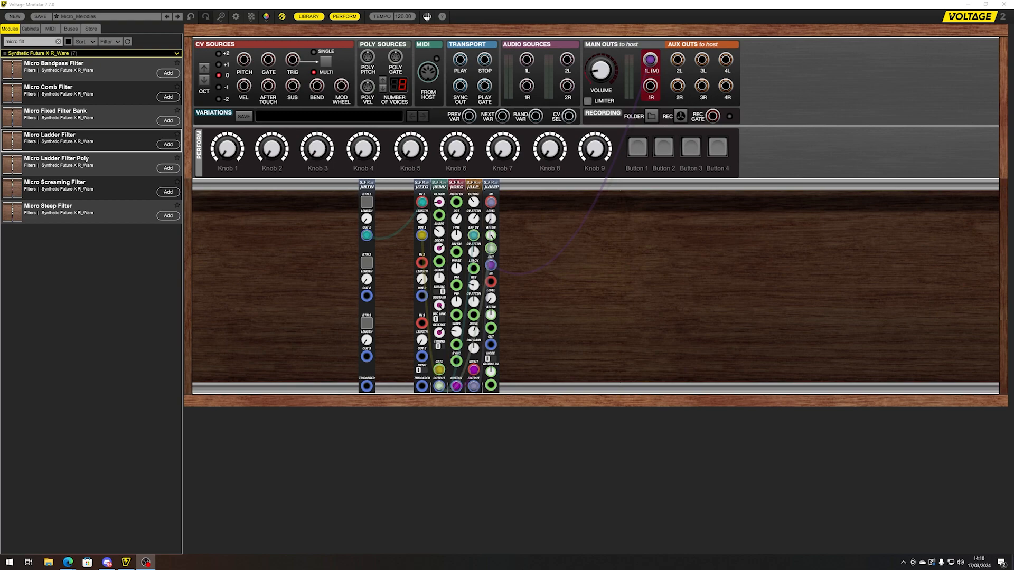
left_click_drag(541, 192, 428, 189)
left_click(520, 248)
left_click(454, 185)
left_click(538, 222)
Step: Move all the modules towards the middle of the rack, with the Micro Button module directly beside the trigger-to-gate (TTG) module
left_click(365, 204)
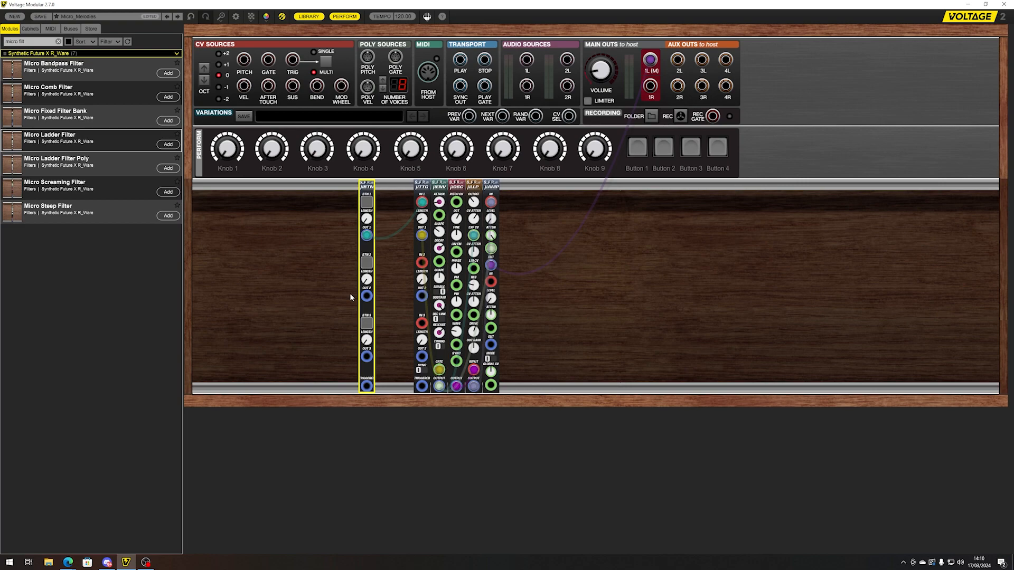
key("ctrl+a")
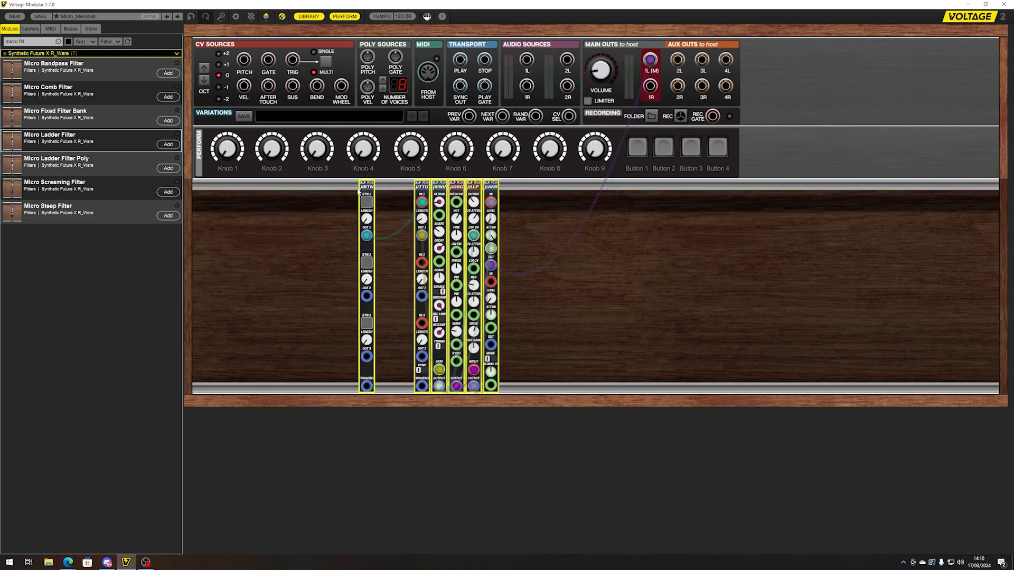
key("c")
left_click(421, 223)
Step: Filter the module library by "micro b" and place a Micro Blank directly before the Micro Button, with the whole row shifted further along the rack
key("BackSpace")
key("BackSpace")
key("BackSpace")
key("BackSpace")
key("BackSpace")
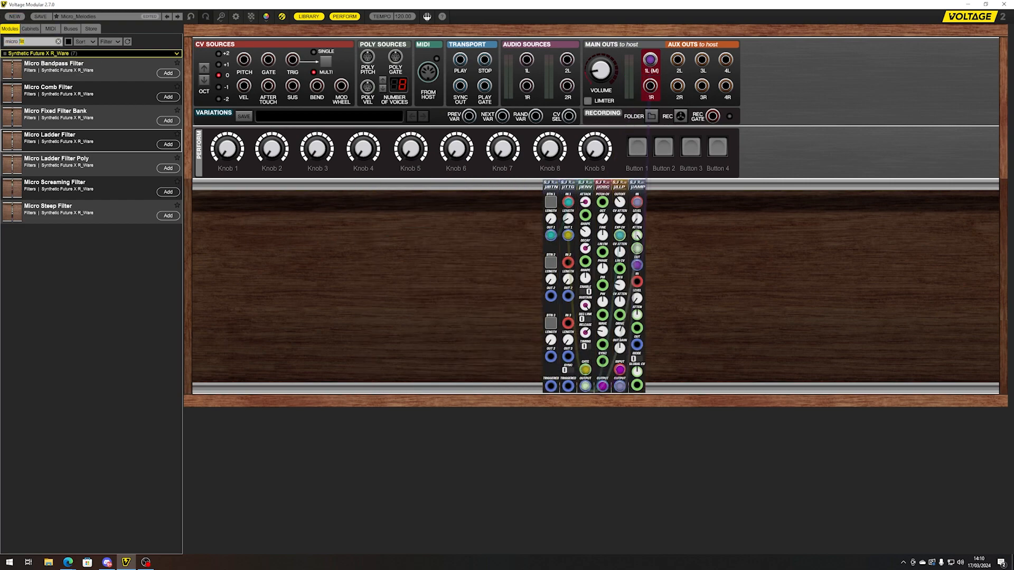
type("b")
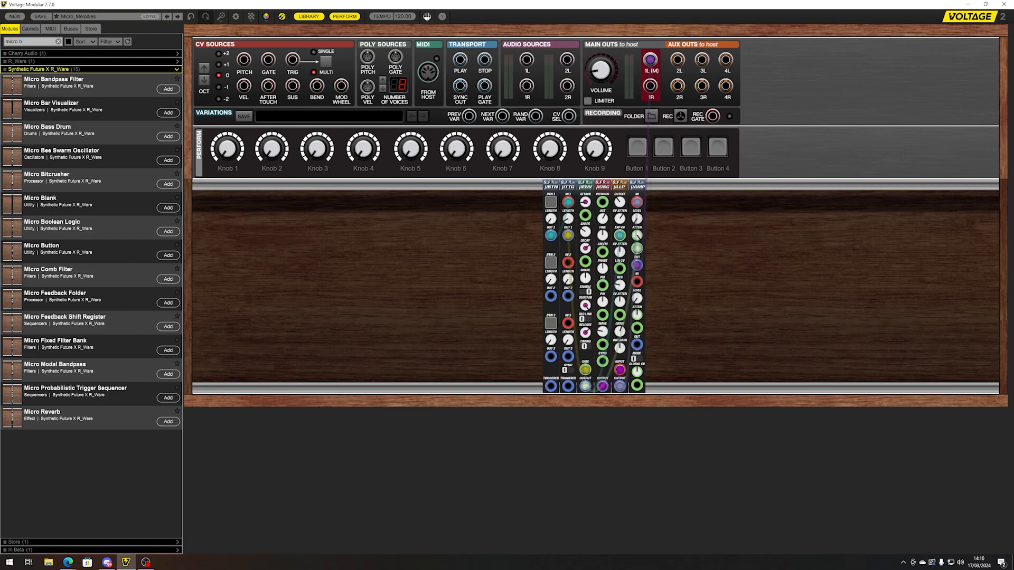
left_click_drag(63, 204, 735, 185)
left_click(415, 318)
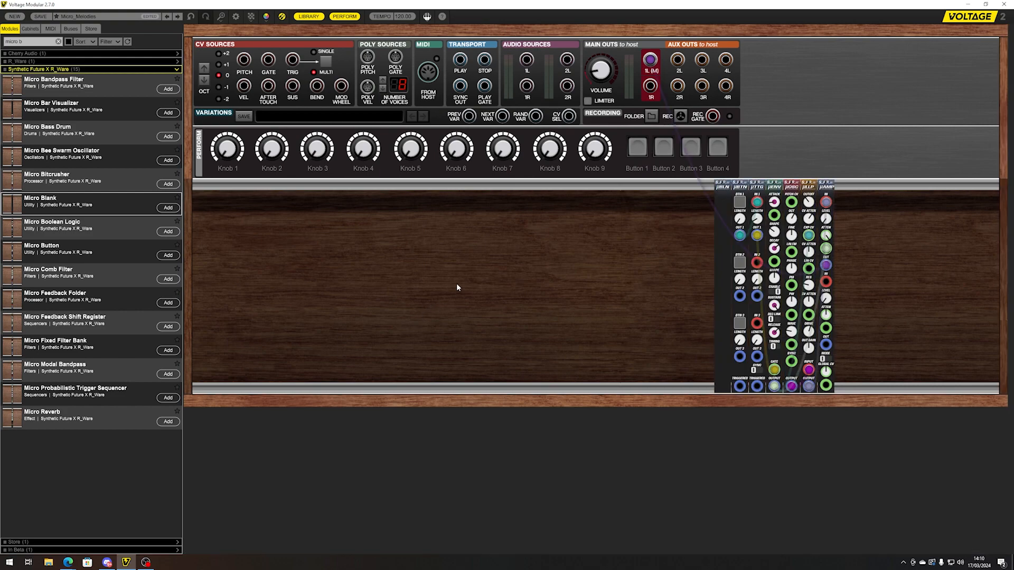
Step: Audition the patch by triggering button 1 on the Micro Button module
left_click_drag(650, 60, 739, 188)
left_click(739, 188)
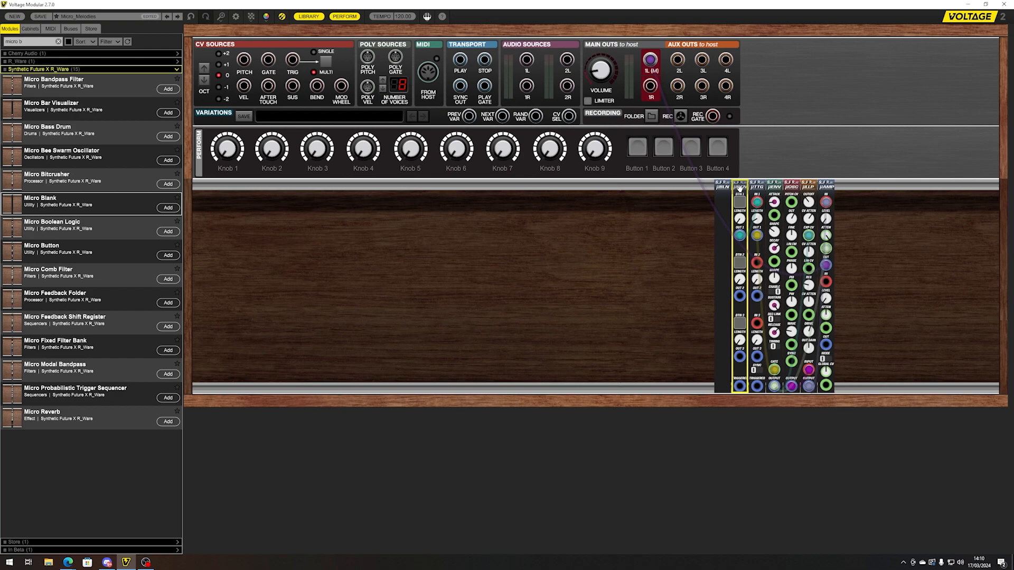
left_click(538, 257)
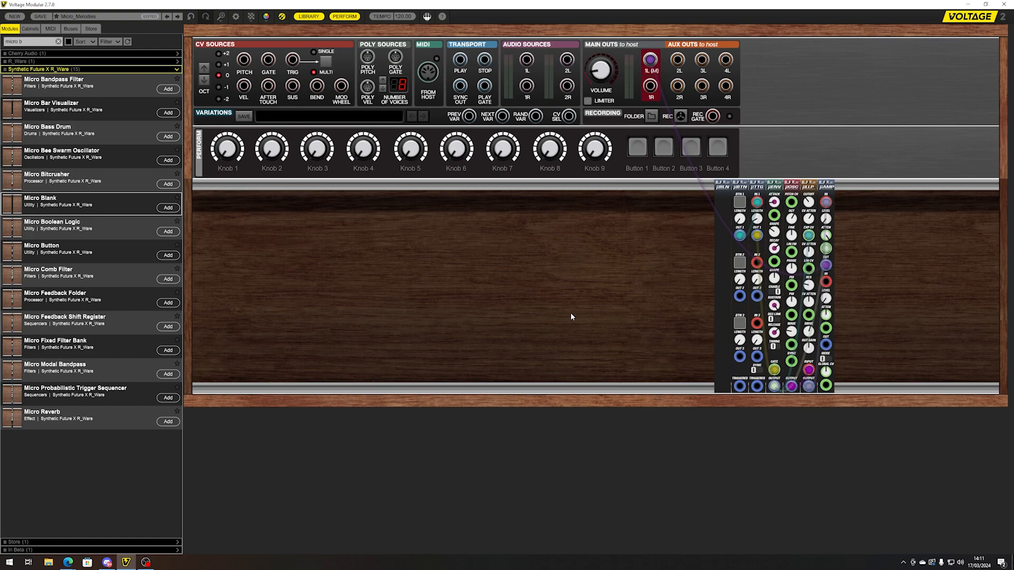
left_click(738, 203)
left_click(739, 203)
left_click(739, 203)
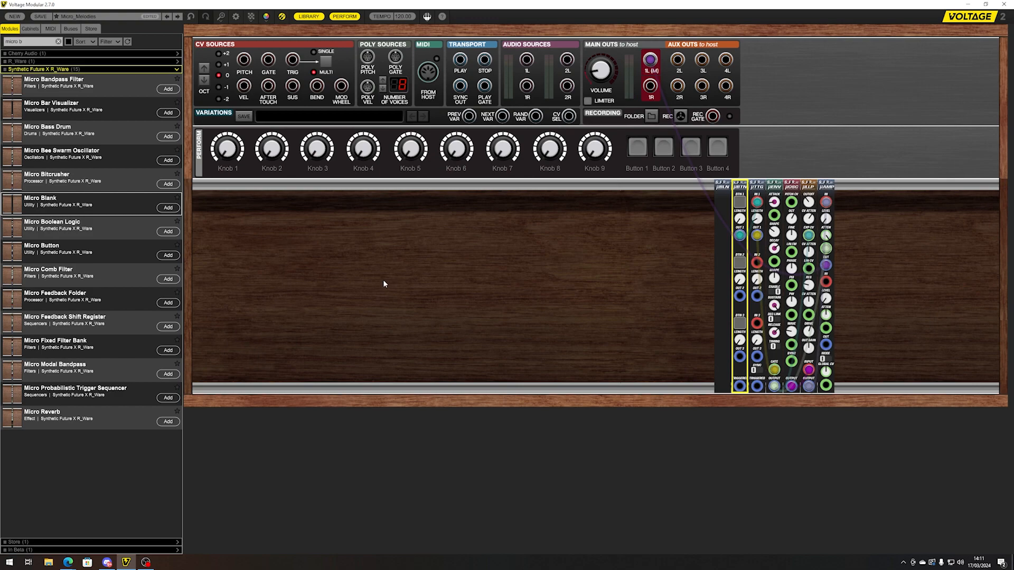
Step: Delete the Micro Button module from the rack
left_click(638, 251)
left_click(740, 194)
key("Delete")
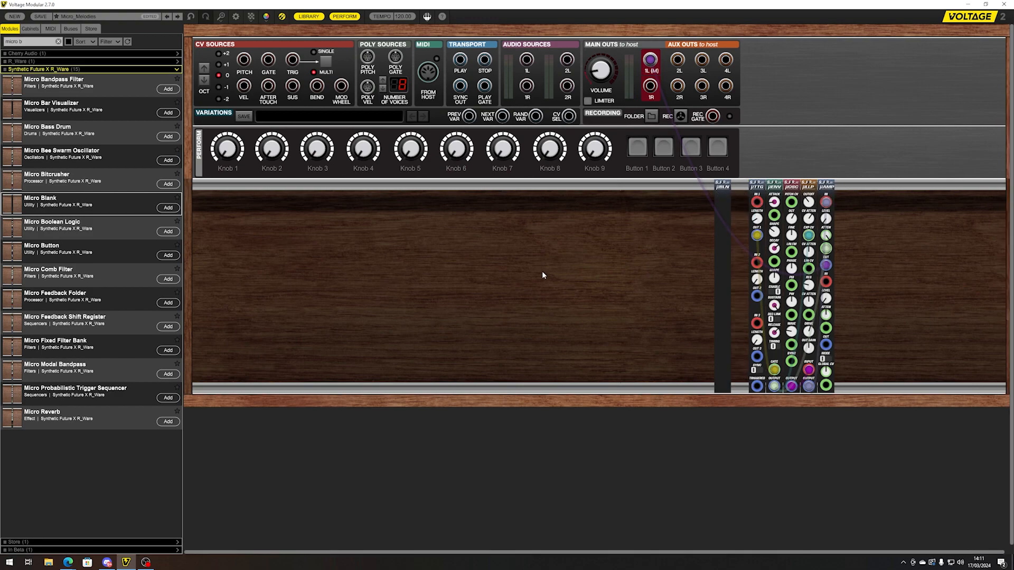
Step: Search the module library for "micro clock" and place a Micro Clock in the rack ahead of the Micro Blank
left_click(33, 42)
type("clock")
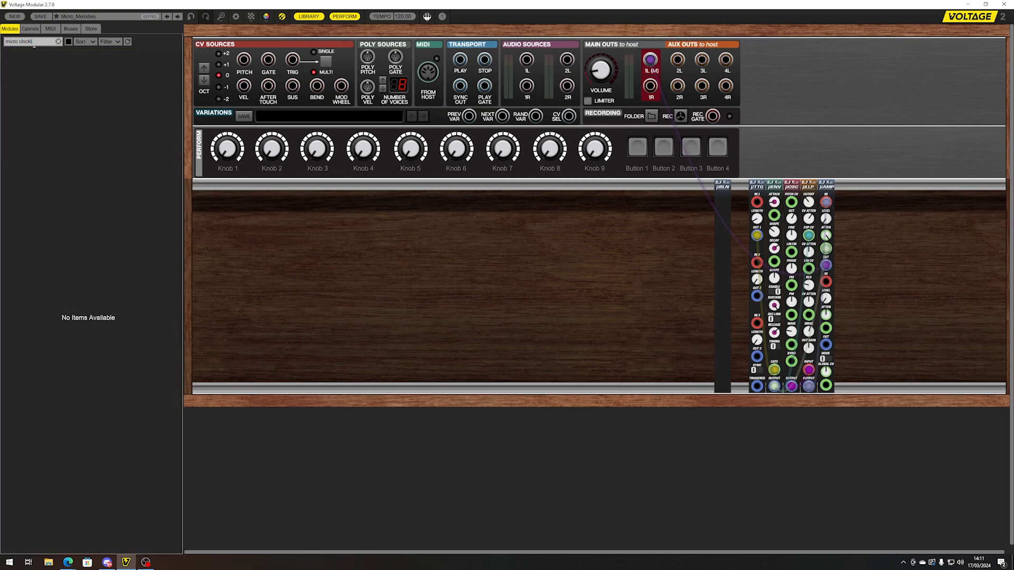
key("BackSpace")
left_click_drag(33, 74, 670, 253)
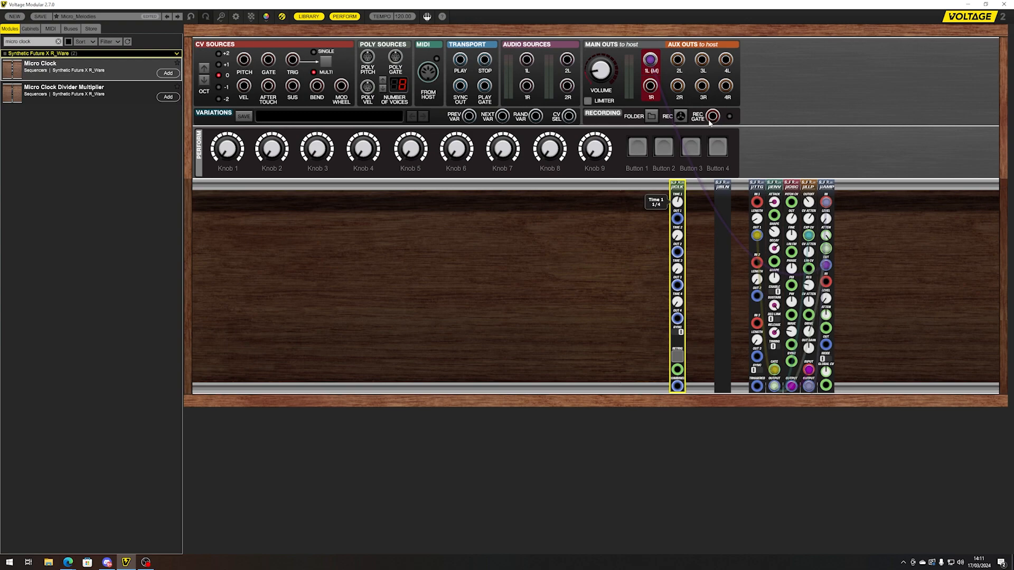
Step: Try driving the patch from the clock's Out 1 into In 1 of the trigger-to-gate module, then unplug the cable
left_click_drag(677, 218, 757, 202)
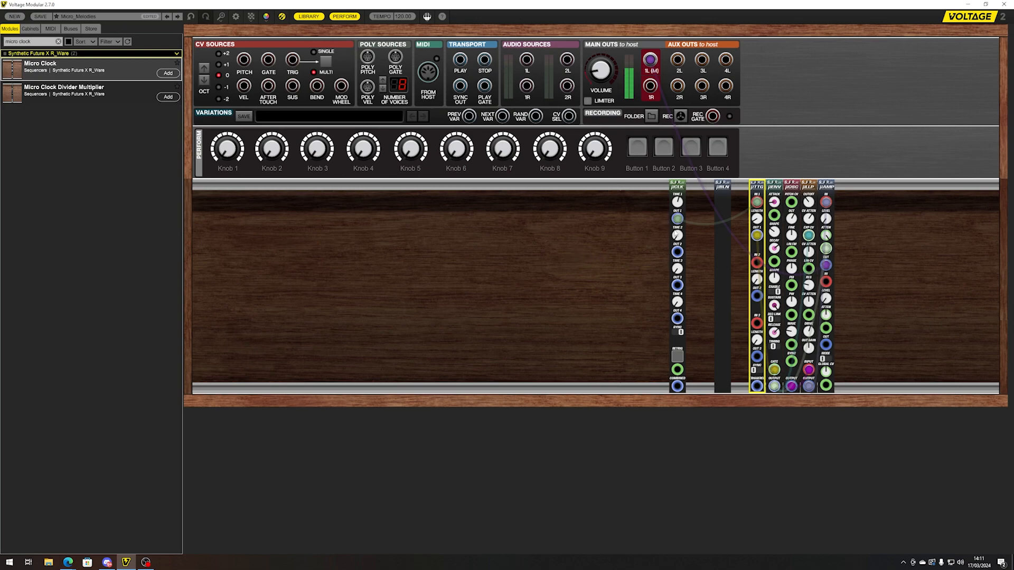
left_click(675, 232)
mouse_move(689, 201)
left_mouse_down()
mouse_move(711, 168)
mouse_move(705, 241)
mouse_move(708, 204)
left_mouse_up()
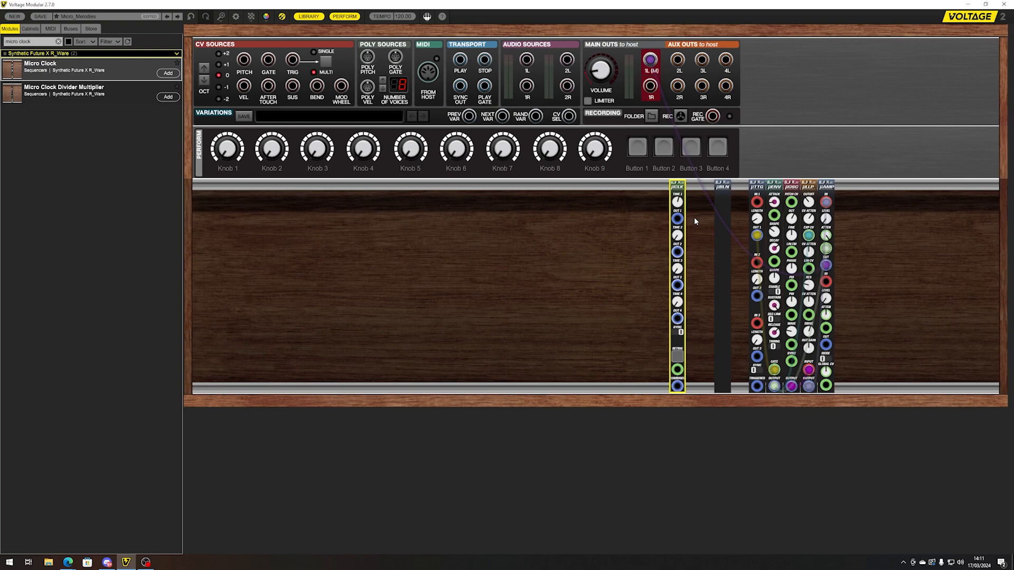
Step: Adjust the clock's time divisions and patch its Combined output to In 1 of the trigger-to-gate module
left_click_drag(679, 235, 706, 181)
left_click_drag(677, 386, 759, 205)
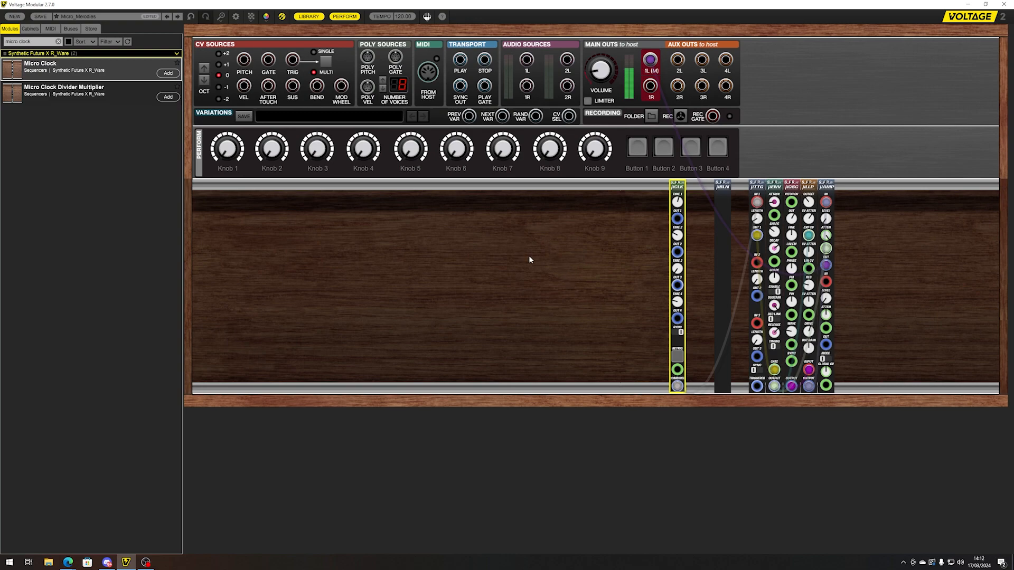
Step: Unplug the Combined cable from the trigger-to-gate module and move the Micro Clock further away from the Micro Blank
left_click_drag(757, 202, 643, 241)
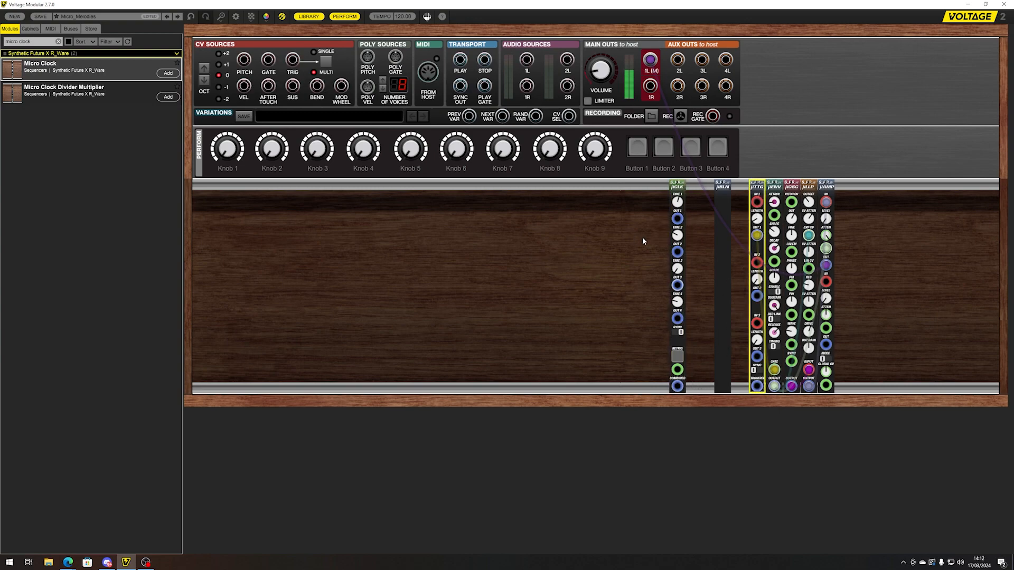
left_click_drag(687, 190, 663, 190)
left_click(528, 280)
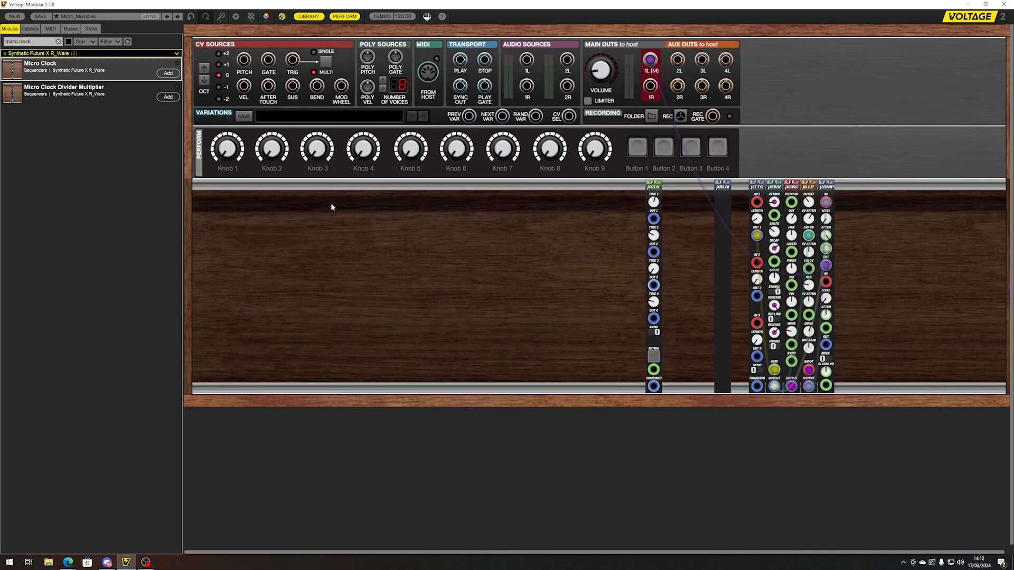
Step: Filter the module library by "micro st" and place a Micro Trigger Sequencer directly after the Micro Clock
left_click(31, 41)
key("BackSpace")
type("st")
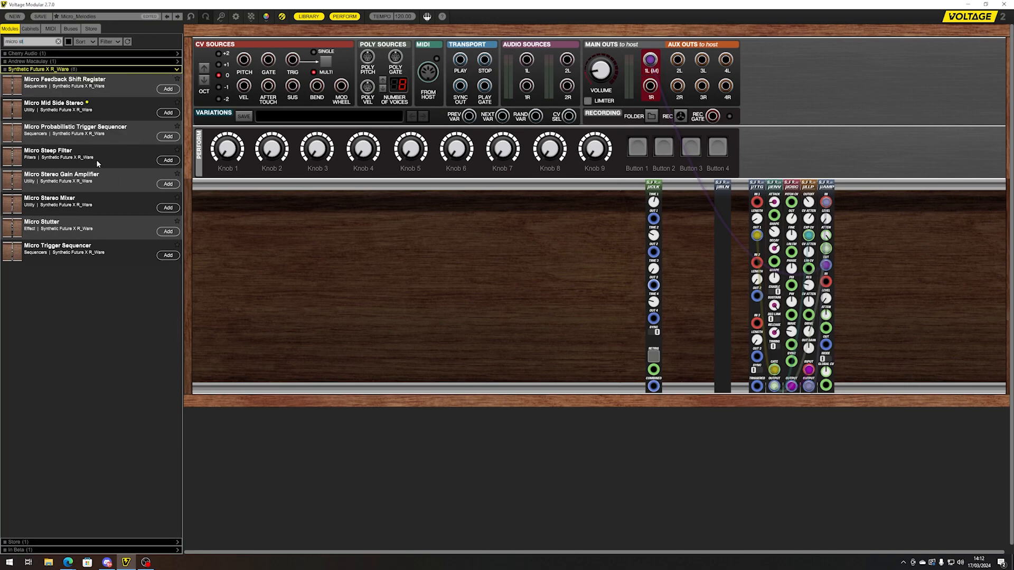
left_click_drag(78, 243, 668, 227)
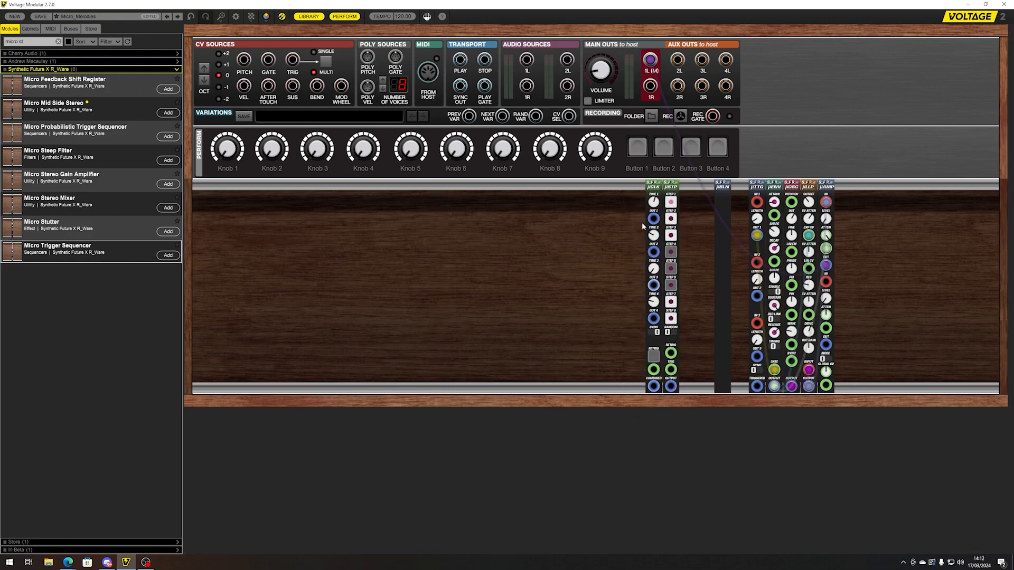
Step: Patch the clock's Out 1 to the trigger sequencer's trigger input and the sequencer's Output to In 1 of the trigger-to-gate module
left_click(654, 220)
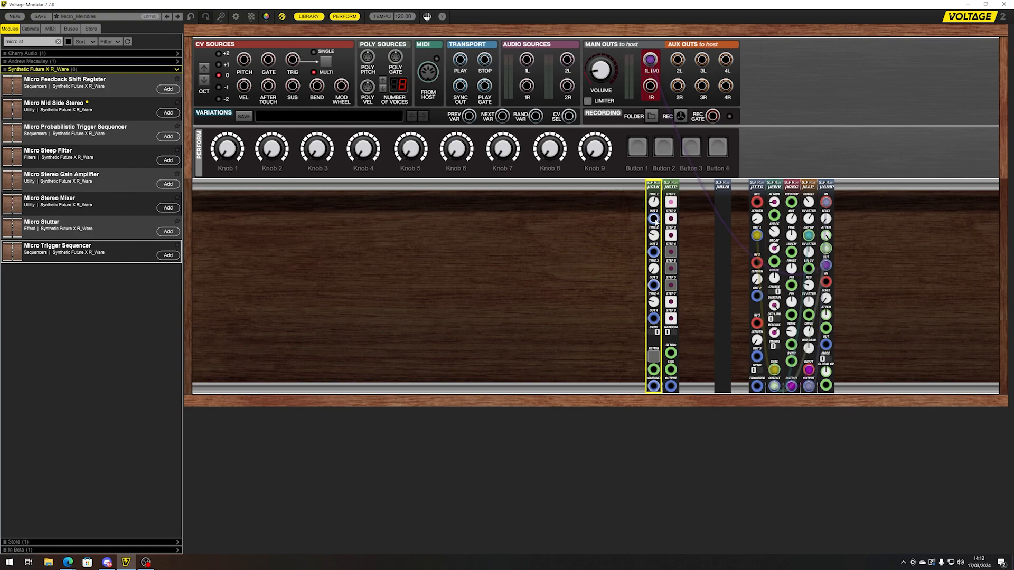
left_click(674, 374)
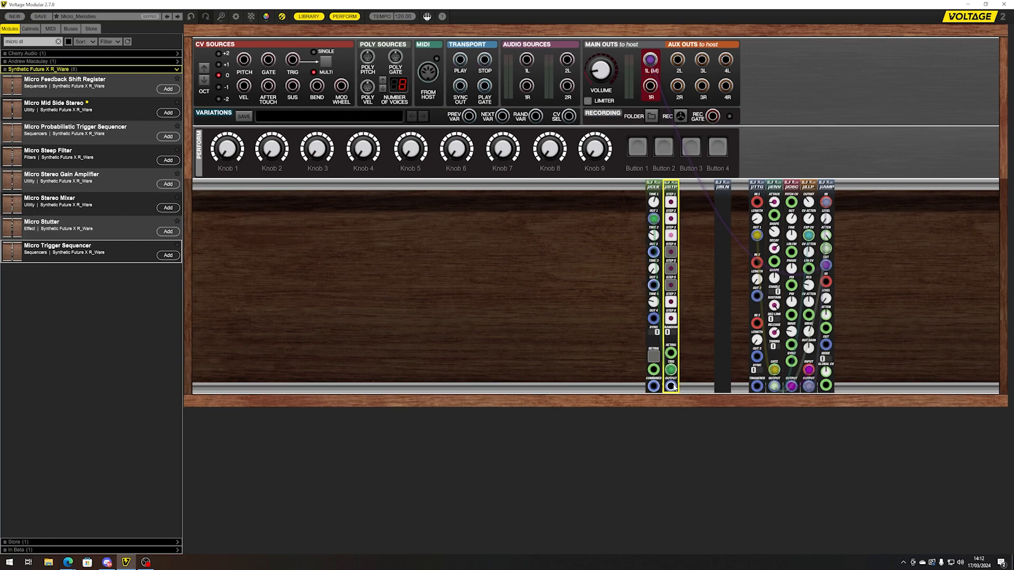
left_click_drag(671, 386, 757, 202)
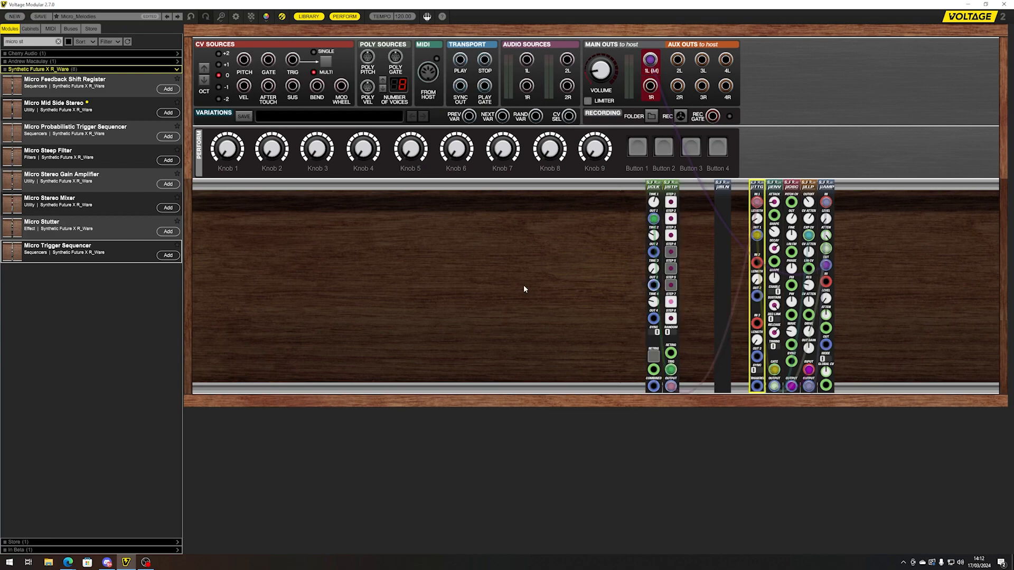
Step: Add a Micro Button module before the Micro Clock and patch its Out 1 to the trigger sequencer's retrigger input
double_click(32, 44)
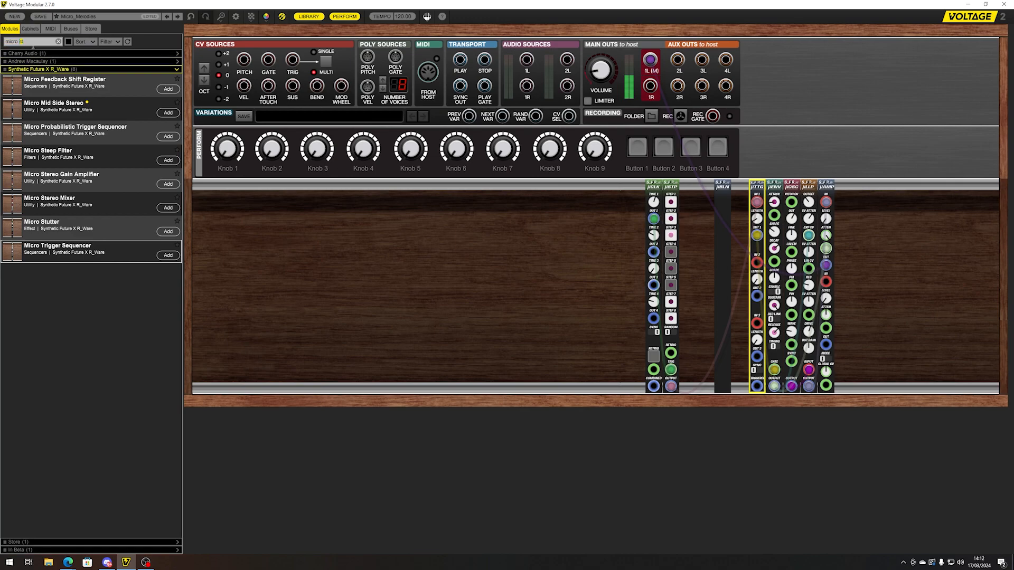
type("butt")
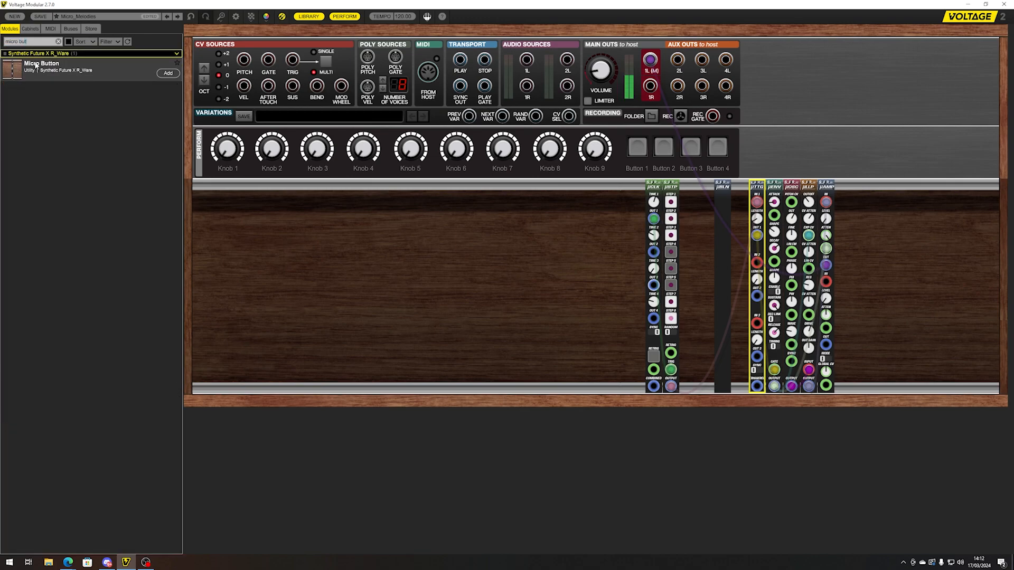
left_click_drag(36, 65, 671, 353)
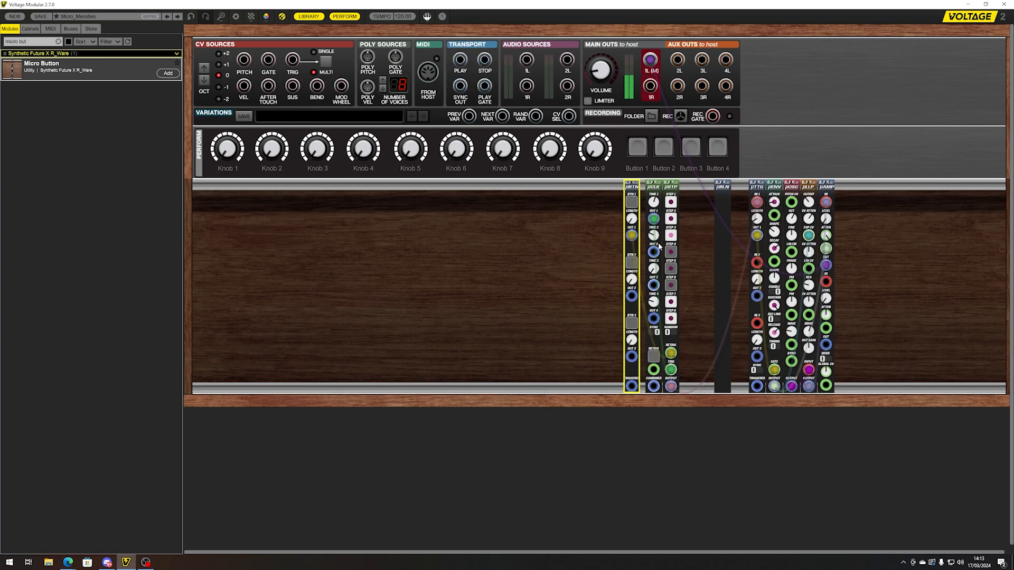
Step: Randomize the Micro Trigger Sequencer's controls and unplug its output cable from In 1 of the trigger-to-gate module
left_click(670, 188)
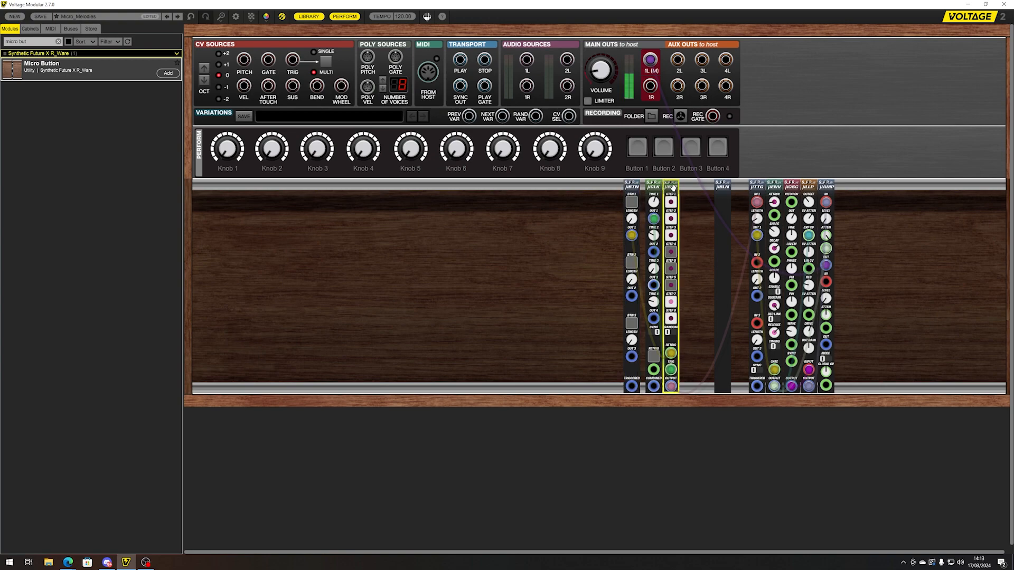
right_click(671, 188)
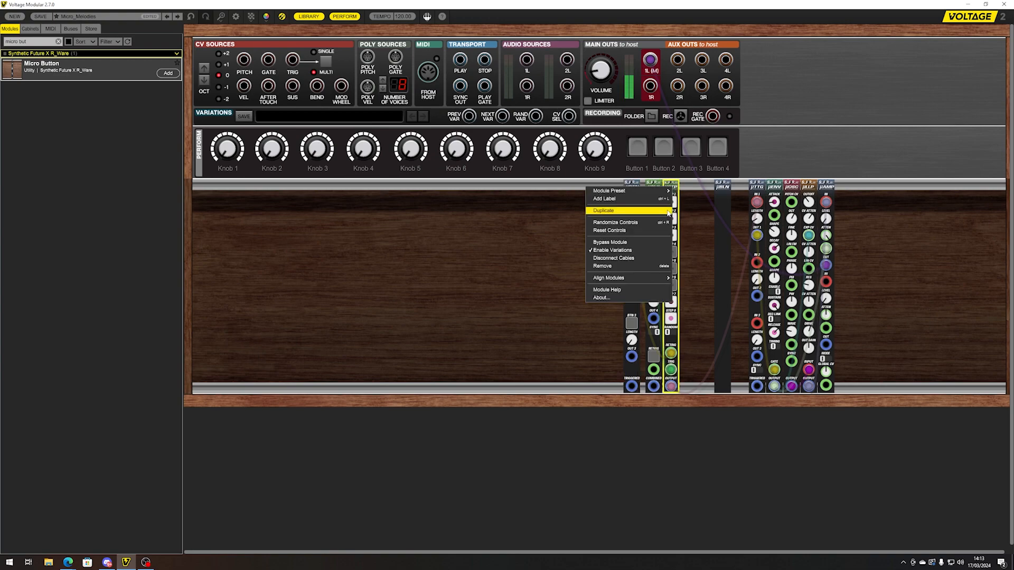
left_click(642, 235)
right_click(671, 188)
left_click(655, 226)
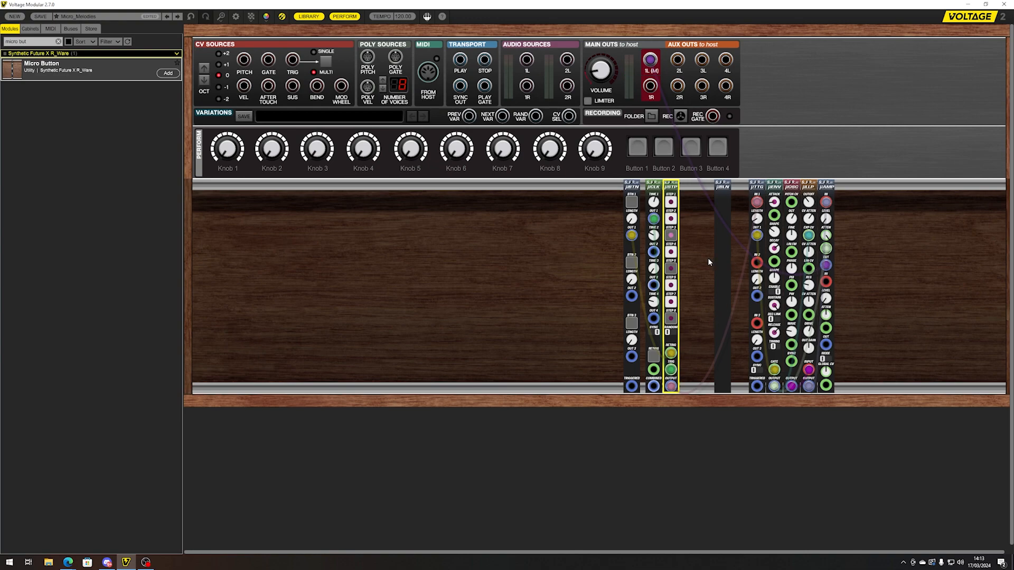
left_click_drag(756, 202, 716, 244)
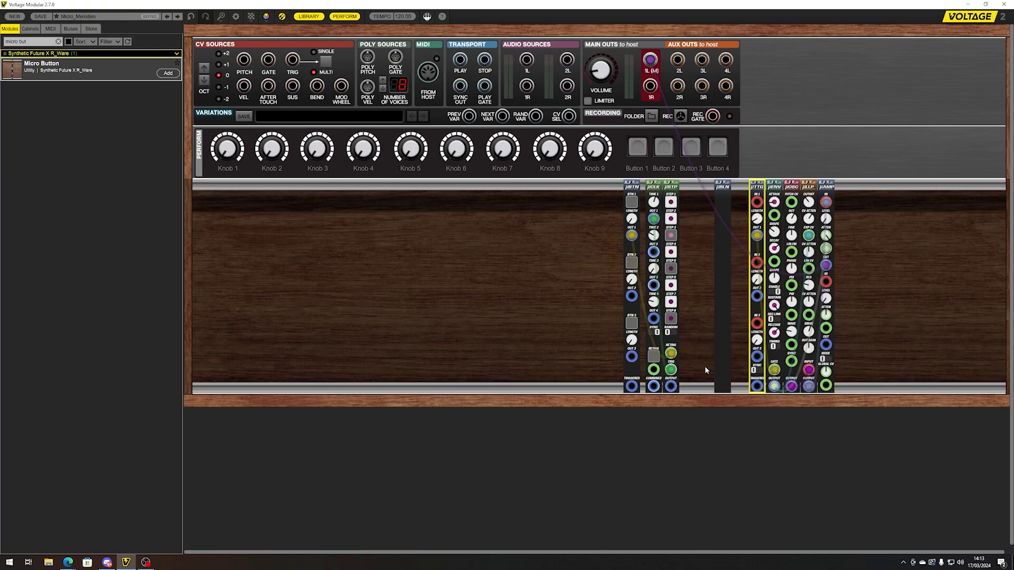
Step: Repatch the trigger sequencer's Output to In 1 of the trigger-to-gate module and switch on the sequencer's Random mode
left_click(673, 387)
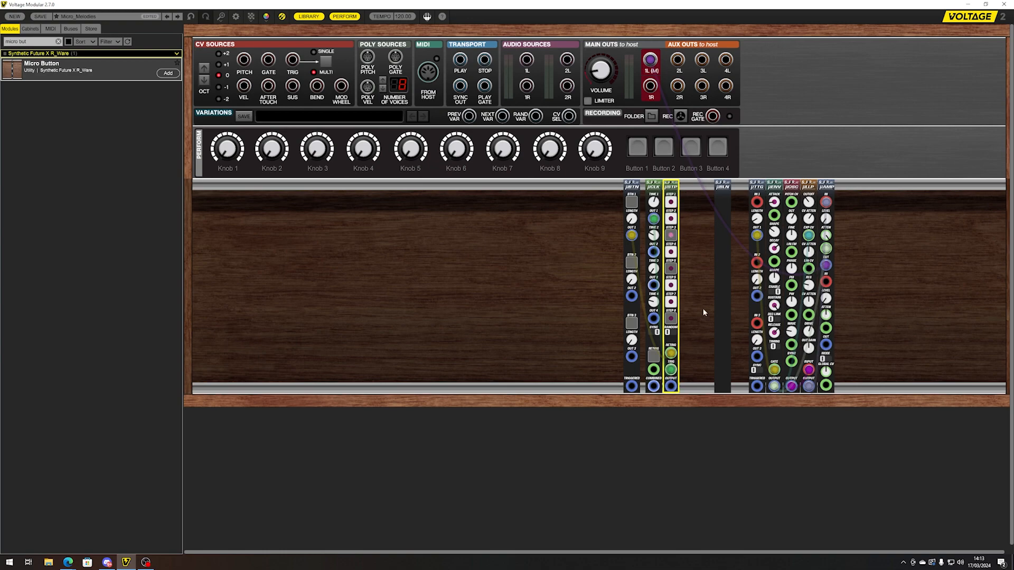
left_click_drag(673, 386, 735, 206)
left_click(671, 332)
left_click(713, 295)
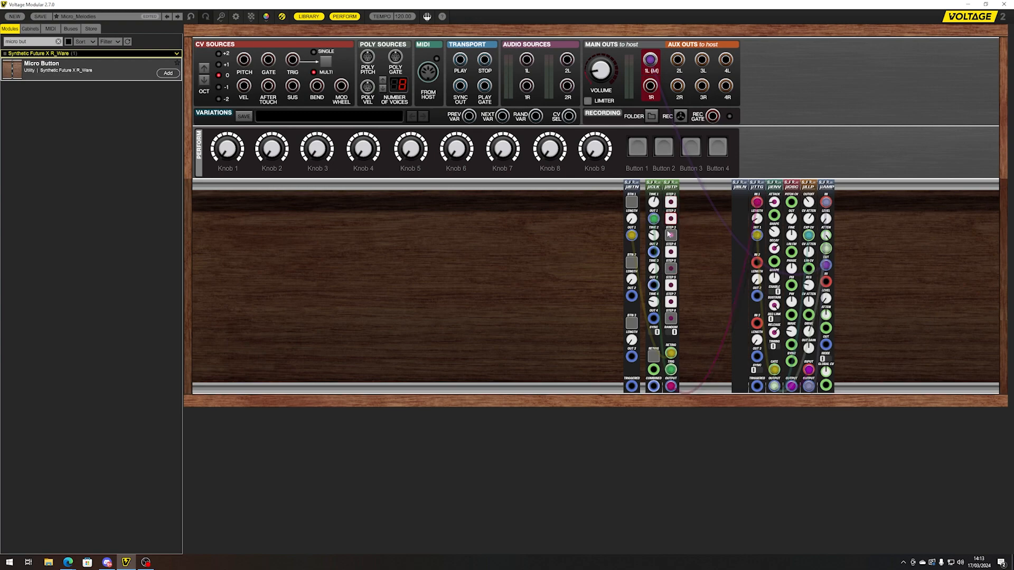
Step: Unplug the trigger sequencer's output with Random mode switched off, and delete the Micro Trigger Sequencer from the rack
left_click(750, 197)
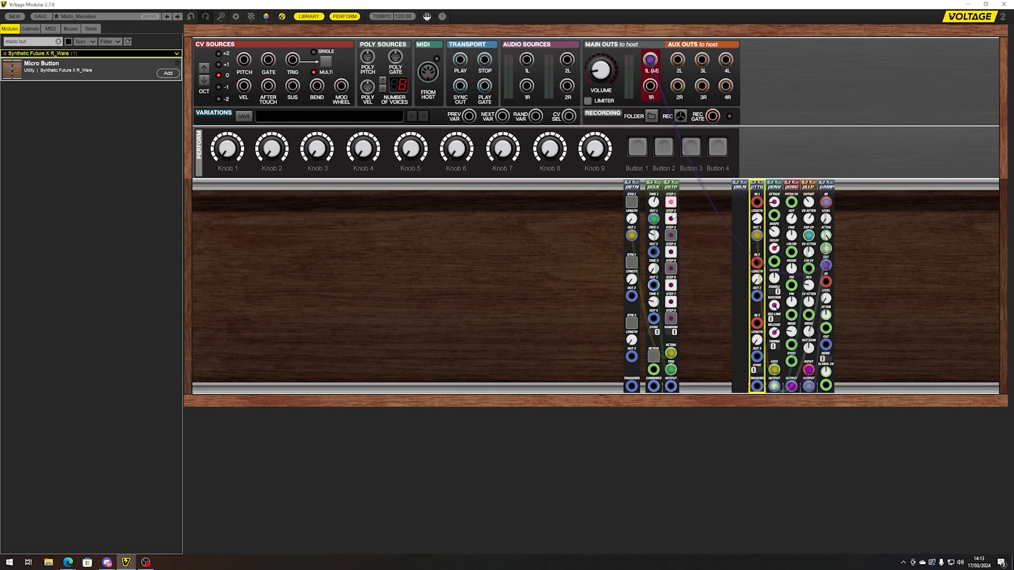
left_click(675, 331)
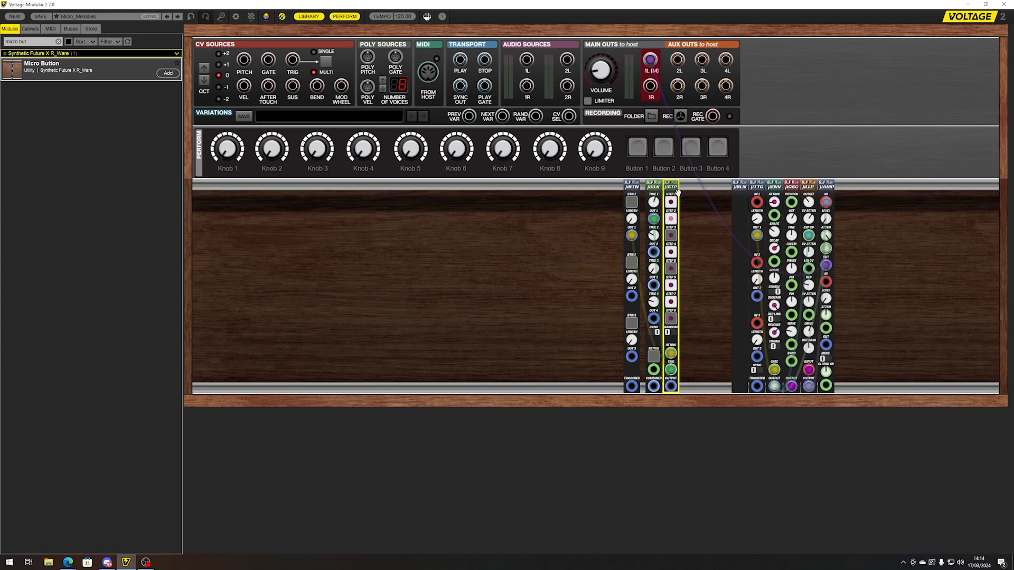
key("Delete")
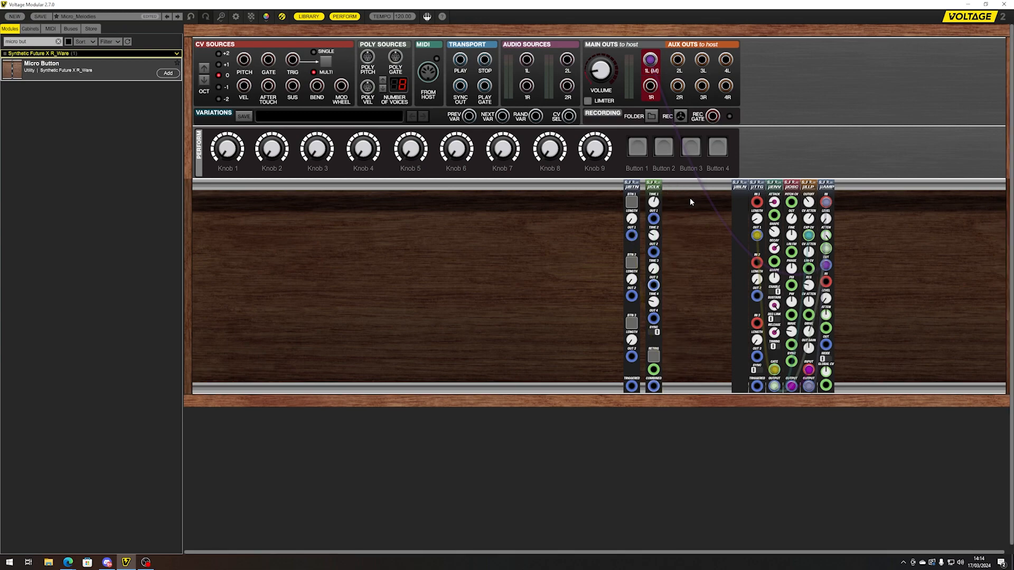
Step: Place the Micro Clock next to the Micro Button and add a Micro Euclidean Sequencer to the rack after them
left_click_drag(658, 182, 643, 184)
left_click(40, 41)
key("BackSpace")
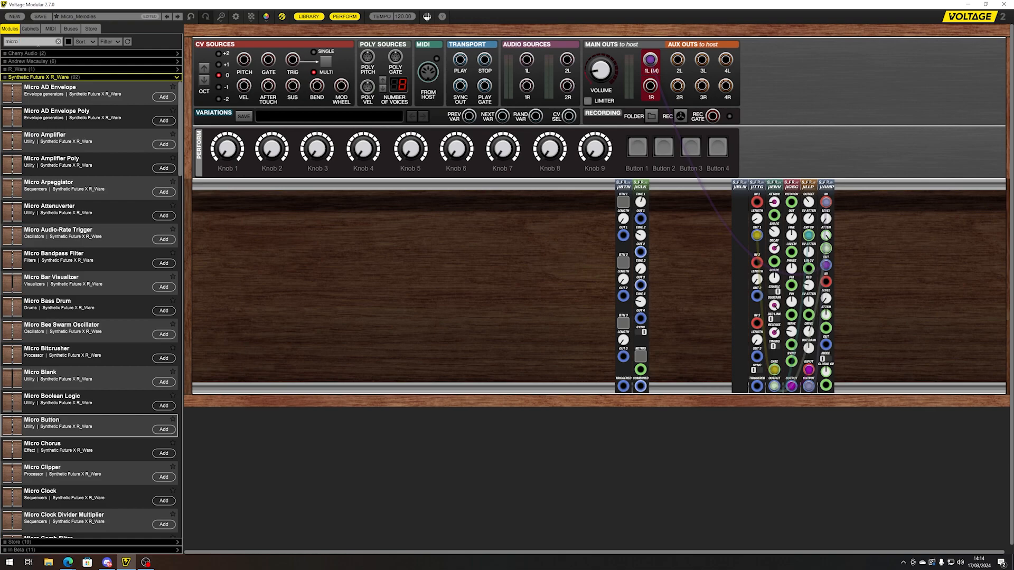
type("uc")
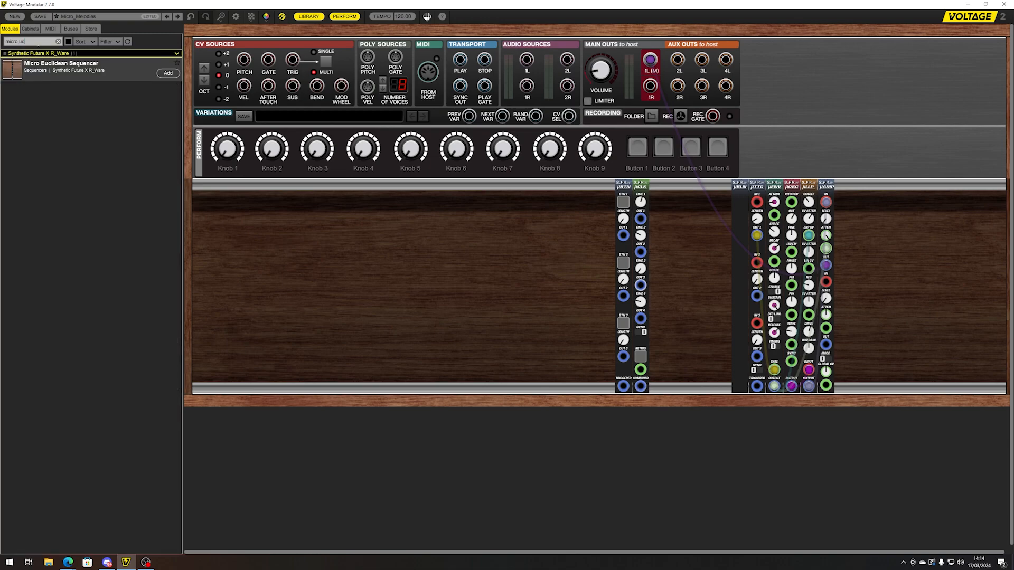
left_click_drag(64, 68, 675, 274)
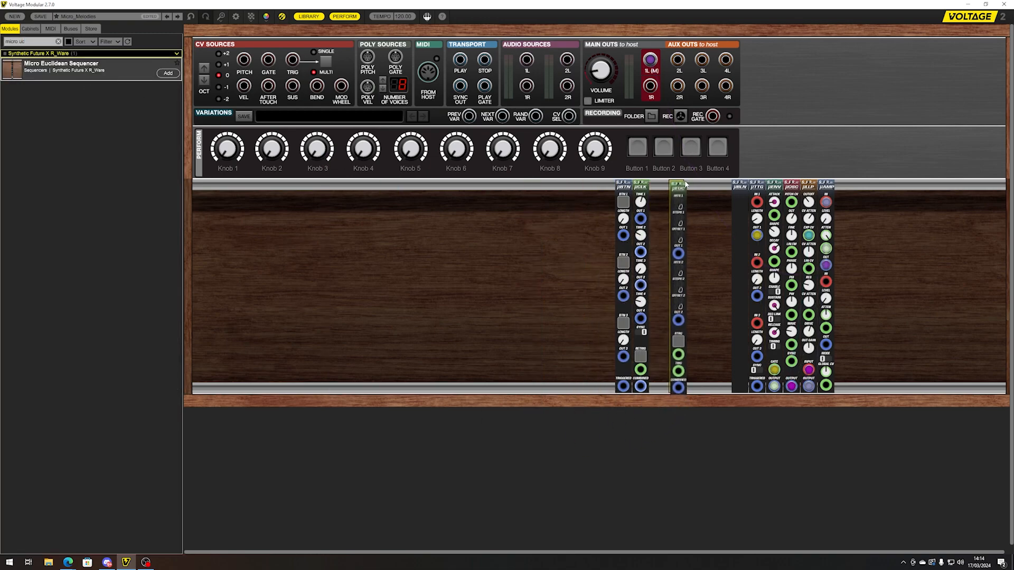
Step: Patch clock Out 1 and button Out 1 into the Euclidean sequencer's clock and retrigger inputs, and its Out 1 into trigger-to-gate In 1
left_click_drag(640, 218, 675, 354)
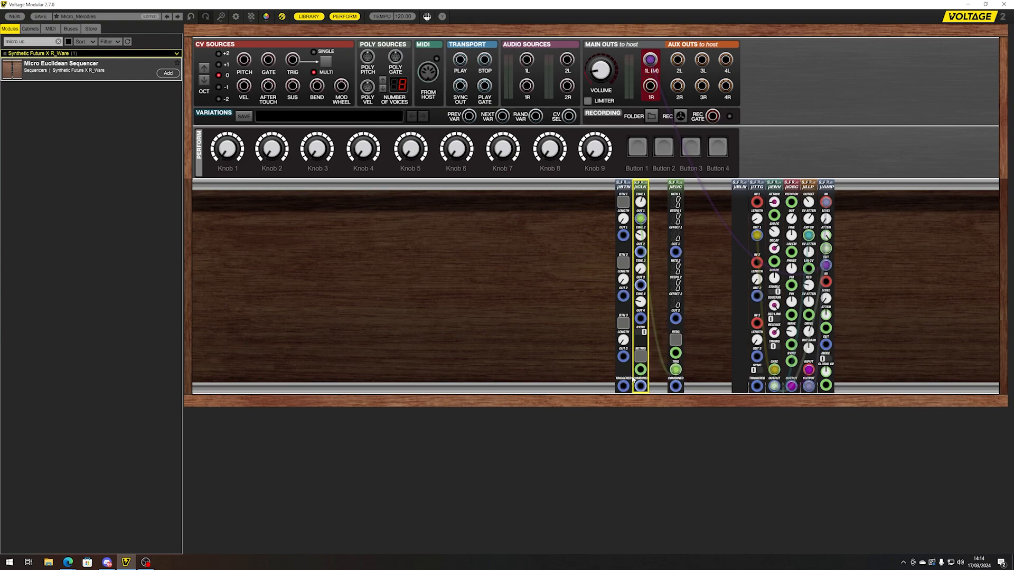
left_click_drag(623, 235, 675, 353)
left_click_drag(677, 252, 757, 202)
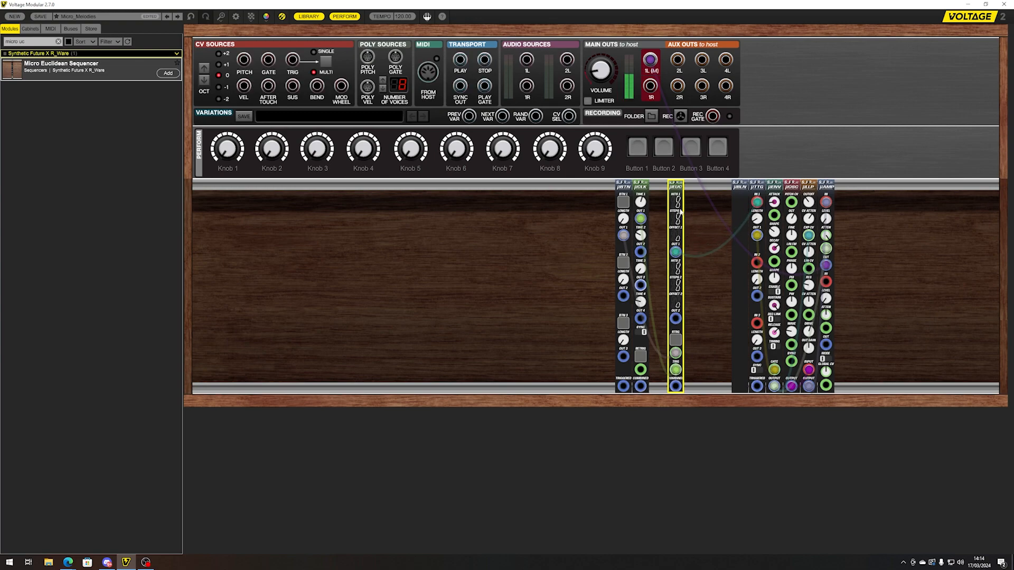
Step: Replug the Euclidean sequencer's Out 1 into In 1 of the trigger-to-gate module and set channel 1 to 3 hits over 7 steps
left_click_drag(757, 202, 728, 211)
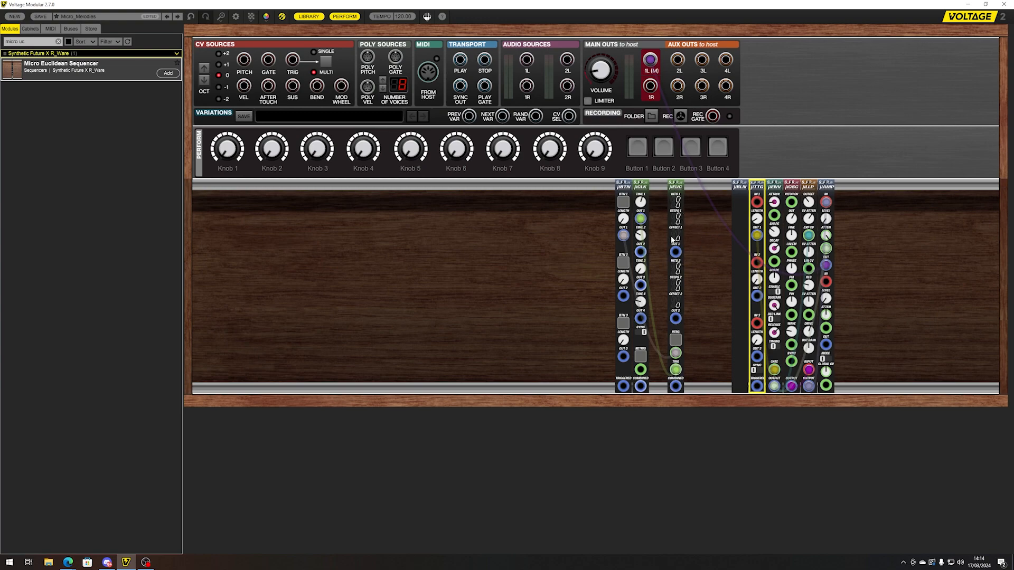
left_click_drag(675, 252, 758, 204)
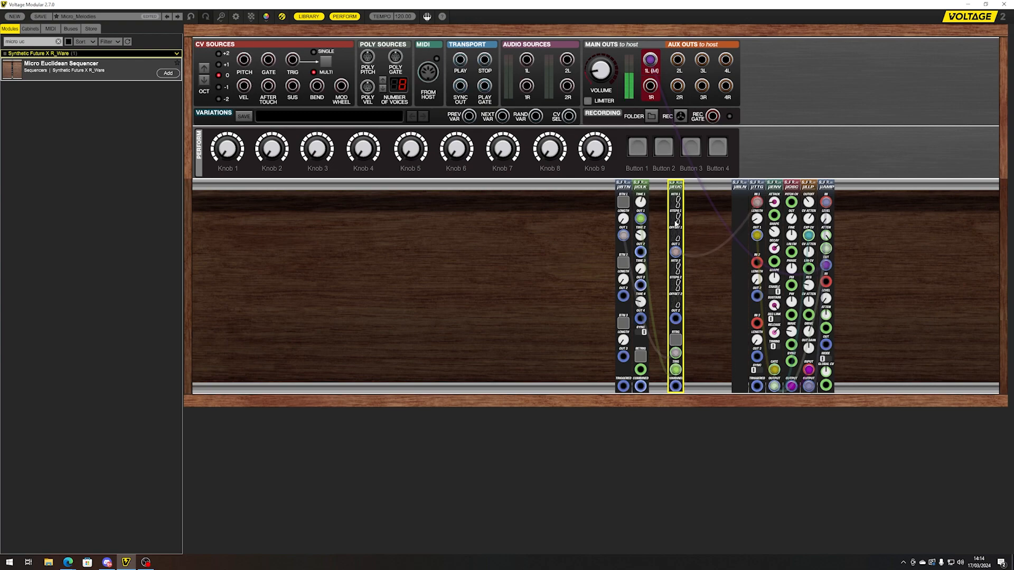
left_click_drag(678, 210, 679, 224)
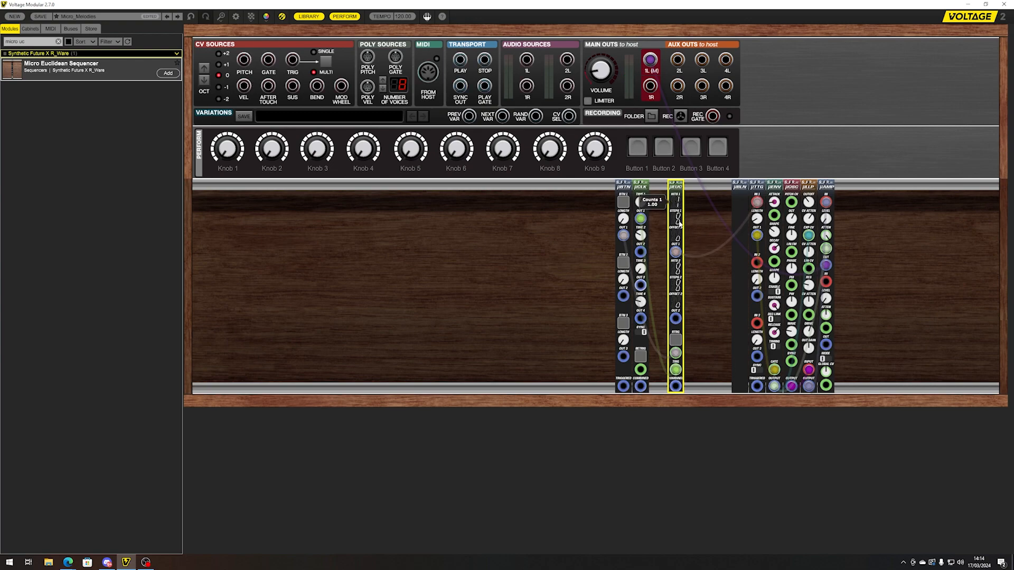
left_click(712, 228)
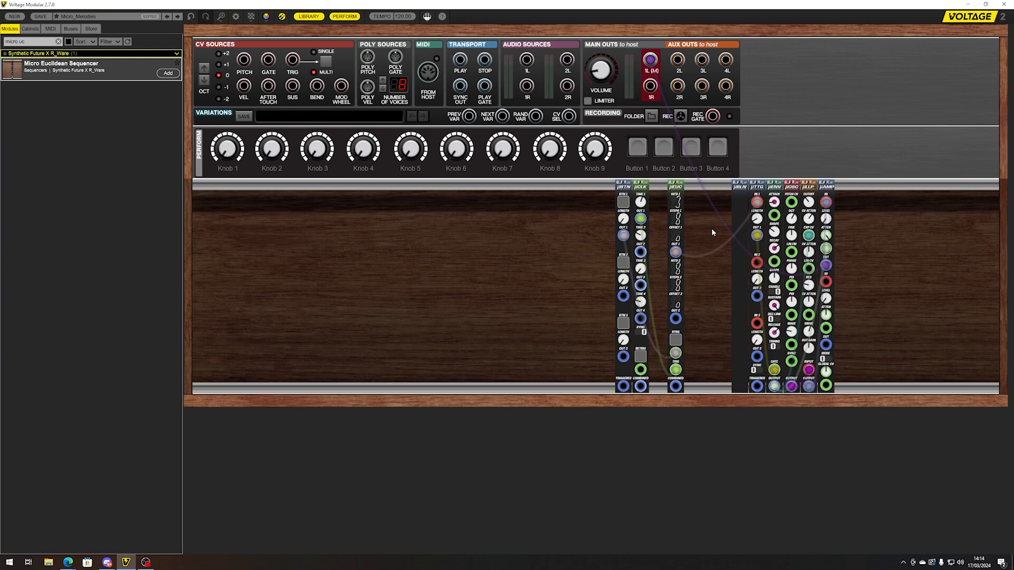
left_click(678, 202)
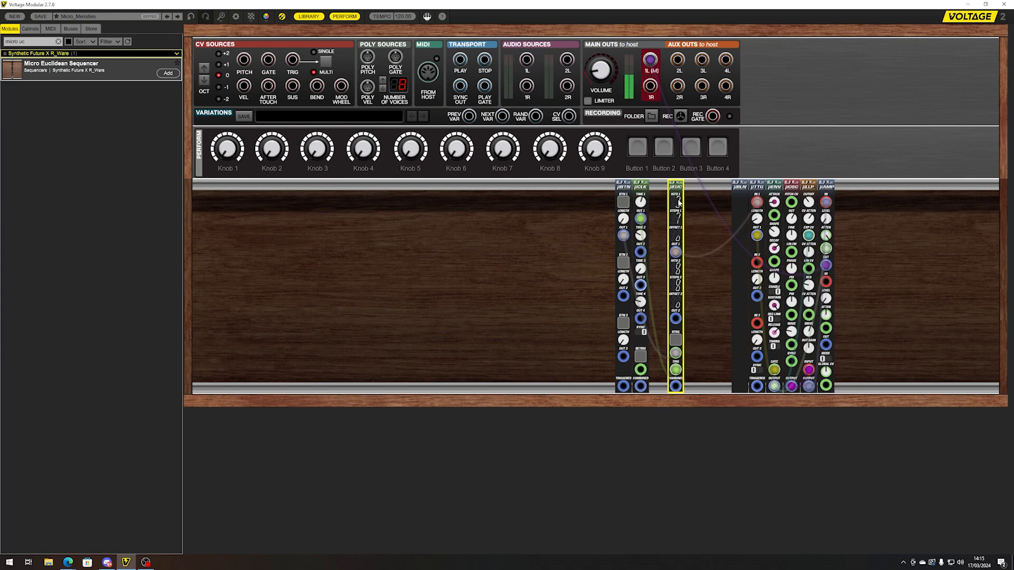
mouse_move(681, 204)
Step: Adjust the Micro Clock's Time 2 and patch Out 3 of the Micro Button into the clock's retrigger input
left_click(639, 237)
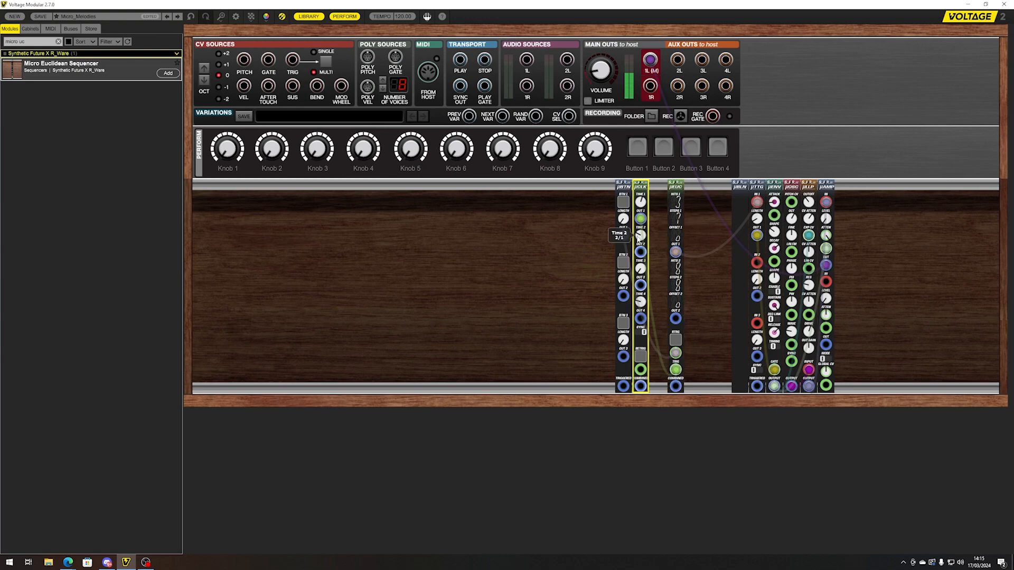
left_click_drag(638, 241, 644, 231)
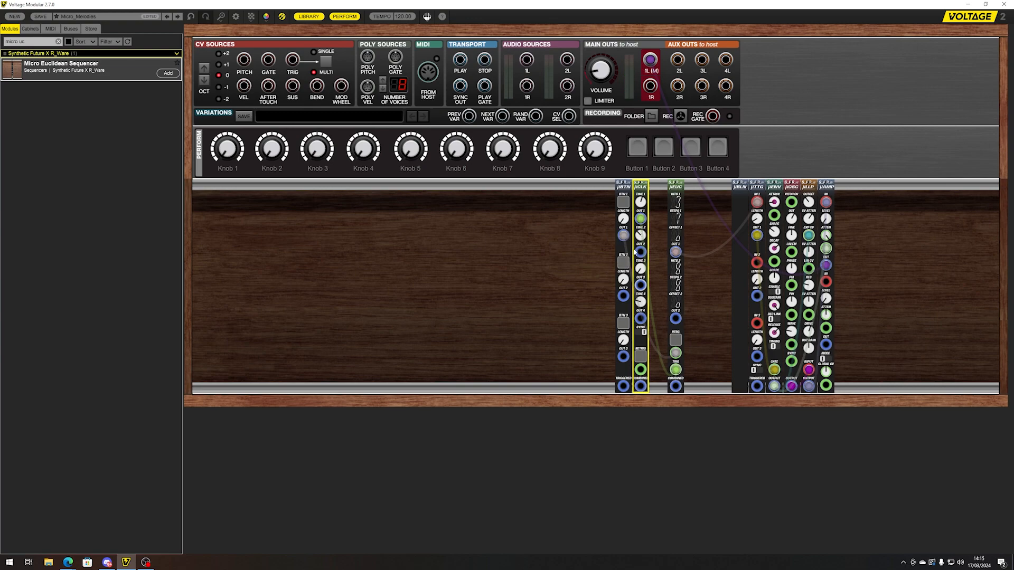
left_click_drag(623, 357, 640, 372)
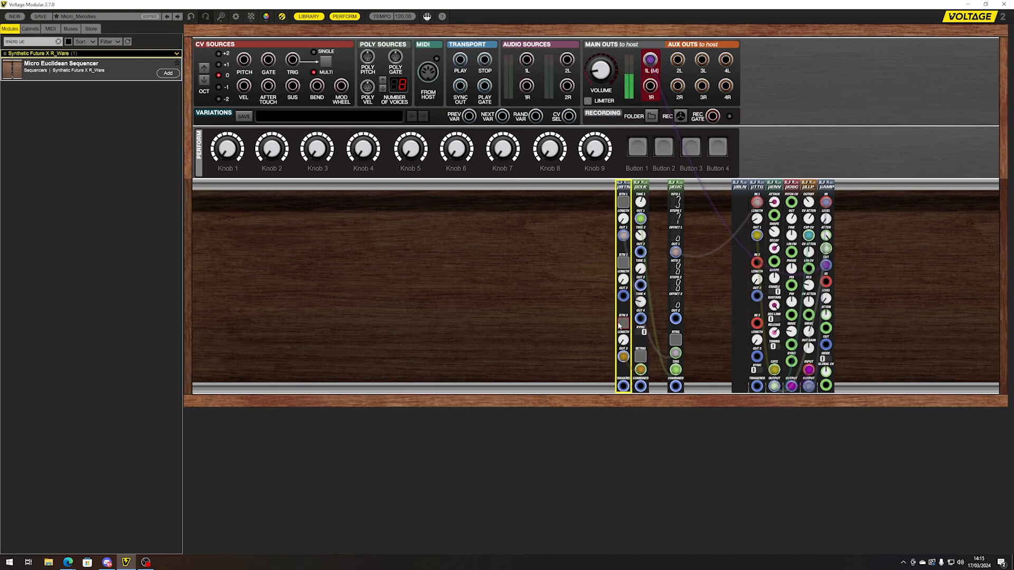
Step: Set the Euclidean sequencer's first channel to 4 hits over 11 steps
left_click(722, 310)
left_click(683, 197)
left_click_drag(683, 193, 685, 210)
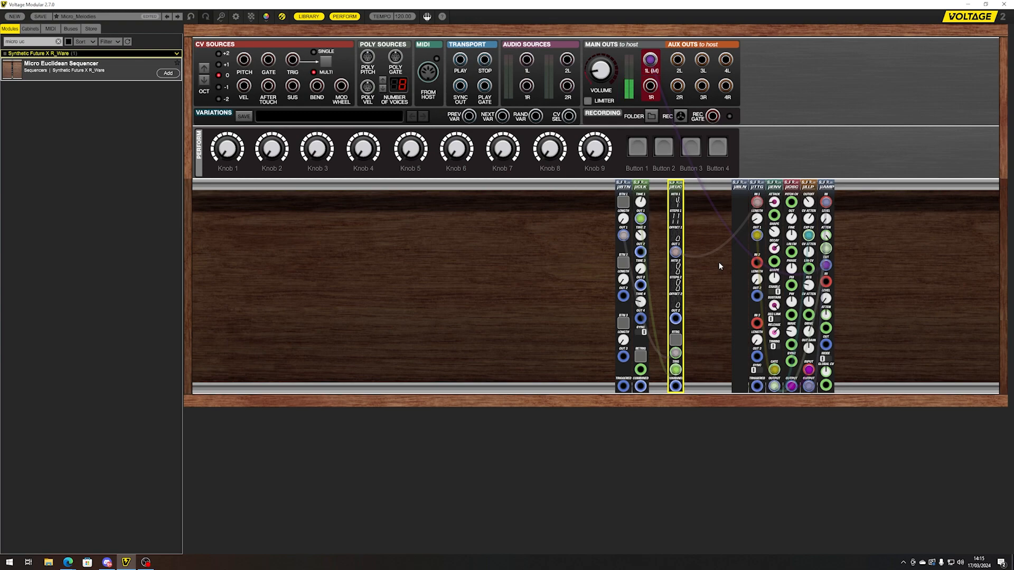
Step: Set the Euclidean sequencer's second channel to 3 hits with an offset, and move the output cable from Out 1 to Combined
left_click_drag(676, 270, 679, 256)
left_click_drag(677, 253, 676, 387)
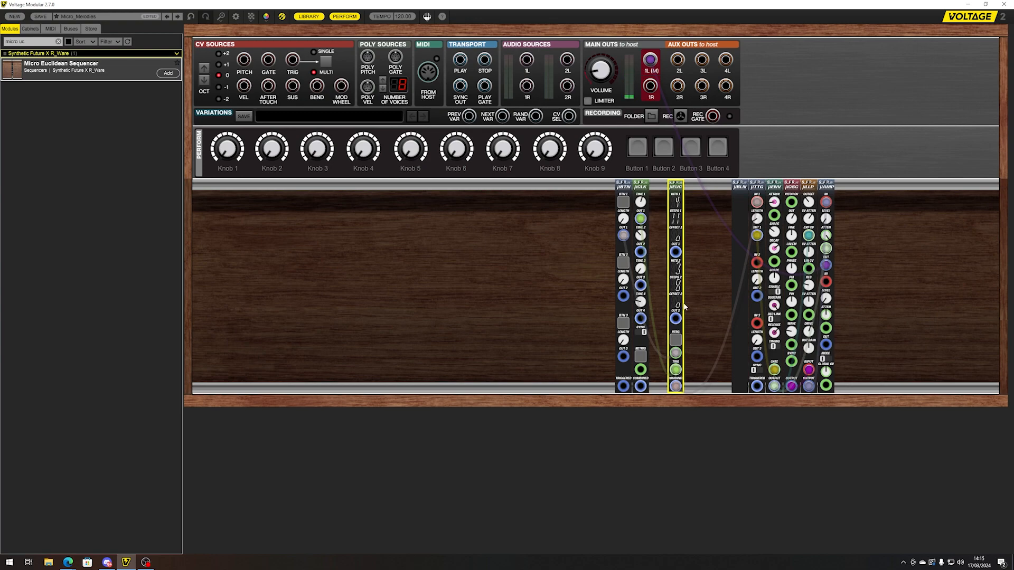
left_click(699, 312)
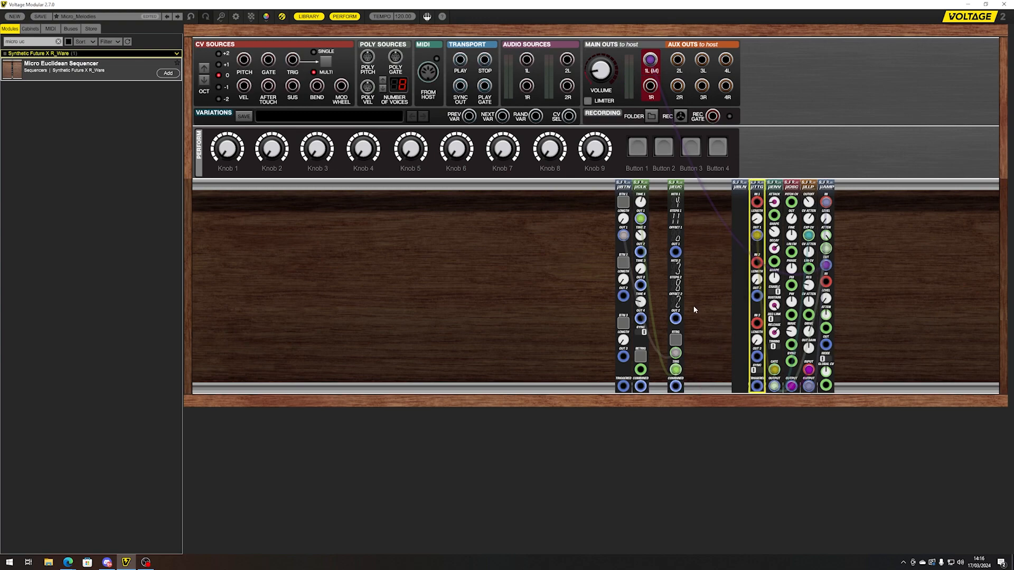
Step: Reconnect the Euclidean sequencer's Combined output to In 1 of the trigger-to-gate module
left_click(671, 189)
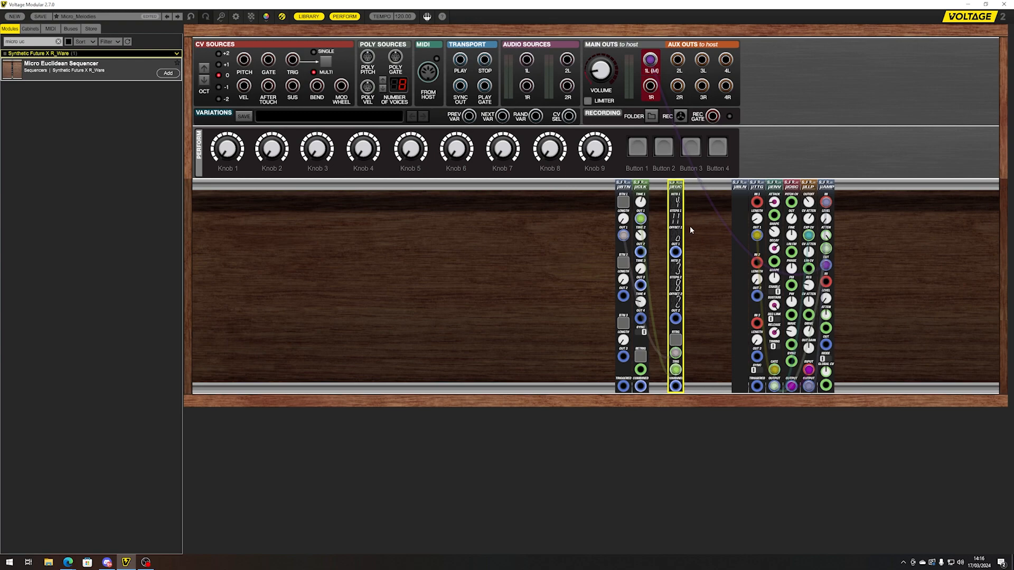
left_click(639, 204)
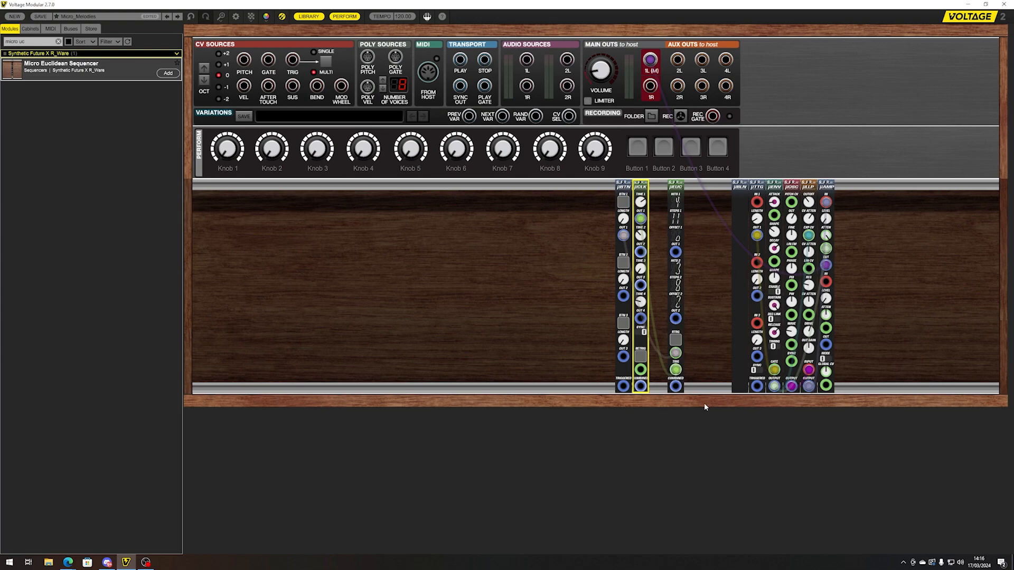
left_click_drag(679, 386, 757, 201)
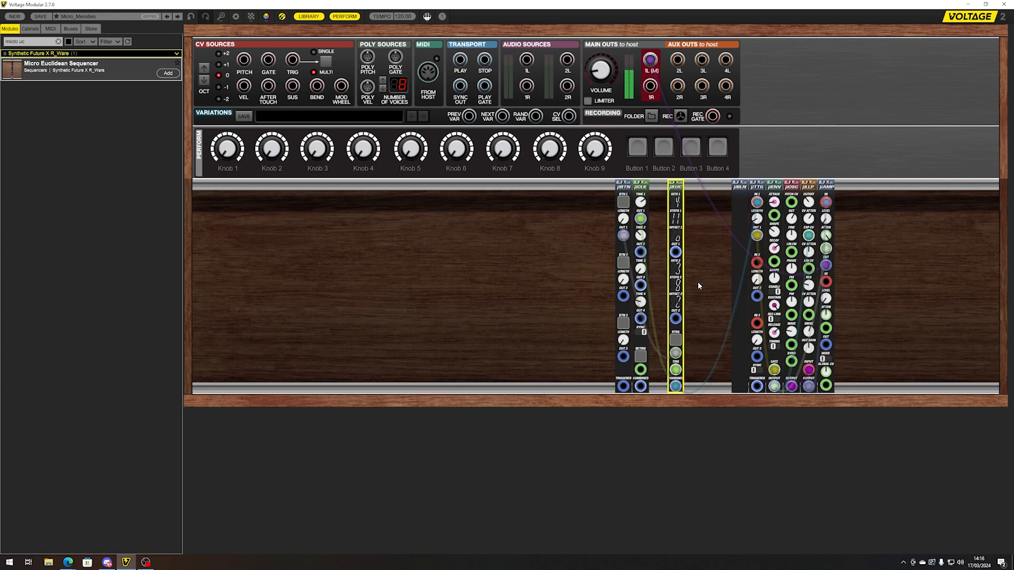
left_click(509, 265)
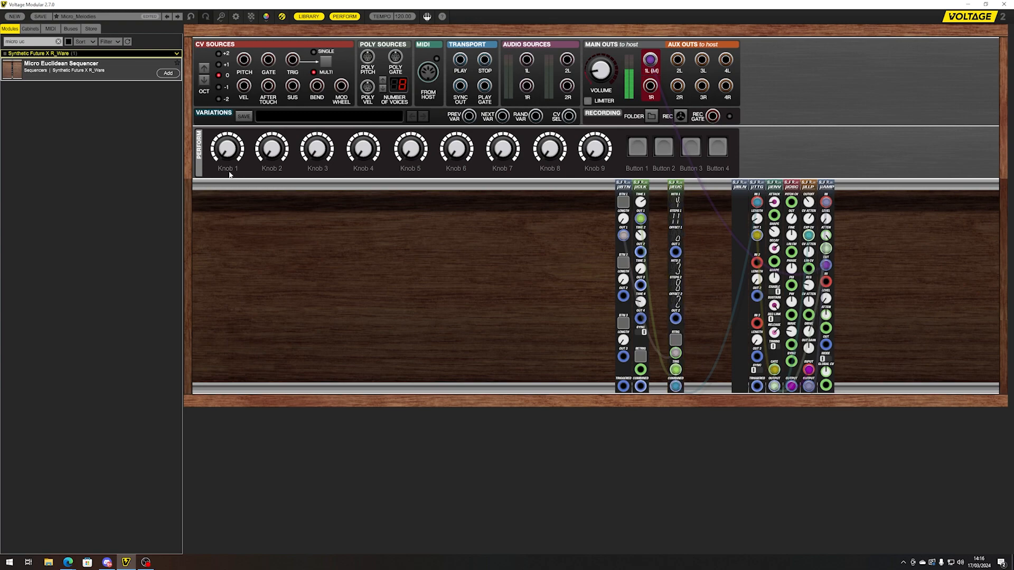
Step: Search the module library for "micro mix" and add a Micro Mixer to the rack before the Micro Button
double_click(31, 42)
type("mixx")
key("BackSpace")
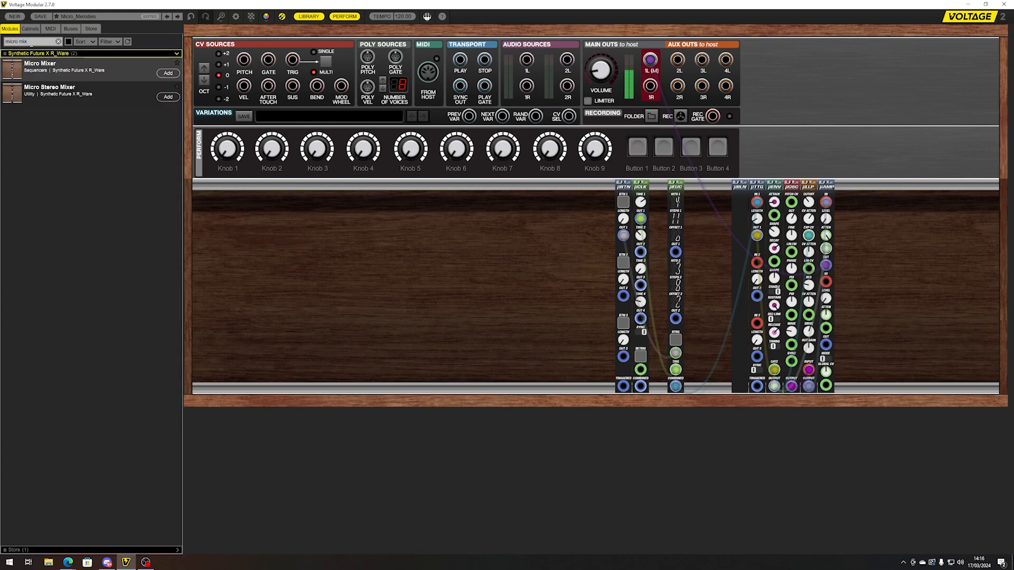
left_click_drag(224, 143, 568, 197)
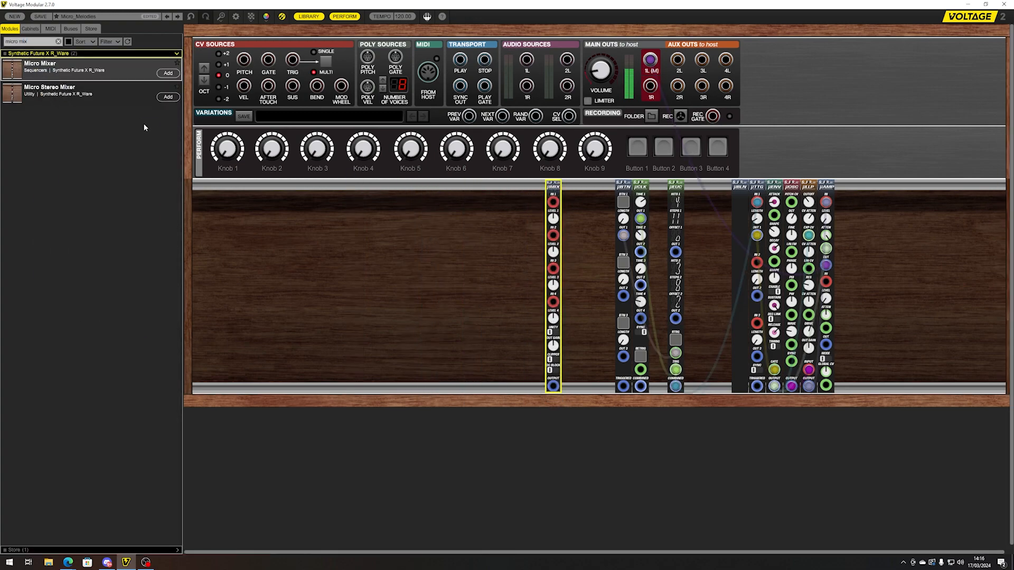
Step: Add a Micro Bass Drum before the mixer, patch its output into mixer In 1 and trigger it from the clock's Out 2
double_click(35, 42)
type("bu")
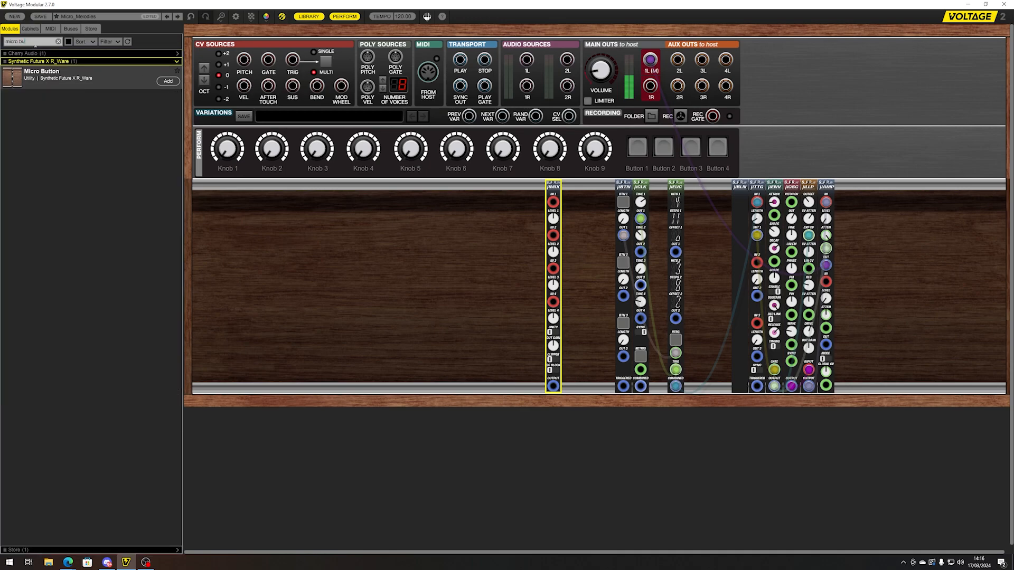
key("BackSpace")
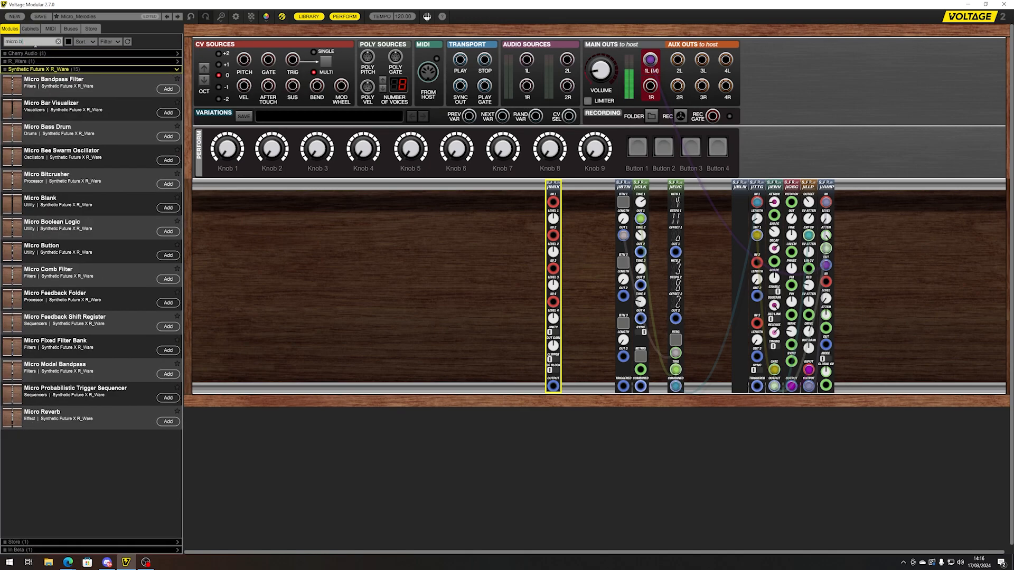
type("ass")
left_click_drag(47, 66, 537, 386)
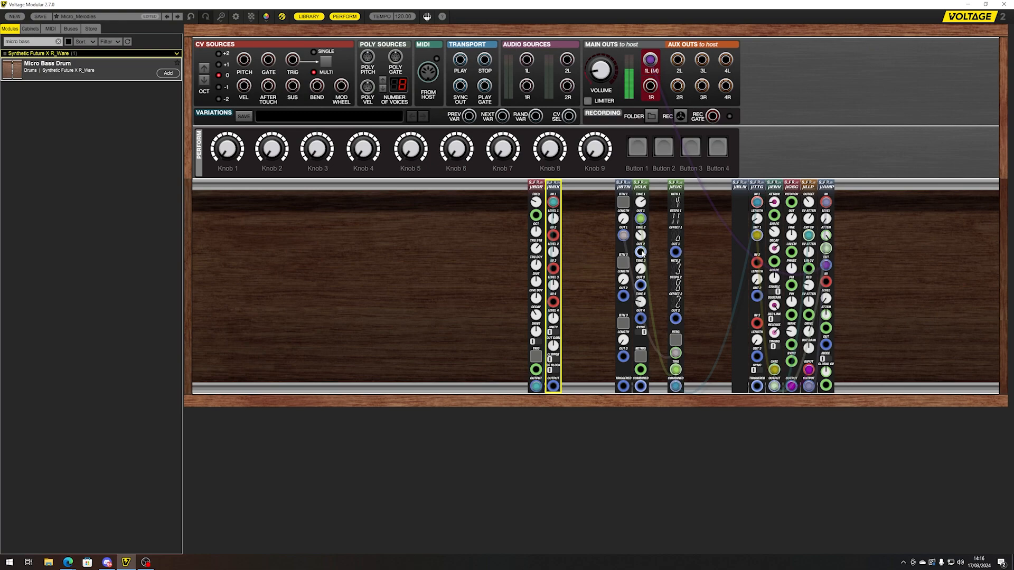
left_click_drag(641, 253, 537, 370)
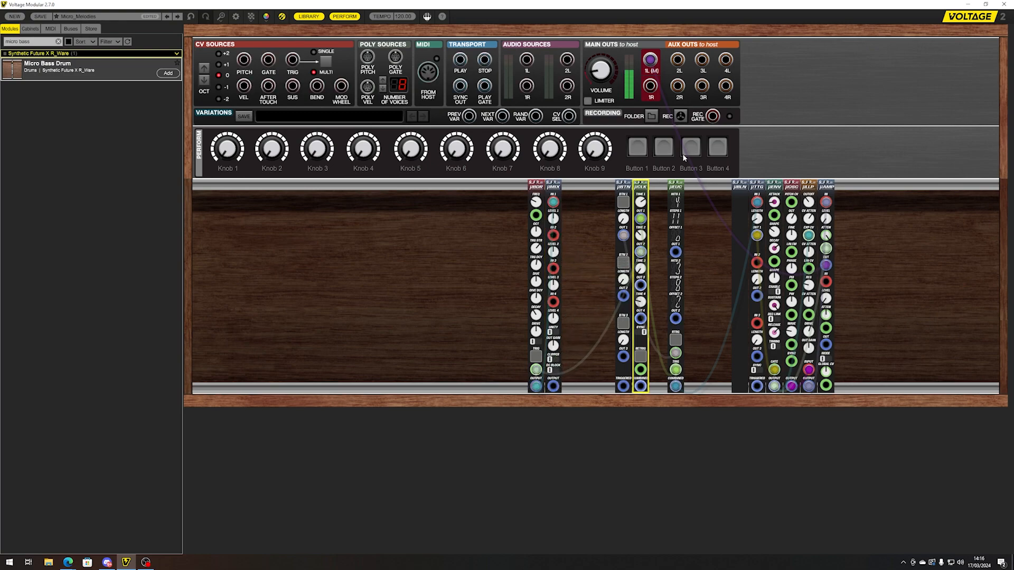
Step: Move the synth's main output cable to mixer In 2, patch the mixer's Output to main out 1L and balance the drum and synth levels
left_click_drag(648, 73, 650, 66)
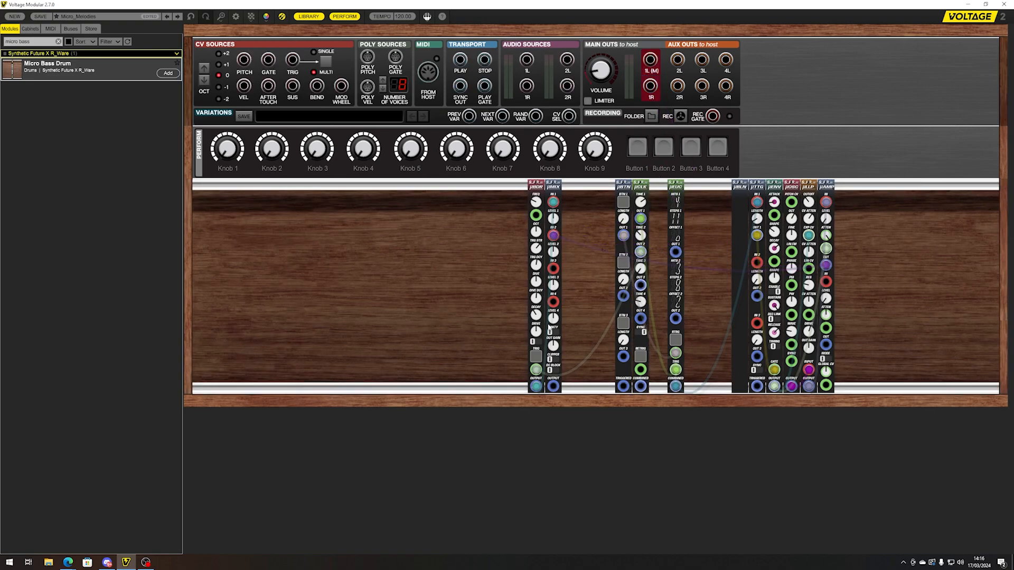
left_click_drag(553, 388, 650, 61)
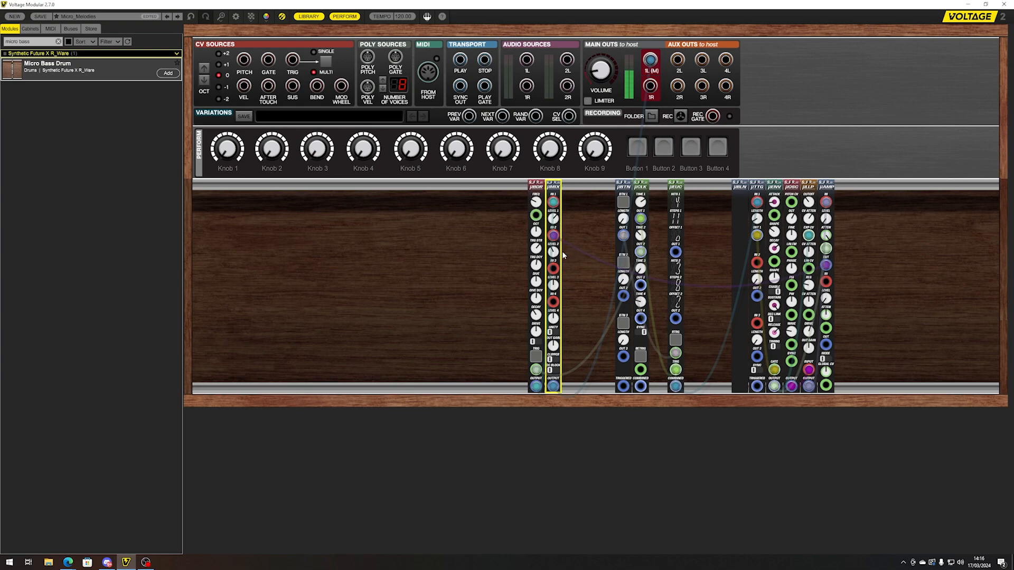
left_click(540, 207)
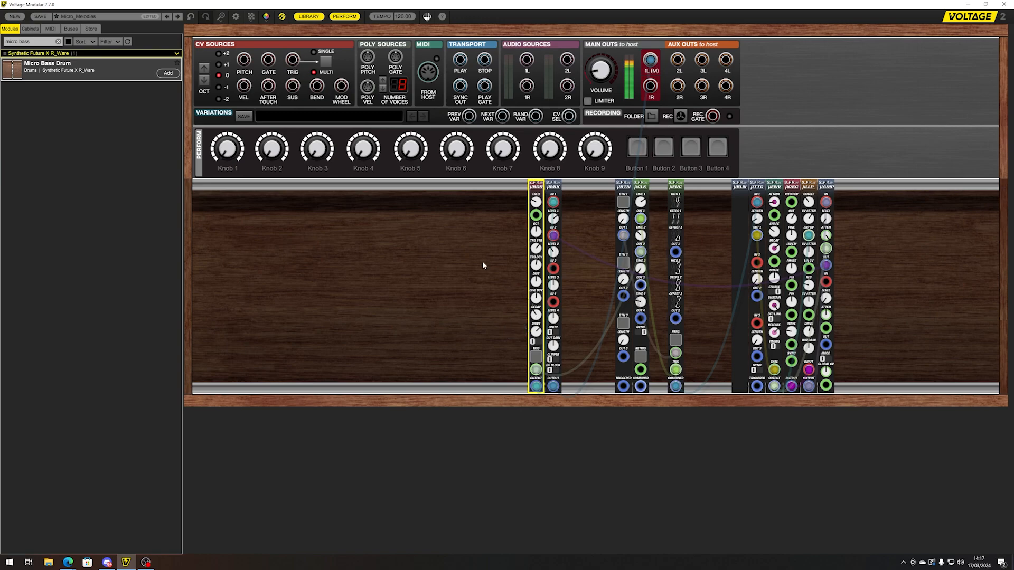
mouse_move(543, 280)
Step: Unplug the Euclidean sequencer's Combined output and repatch it to In 1 of the trigger-to-gate module
left_click_drag(757, 202, 676, 387)
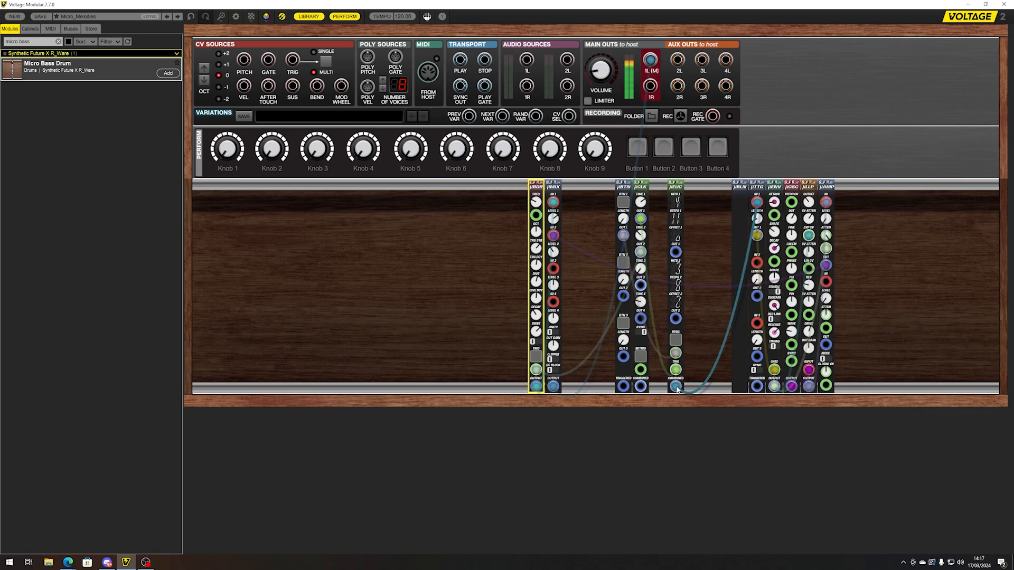
left_click_drag(676, 388, 695, 398)
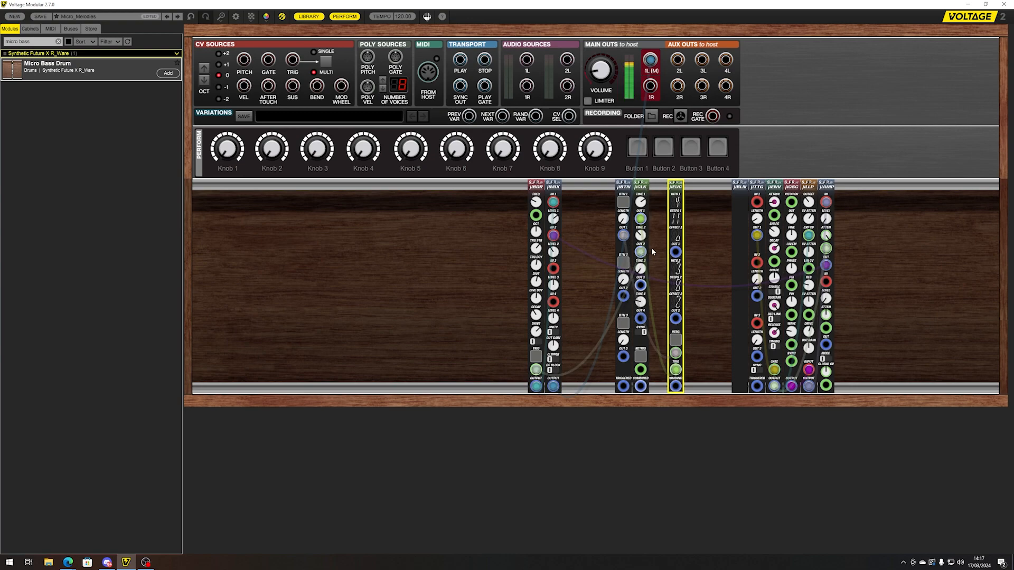
left_click_drag(640, 251, 675, 353)
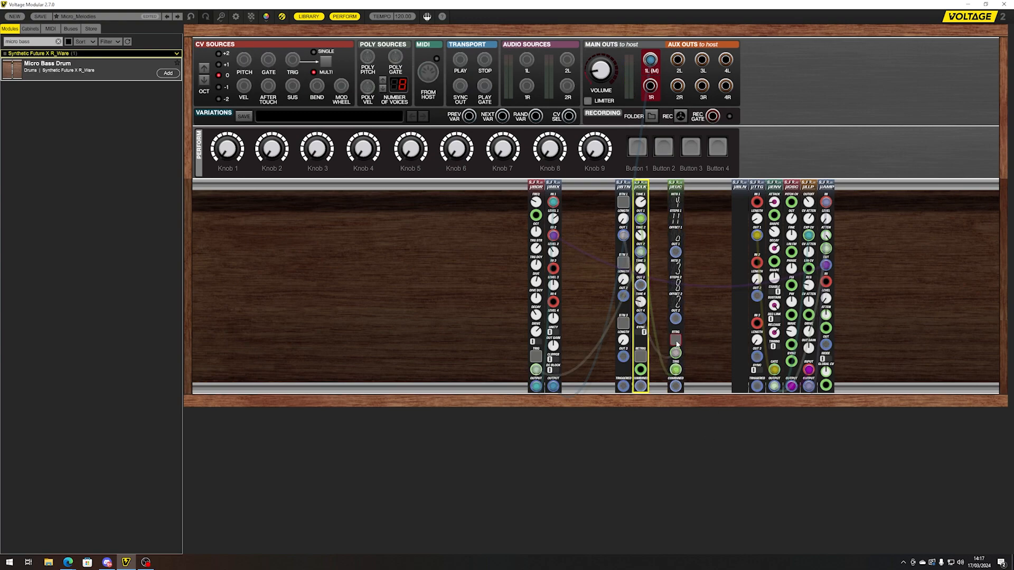
left_click(676, 362)
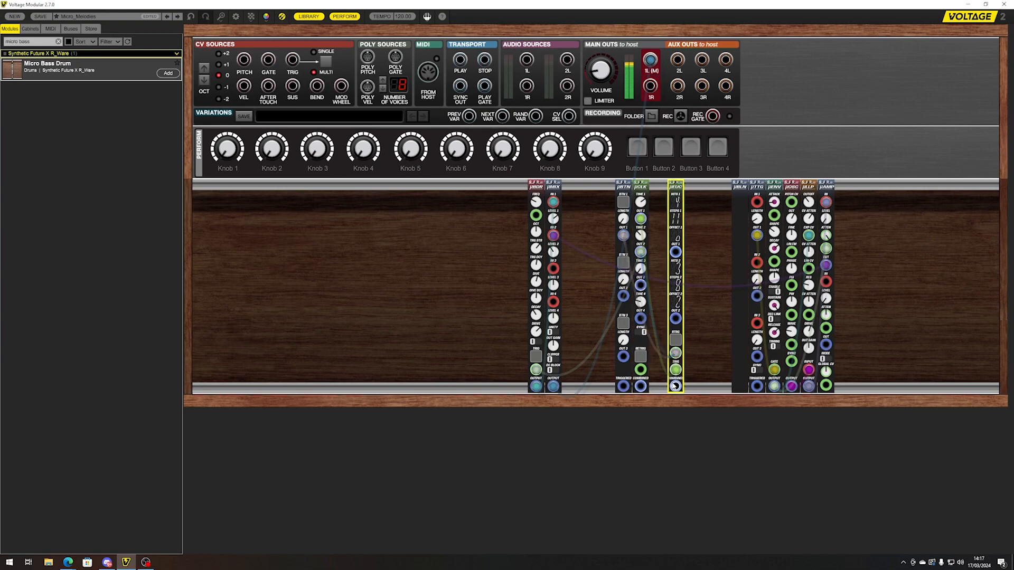
left_click_drag(756, 201, 711, 278)
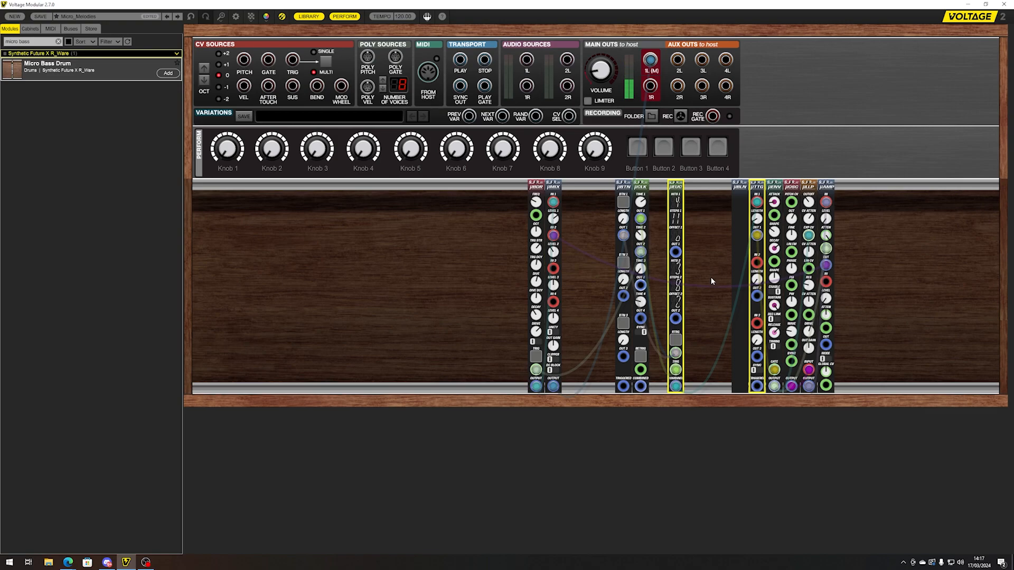
left_click(642, 259)
left_click_drag(642, 259, 661, 227)
left_click(675, 353)
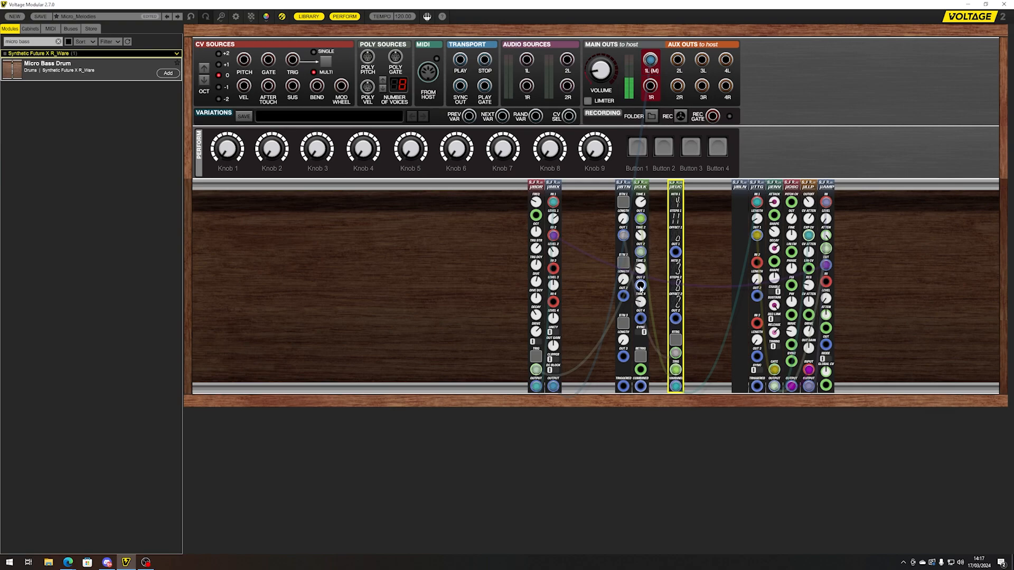
Step: Patch the clock's Out 3 into the Euclidean sequencer's retrigger input and unplug the sequencer's Combined cable from the trigger-to-gate module
left_click_drag(640, 286, 675, 353)
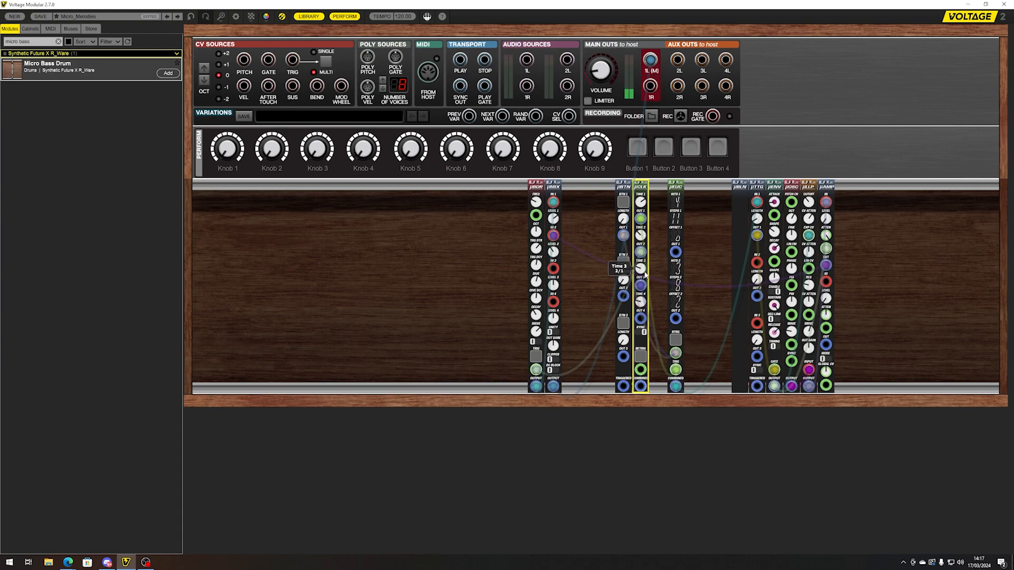
left_click_drag(675, 386, 702, 227)
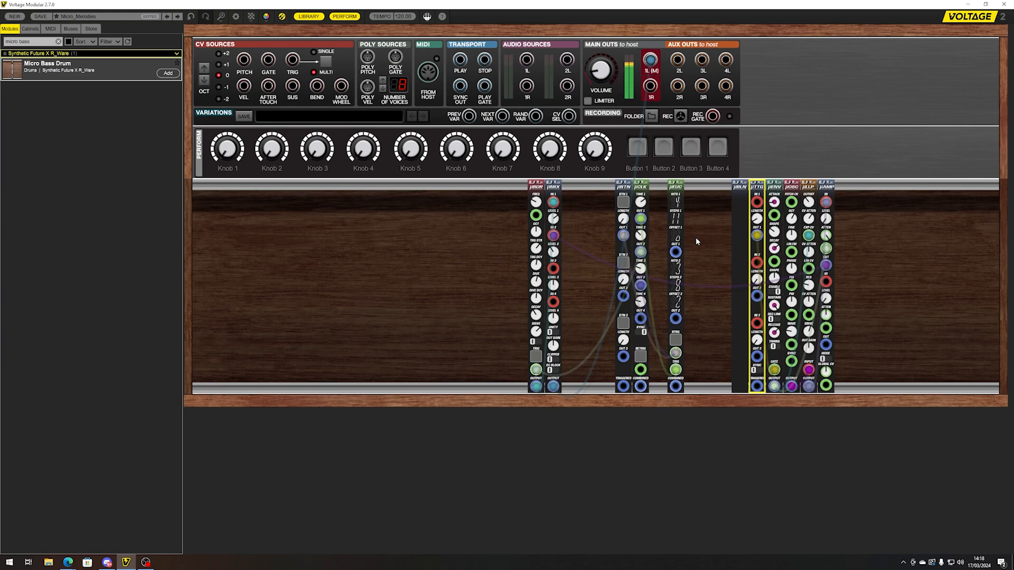
Step: Move the Euclidean sequencer beside the clock, search the library for "micro pro" and add a Micro Probabilistic Trigger Sequencer between mixer and Micro Button
left_click_drag(676, 187, 659, 186)
left_click(692, 205)
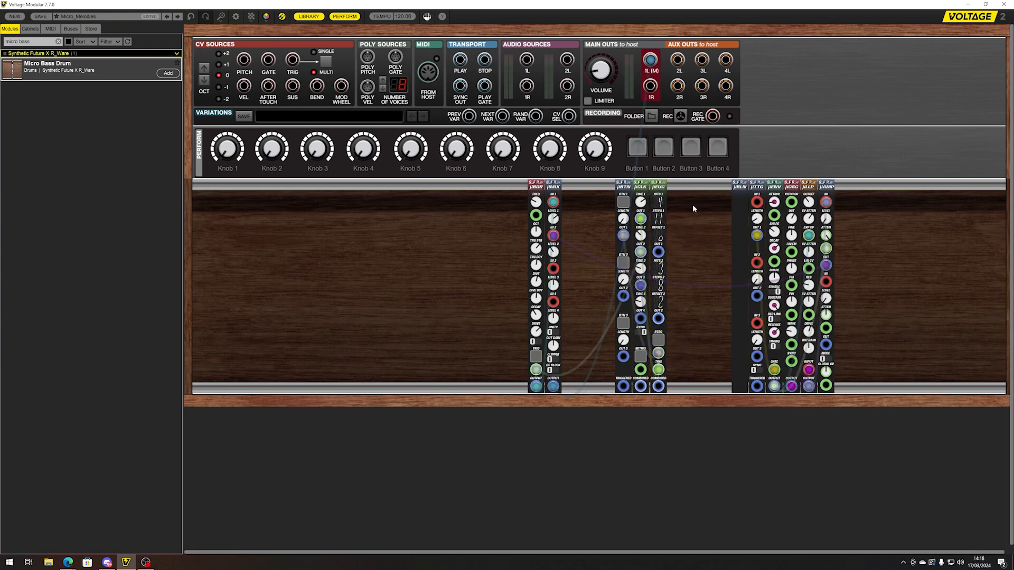
left_click(37, 43)
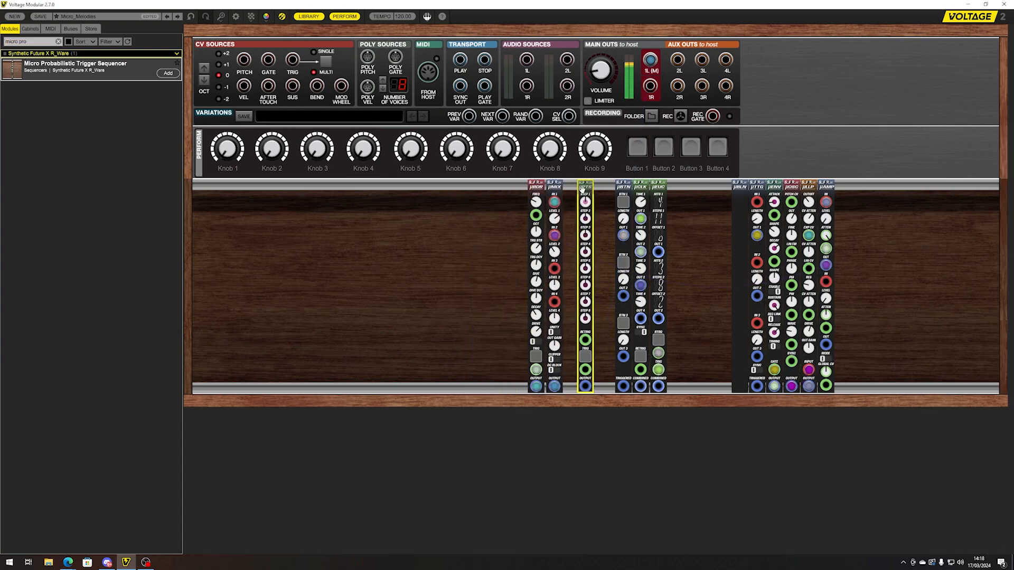
left_click_drag(584, 187, 595, 187)
left_click(664, 200)
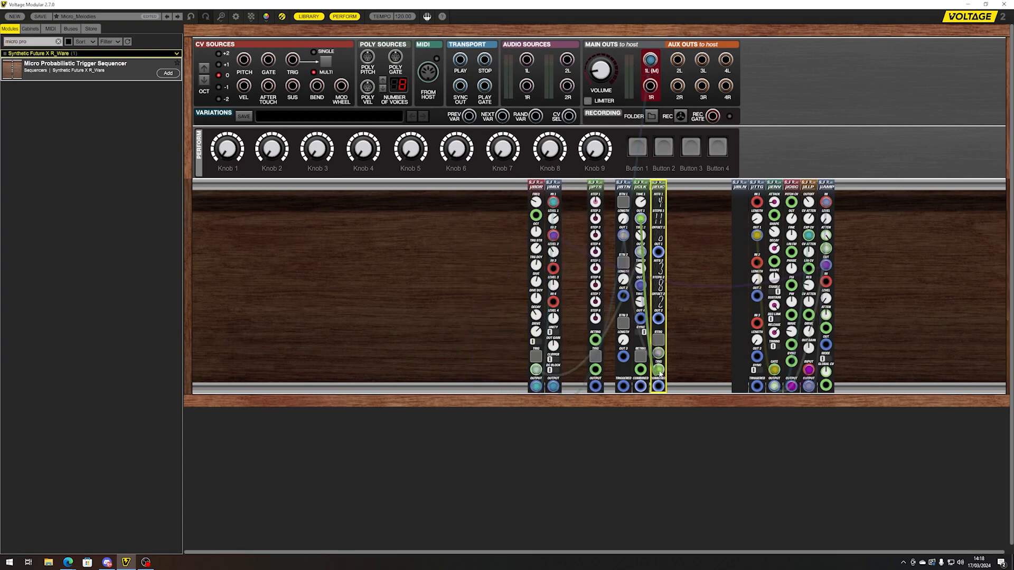
Step: Unplug the Euclidean sequencer's retrigger cables and replace it beside the clock with the probabilistic sequencer, parking it before the bass drum
left_click_drag(623, 235, 659, 353)
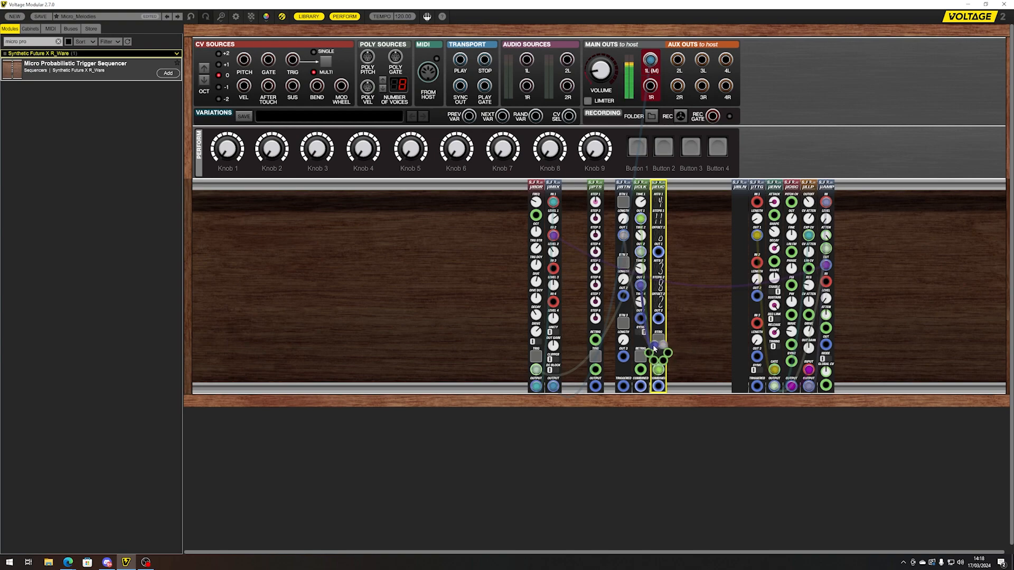
mouse_move(655, 349)
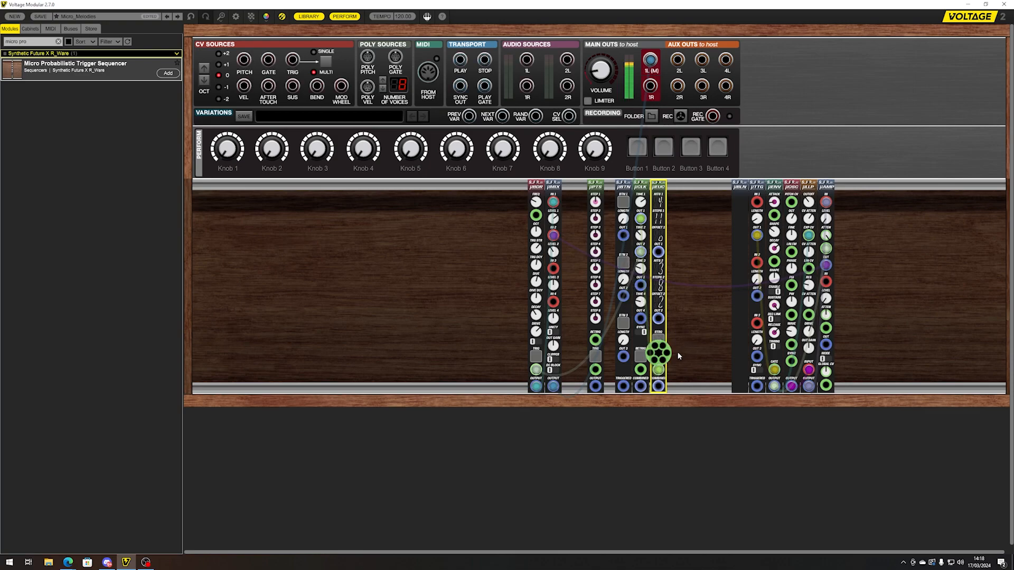
left_click_drag(655, 191, 372, 191)
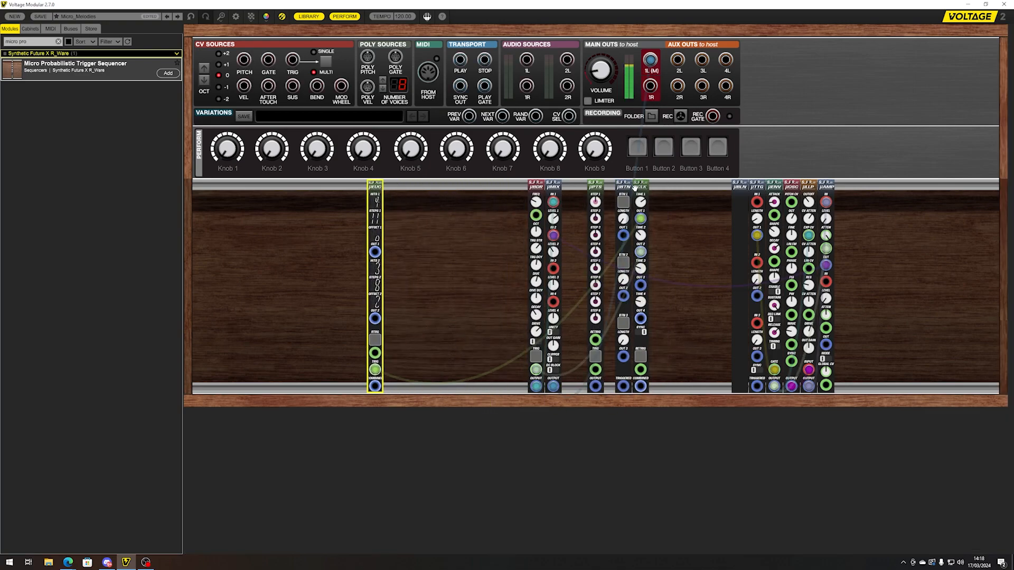
left_click_drag(600, 188, 665, 189)
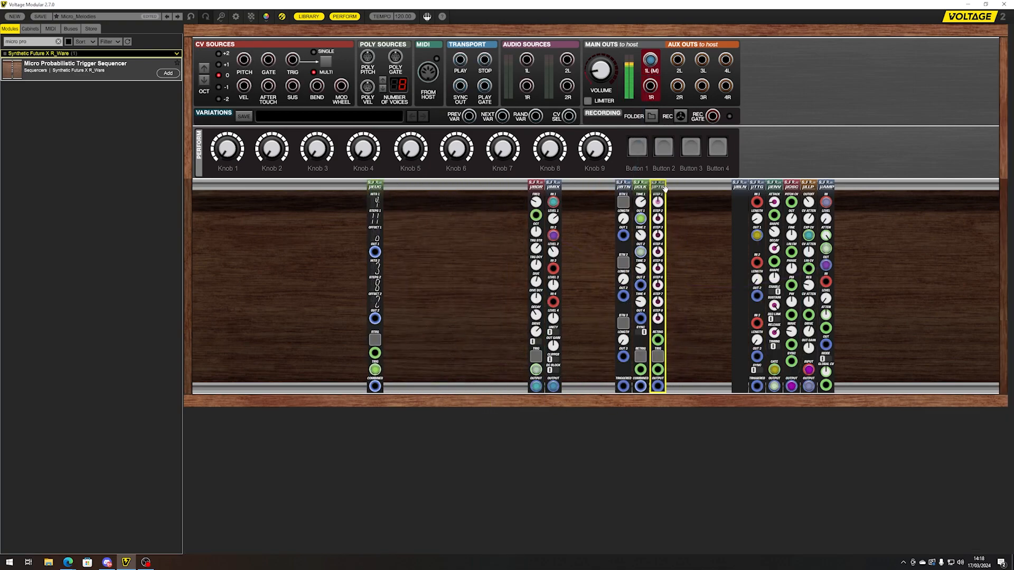
Step: Repatch the clock so Out 1 feeds the probabilistic sequencer's trigger input and Out 2 triggers the bass drum
left_click(638, 255)
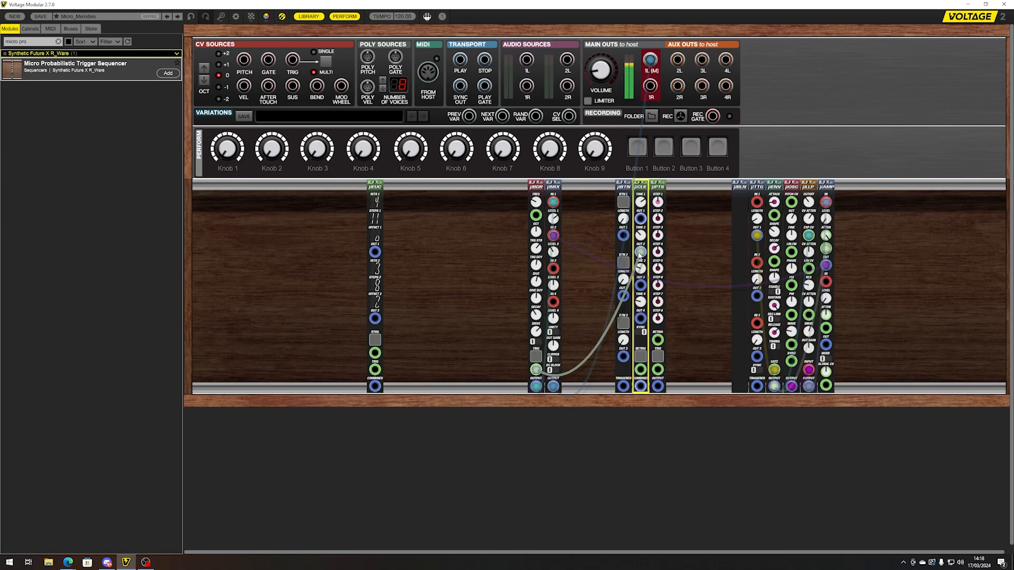
left_click_drag(640, 221, 536, 370)
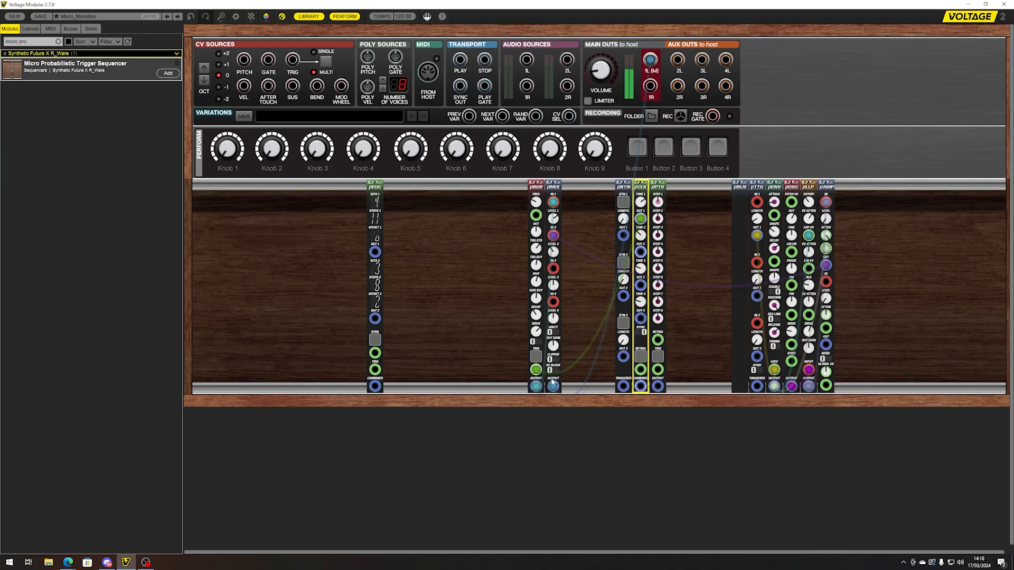
left_click_drag(640, 218, 658, 370)
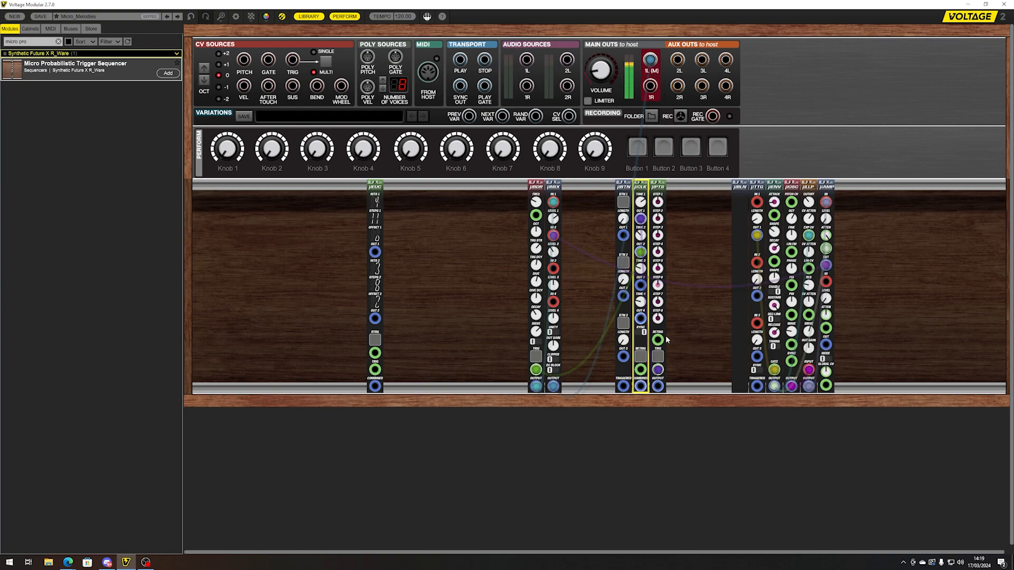
Step: Patch the Micro Button's Out 1 to the retrigger inputs of the probabilistic sequencer and the clock
left_click_drag(658, 340, 623, 237)
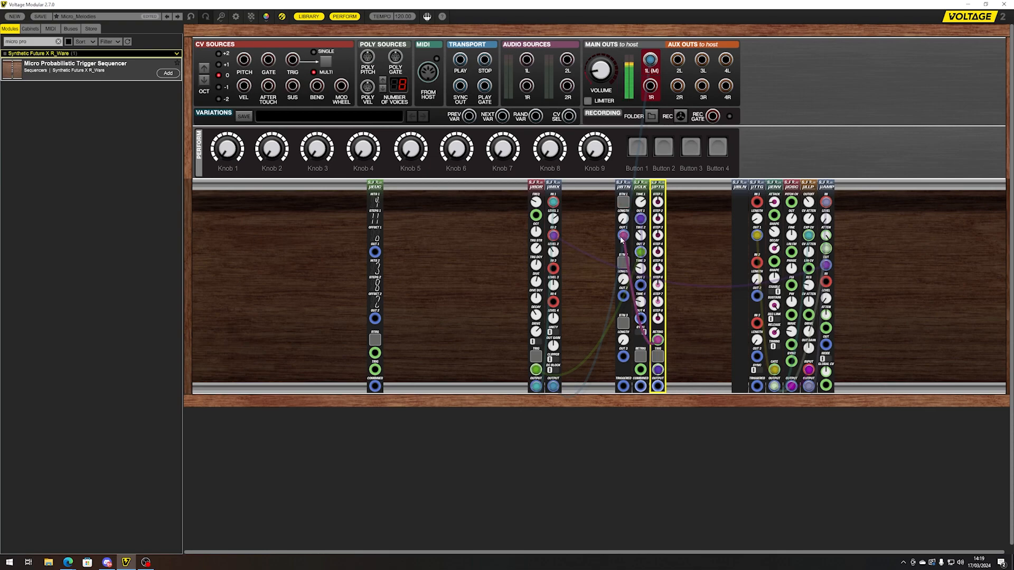
left_click(628, 317)
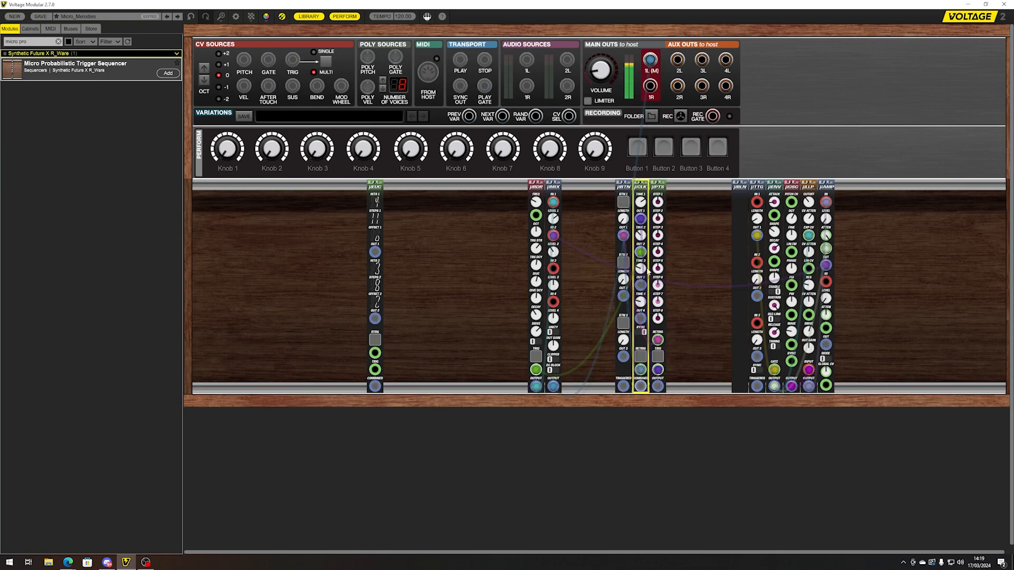
Step: Patch the probabilistic sequencer's Output into In 1 of the trigger-to-gate module, unplugging and reconnecting the cable once
left_click(657, 388)
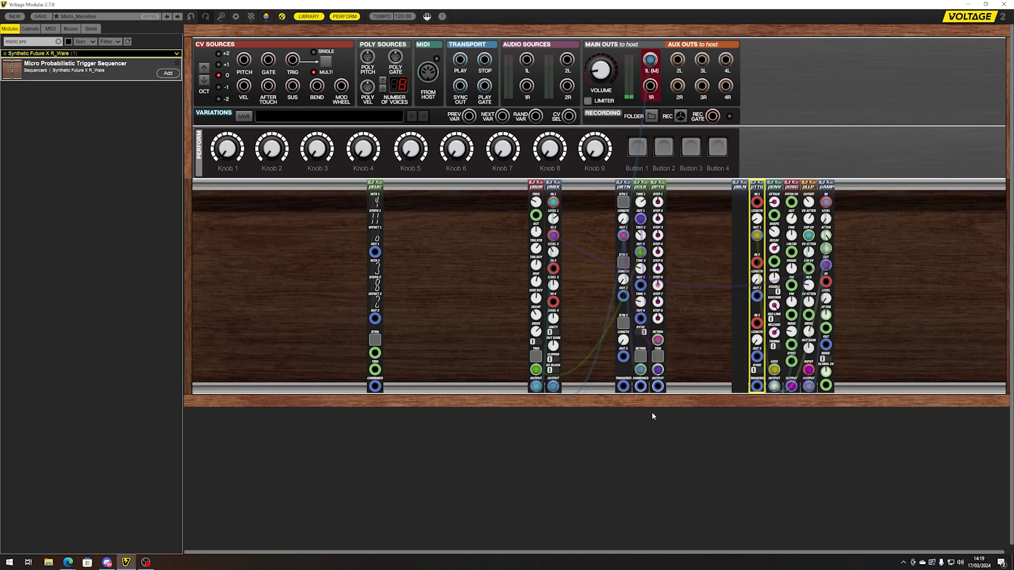
left_click(657, 387)
left_click_drag(757, 202, 733, 256)
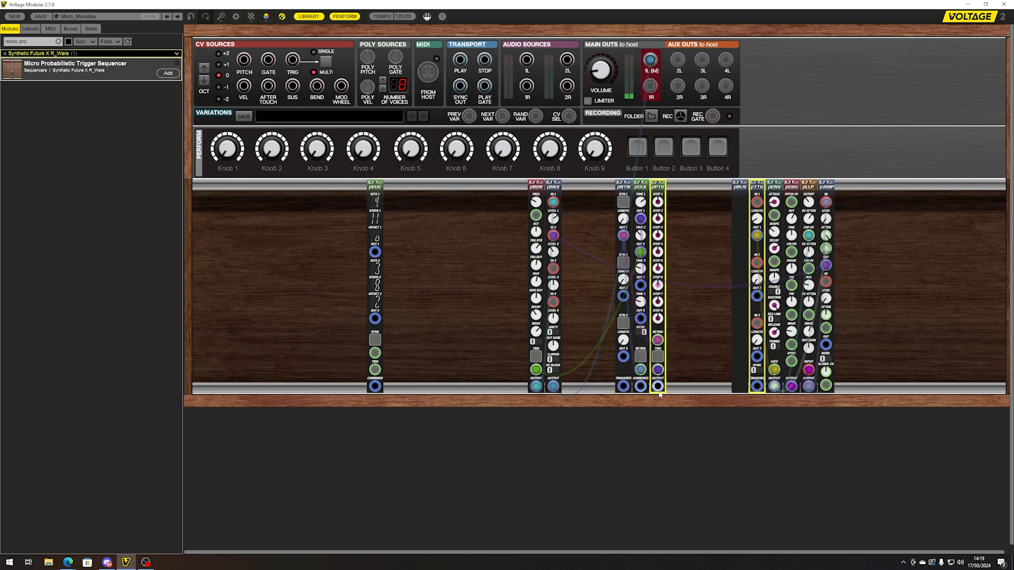
left_click_drag(657, 386, 758, 203)
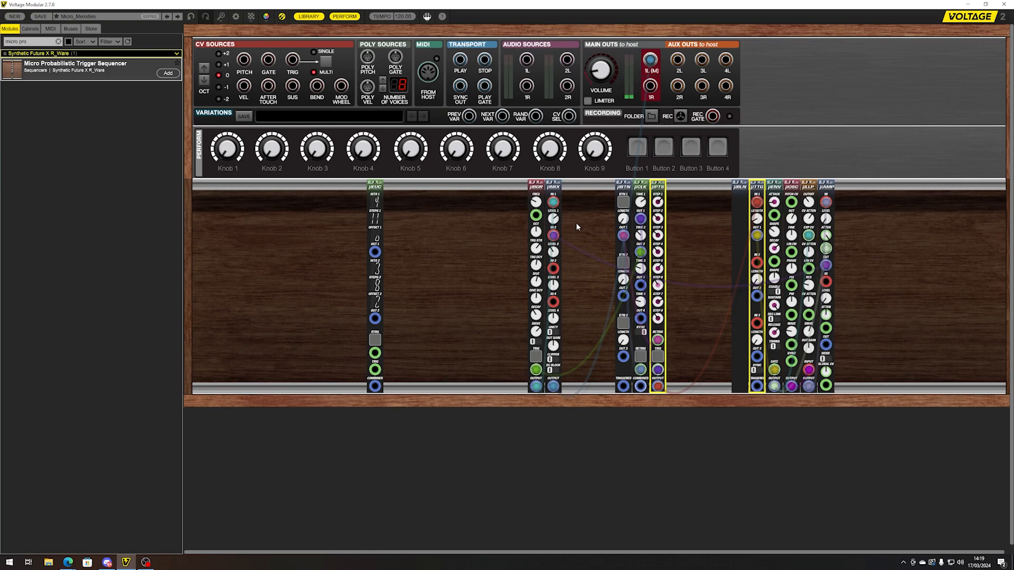
left_click_drag(757, 202, 691, 268)
left_click_drag(660, 385, 757, 202)
Step: Delete the Euclidean sequencer, search the library for "micro mut" and add a Micro Mono Signal Mute after the mixer
left_click(375, 188)
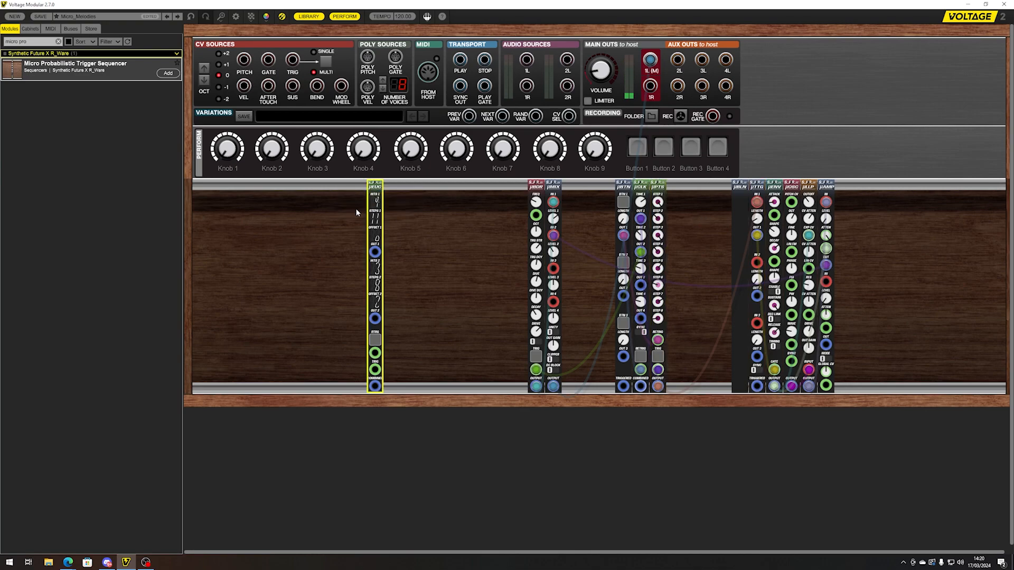
key("Delete")
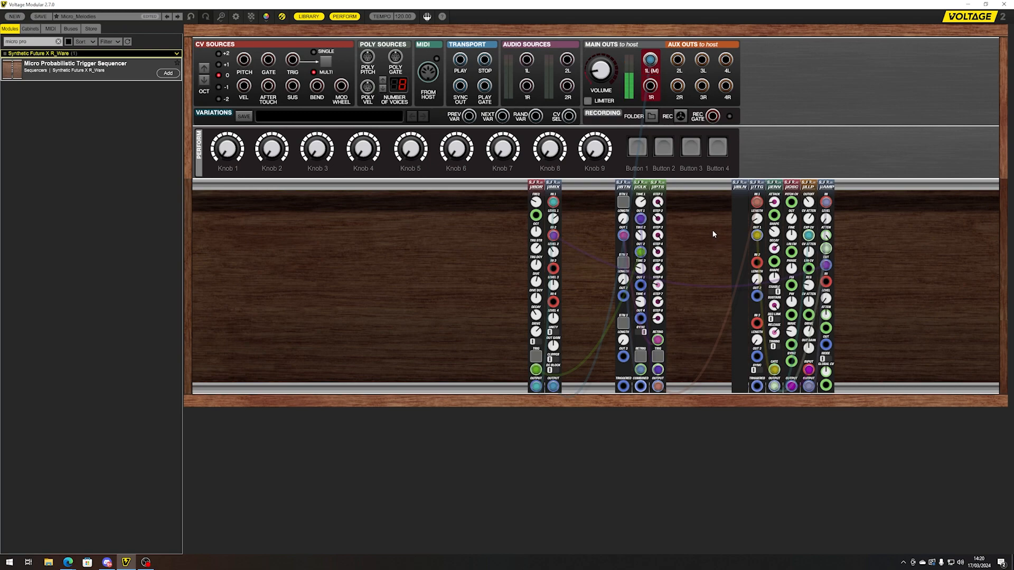
double_click(24, 41)
type("m")
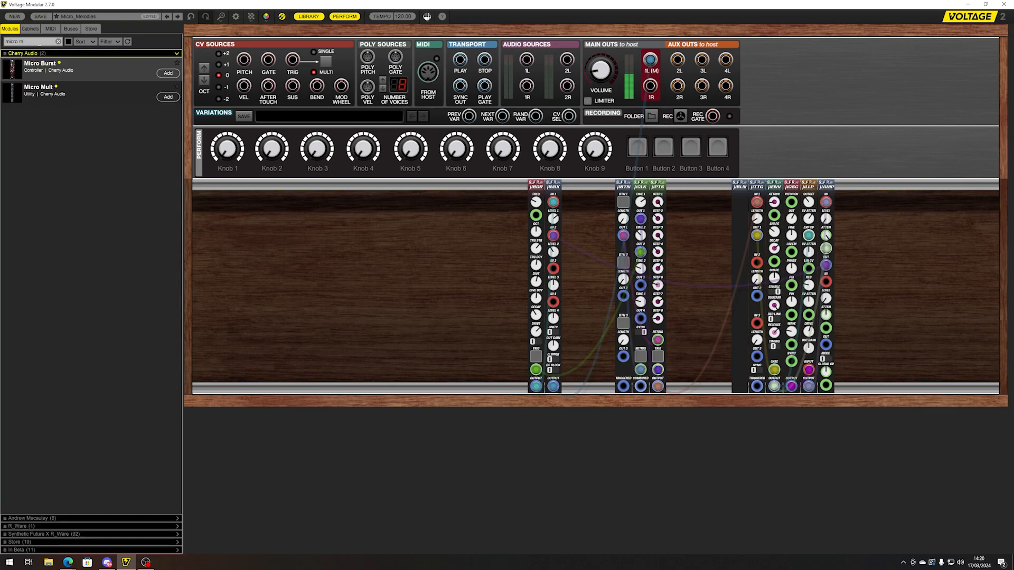
key("BackSpace")
type("sol")
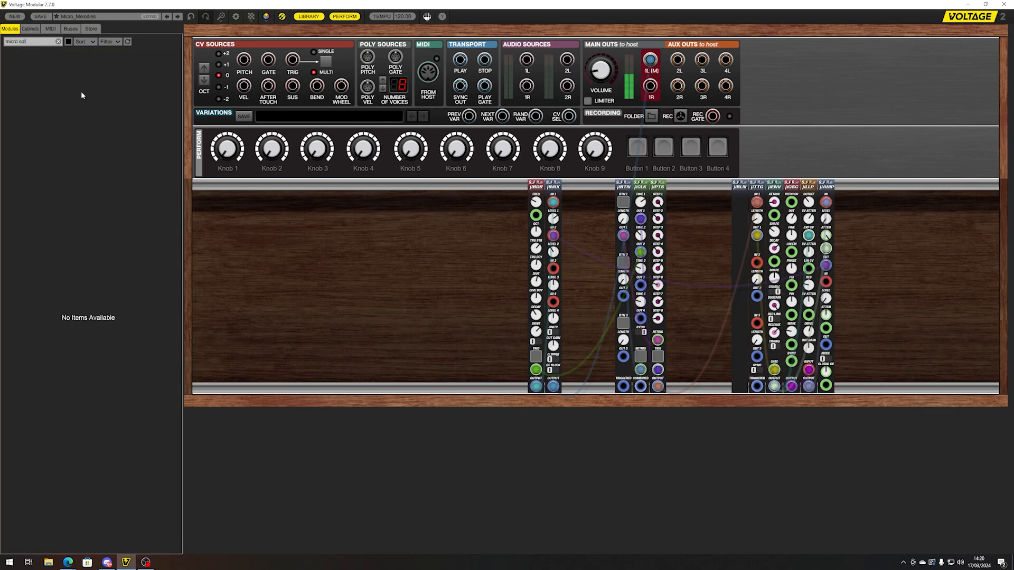
key("BackSpace")
key("BackSpace")
key("BackSpace")
type("mut")
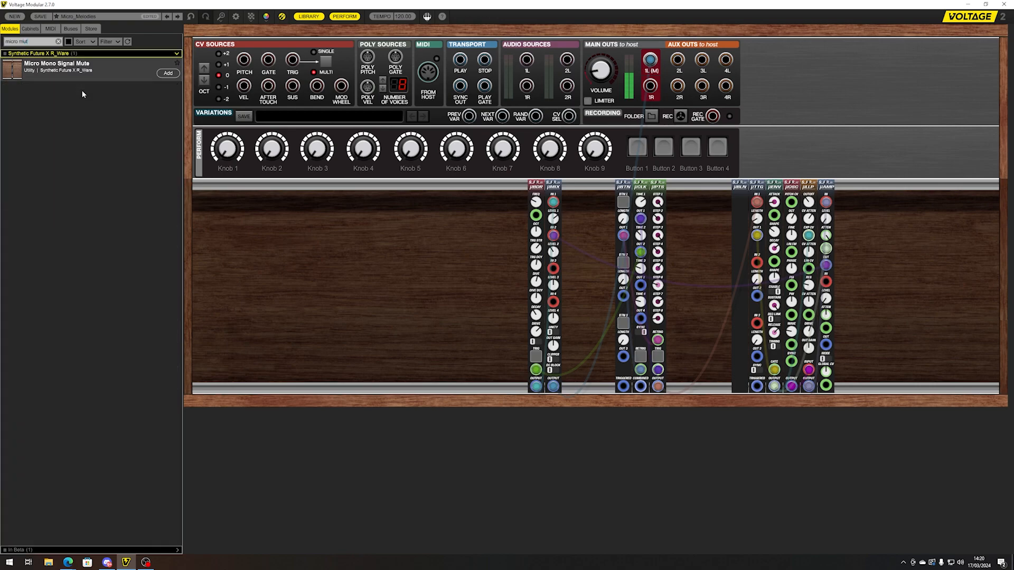
left_click_drag(85, 68, 569, 196)
Step: Route the mixer output through the mute module's first channel to main out 1L and switch that channel's mute button on
left_click_drag(650, 59, 570, 213)
left_click_drag(571, 259, 650, 60)
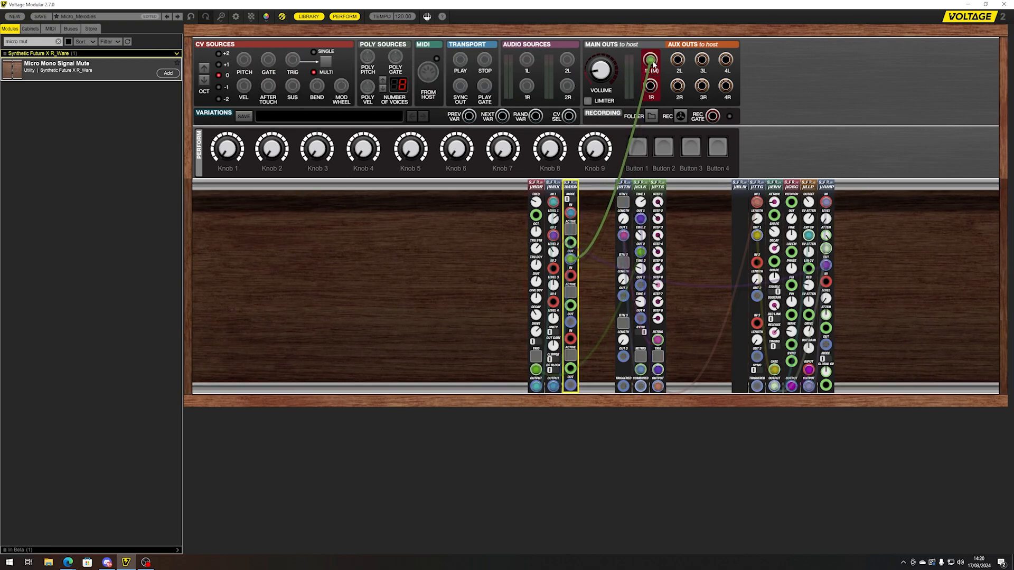
left_click(570, 229)
Step: Move the drum, mixer and mute modules after the synth, and place the rhythm modules with a blank panel in front of it
left_click_drag(599, 187, 900, 186)
left_click_drag(685, 185, 677, 244)
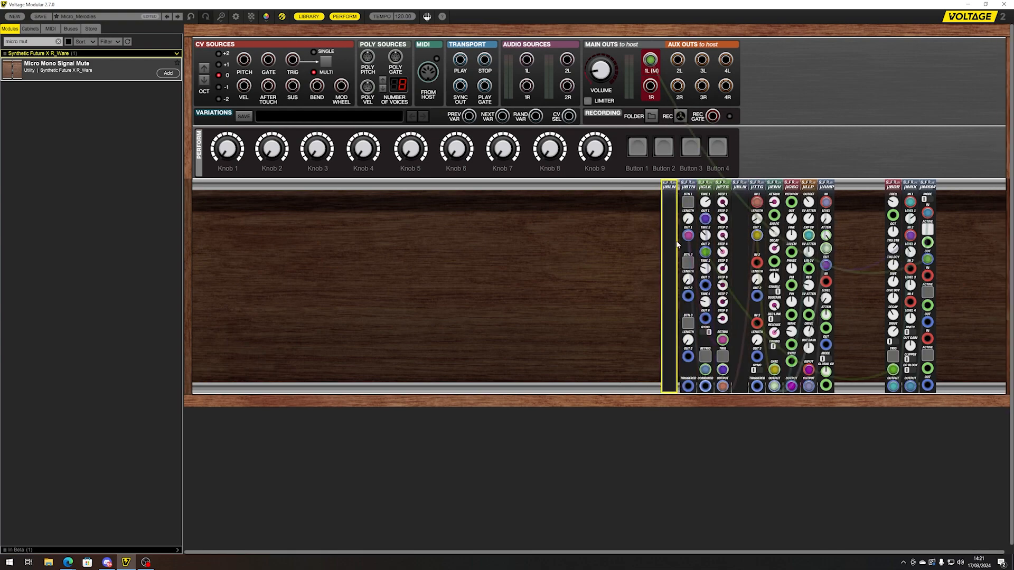
Step: Label the blank panel in front of the synth modules "Sound generator"
left_click(740, 235)
type("separato")
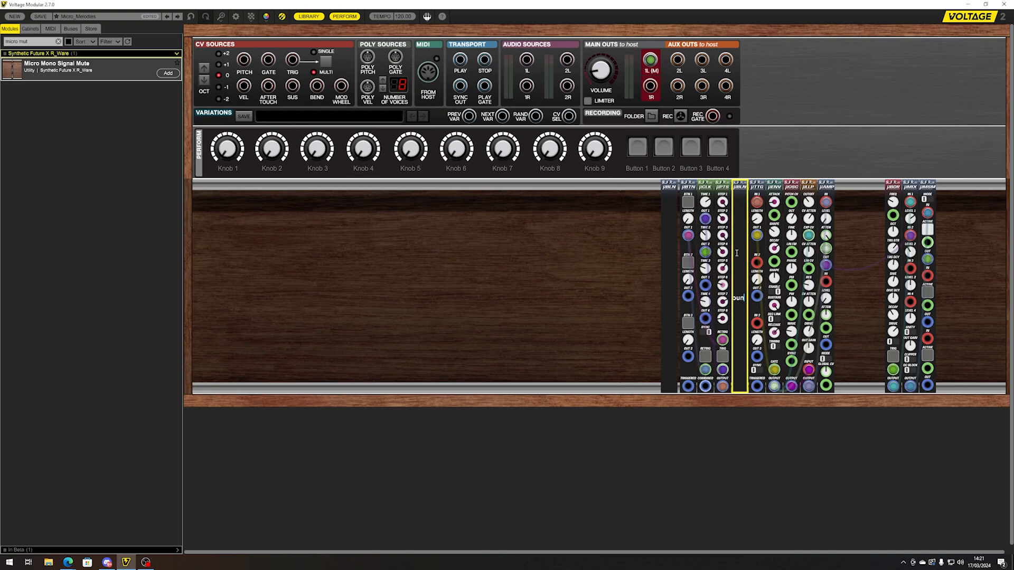
type("r")
key("Return")
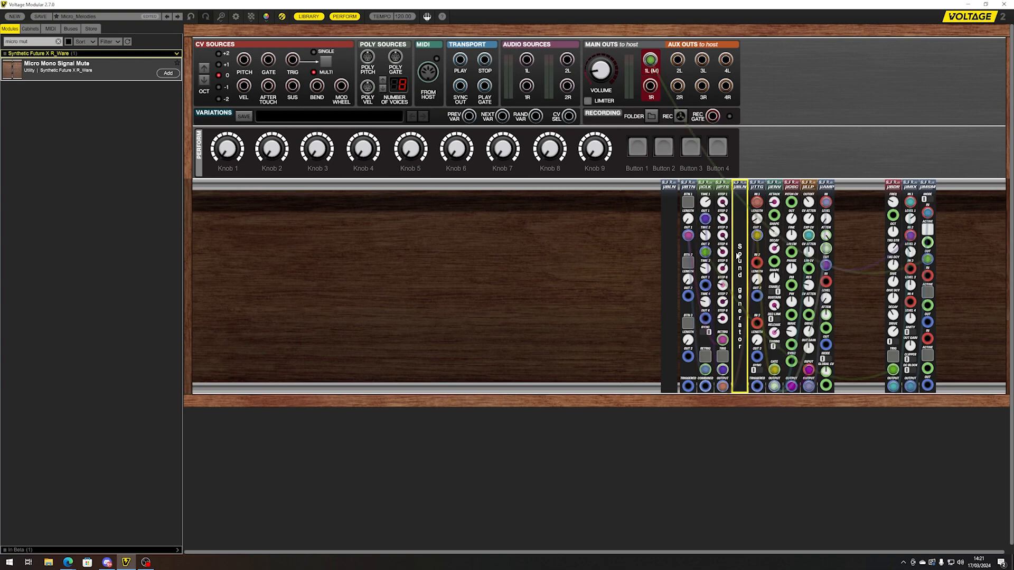
Step: Label the blank panel in front of the Micro Button "Rhytm Generator"
left_click(670, 280)
type("Rh")
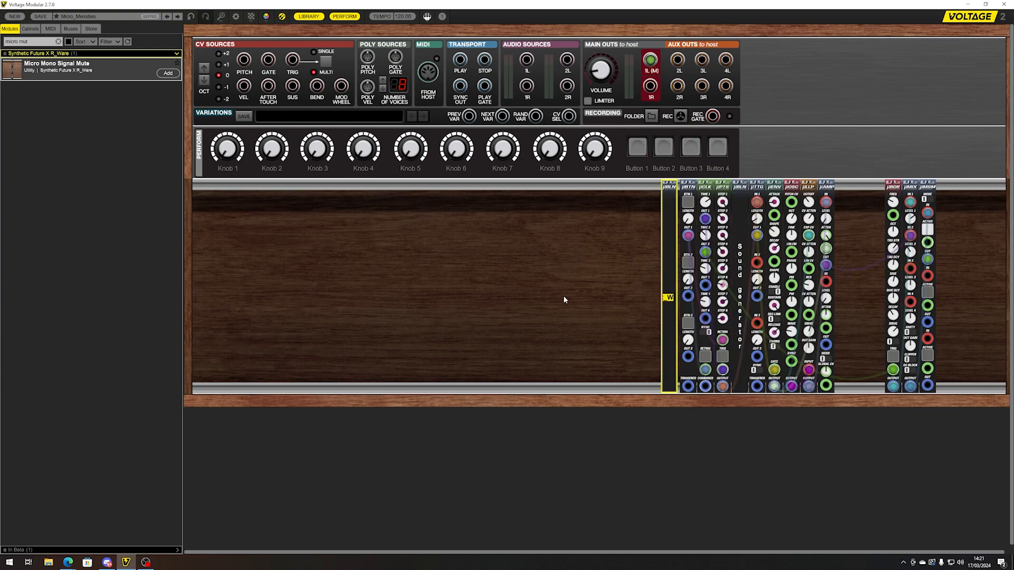
type("ytm Generator")
key("Return")
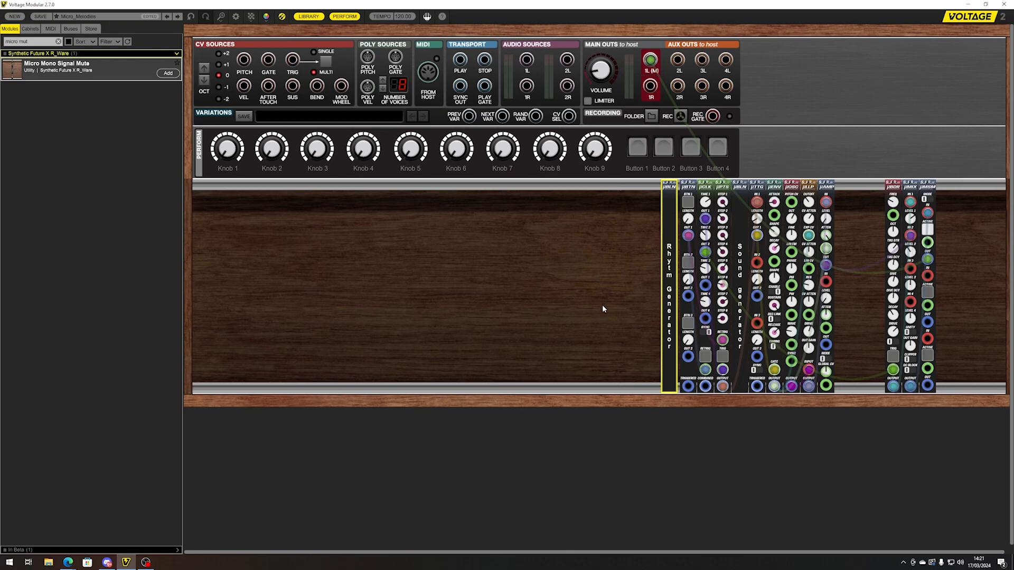
Step: Shift the drum, mixer and mute group farther from the synth and nudge the rhythm label panel against the Micro Button
left_click(628, 315)
left_click_drag(961, 247, 913, 249)
left_click(604, 260)
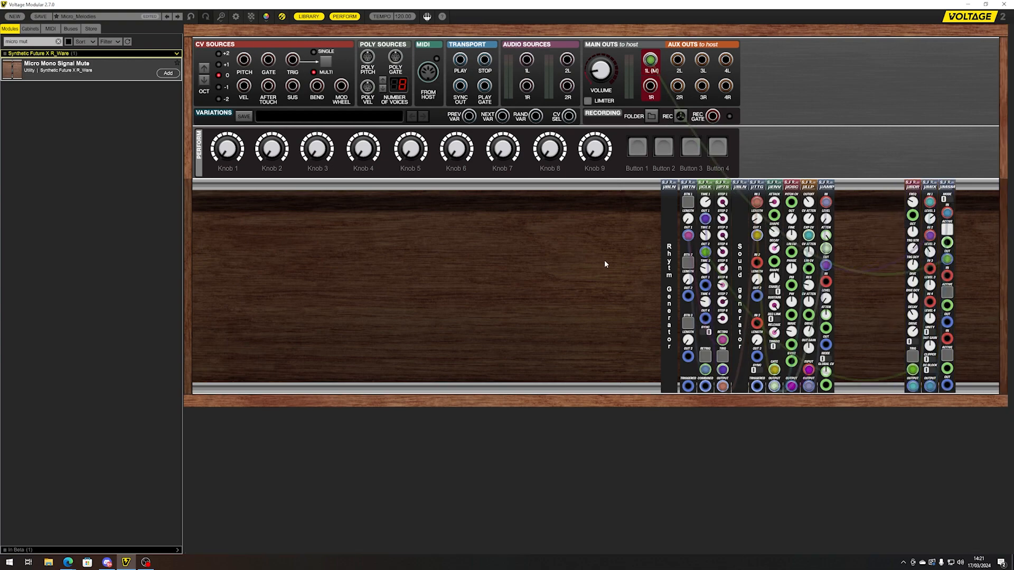
left_click(664, 200)
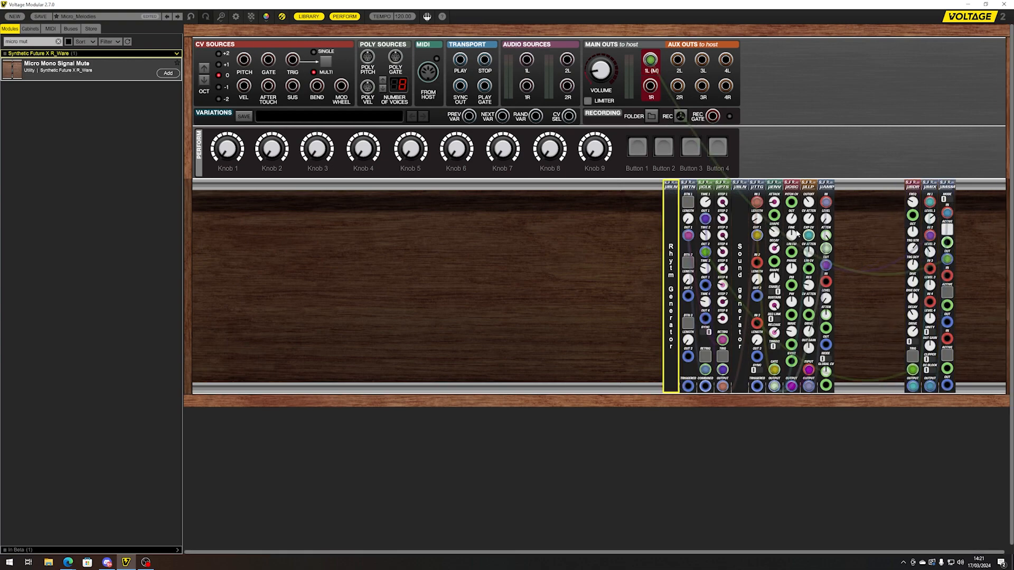
left_click(564, 299)
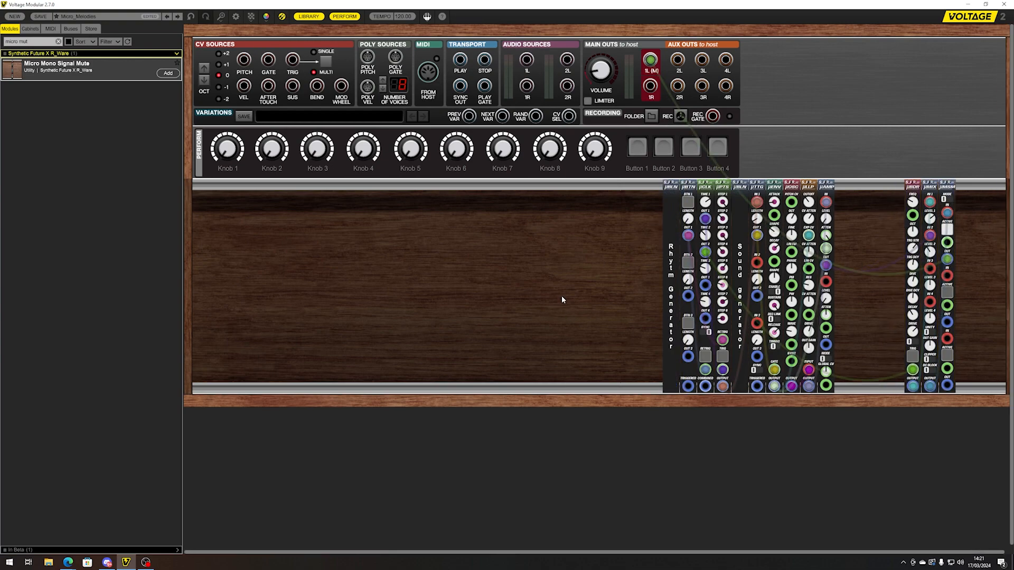
double_click(671, 268)
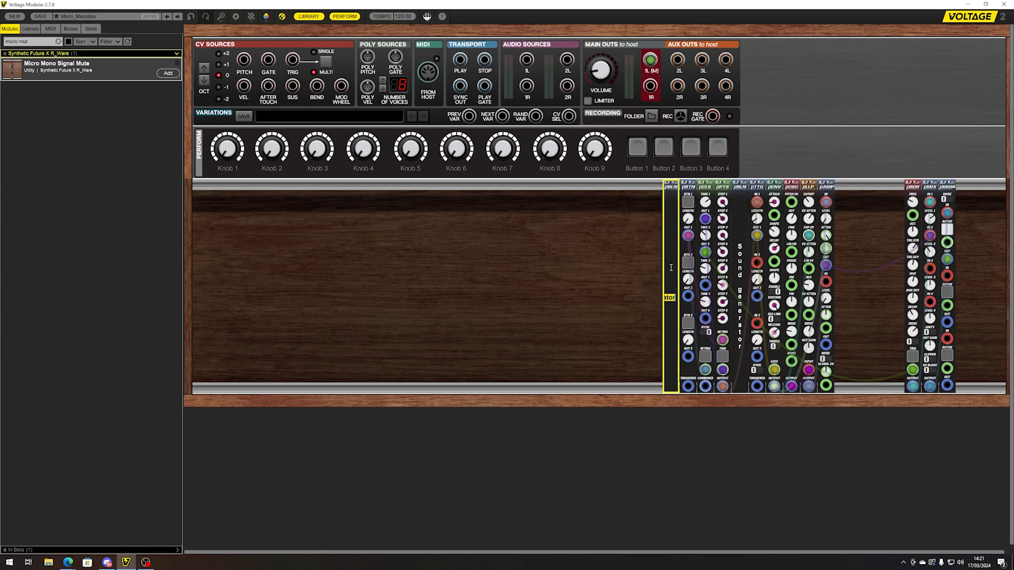
left_click(675, 297)
key("Home")
double_click(671, 298)
left_click(565, 319)
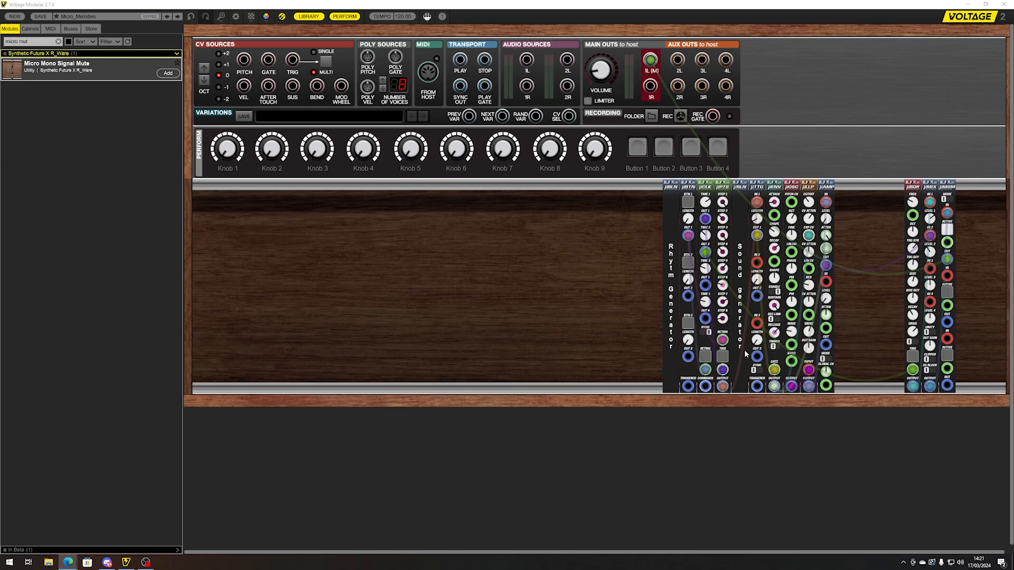
Step: Correct the spelling of the rhythm panel's label to "Rhythm Generator"
left_click(674, 271)
double_click(671, 280)
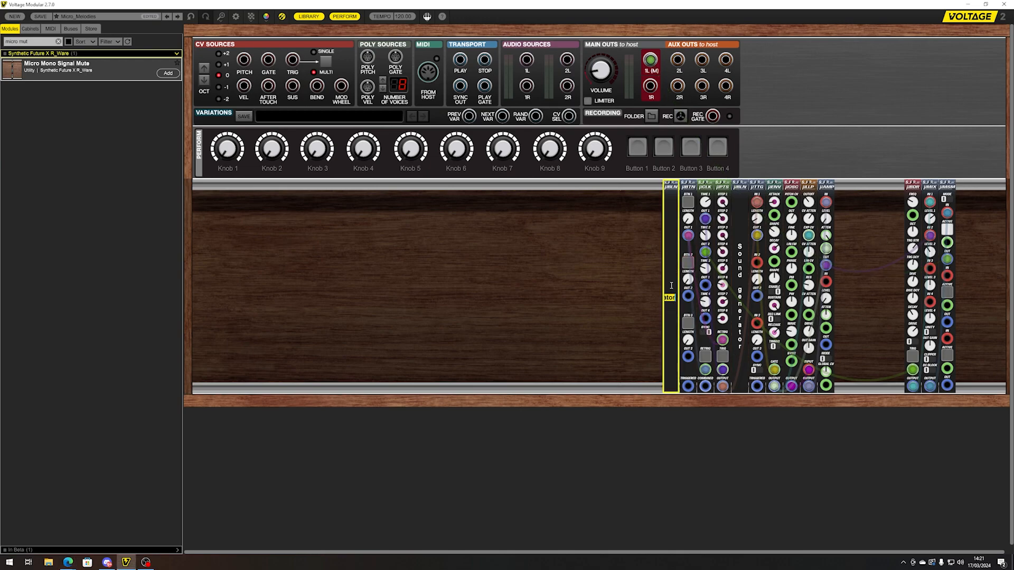
key("Left")
key("Left")
key("Left")
key("Left")
key("Left")
key("Left")
key("Left")
key("Left")
key("Left")
key("Left")
key("Left")
key("Left")
type("h")
key("Return")
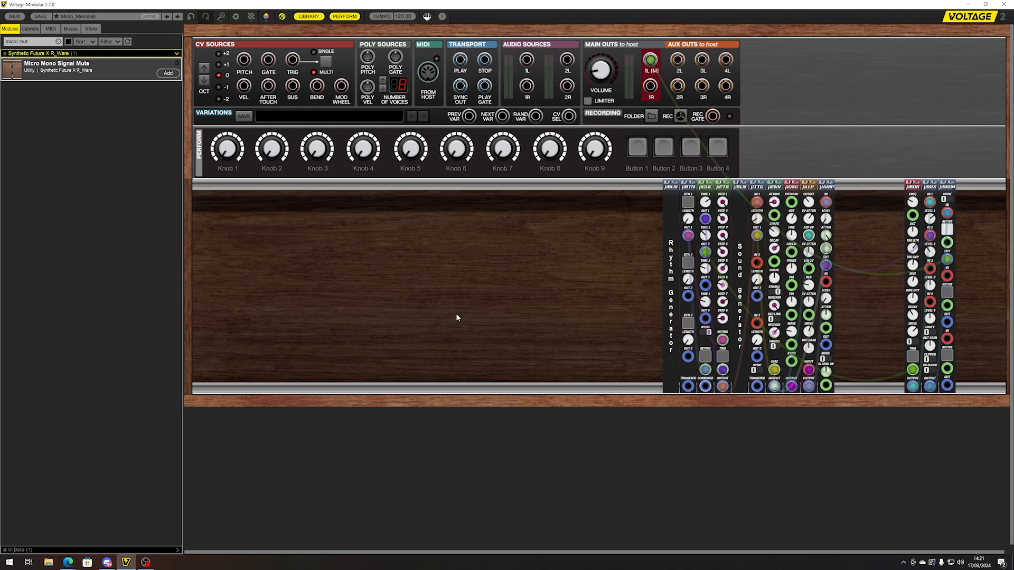
Step: Find the Micro CV Sequencer in the module library and add it to the rack ahead of the Rhythm Generator panel, leaving a small gap
left_click(41, 45)
key("BackSpace")
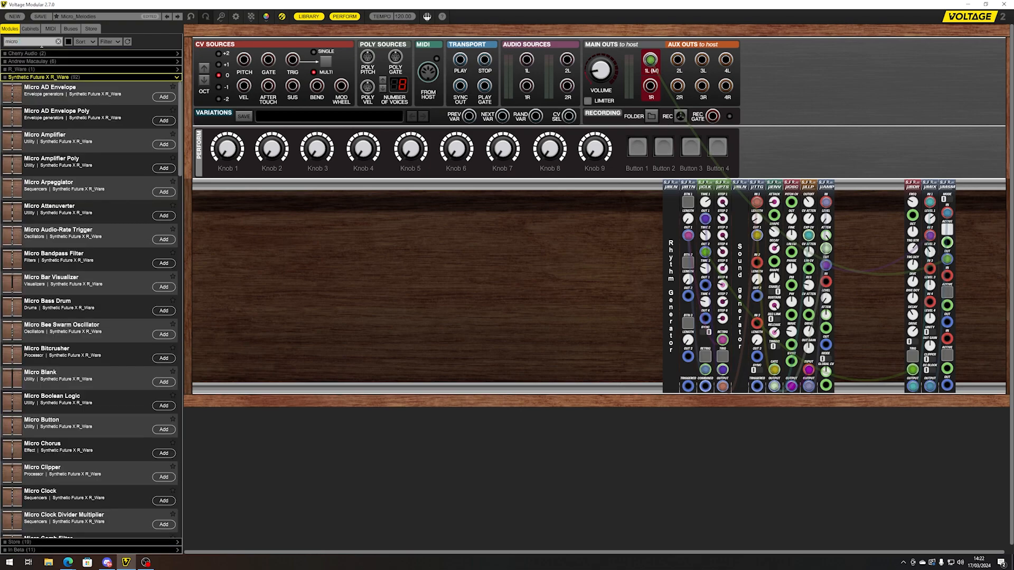
type("cv")
left_click_drag(106, 83, 615, 174)
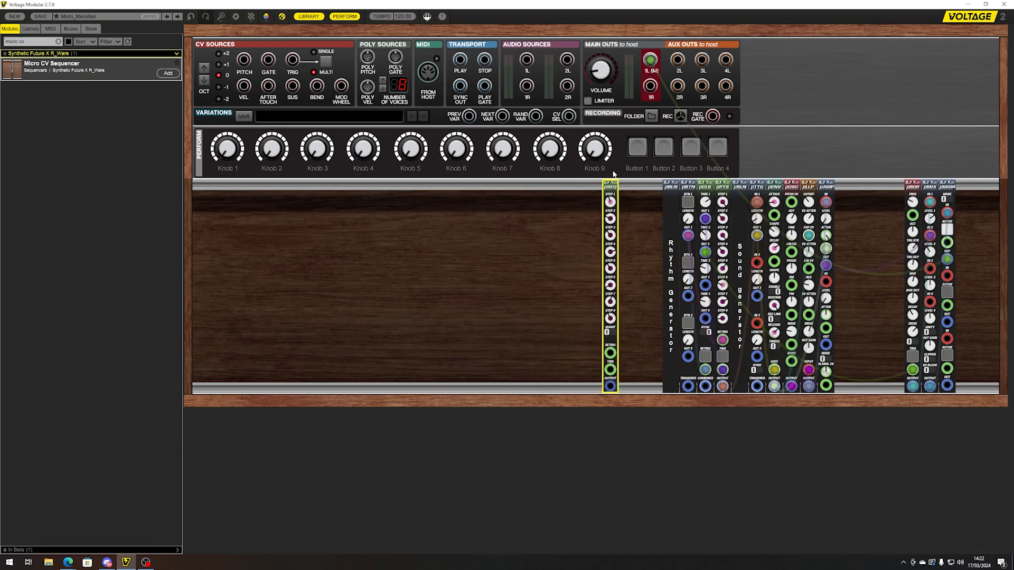
left_click(567, 308)
left_click(656, 210)
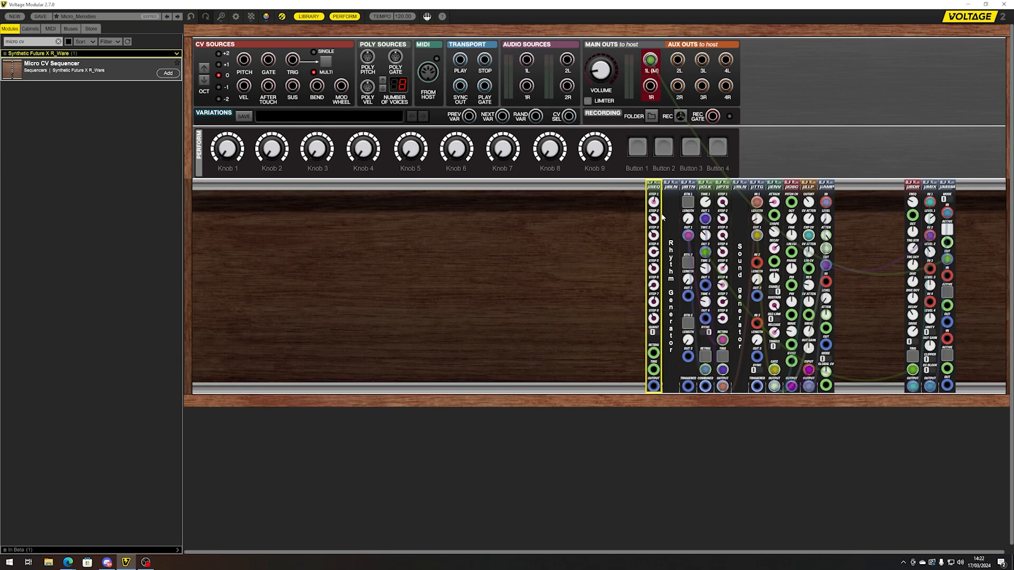
left_click_drag(654, 186, 631, 185)
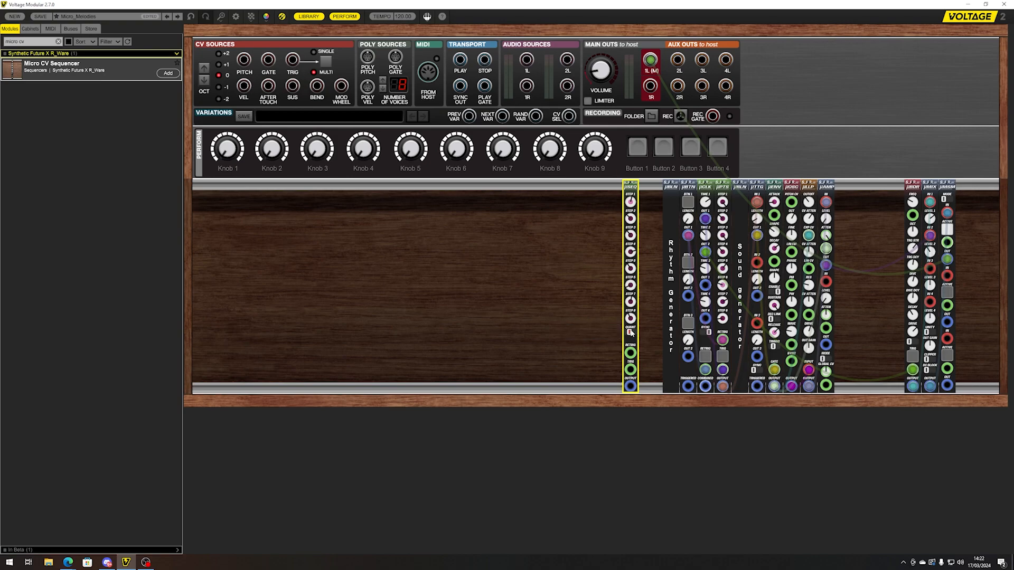
Step: Turn on quantising in the CV sequencer, feed its trigger input from the clock's first output and wire its retrigger input
left_click(631, 332)
left_click(633, 333)
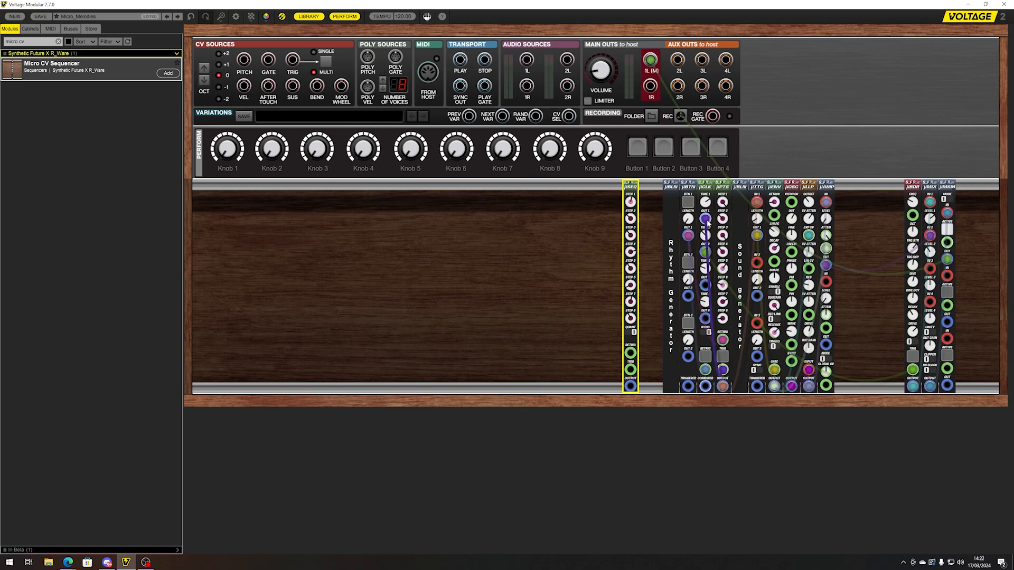
mouse_move(630, 369)
left_mouse_down()
mouse_move(679, 340)
mouse_move(702, 244)
mouse_move(688, 238)
mouse_move(631, 369)
mouse_move(630, 352)
left_mouse_up()
left_click(692, 207)
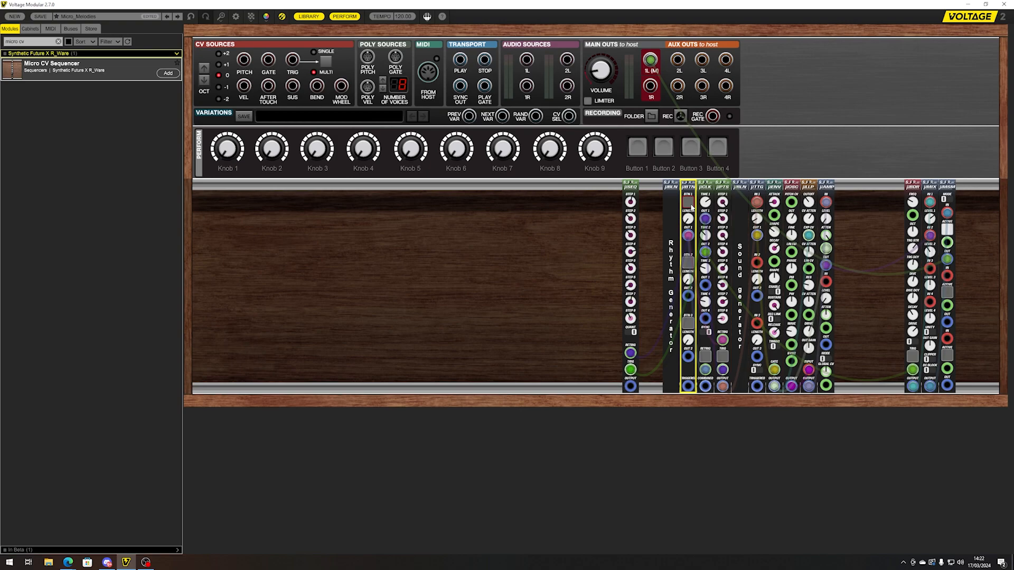
Step: Patch the CV sequencer's output to the oscillator's pitch input and place the sequencer against the Rhythm Generator panel
left_click(631, 389)
left_click(790, 206)
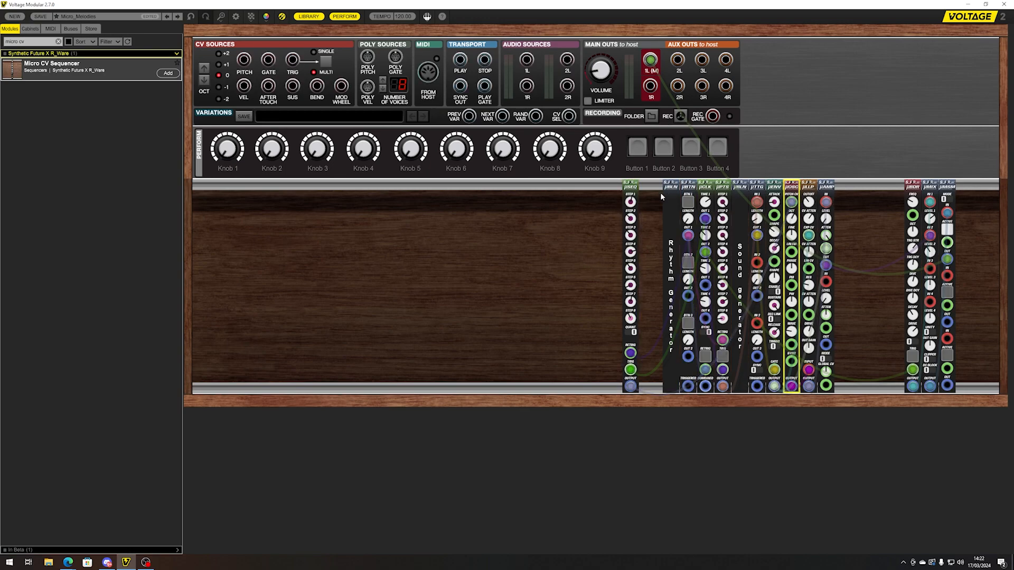
left_click_drag(630, 184, 653, 185)
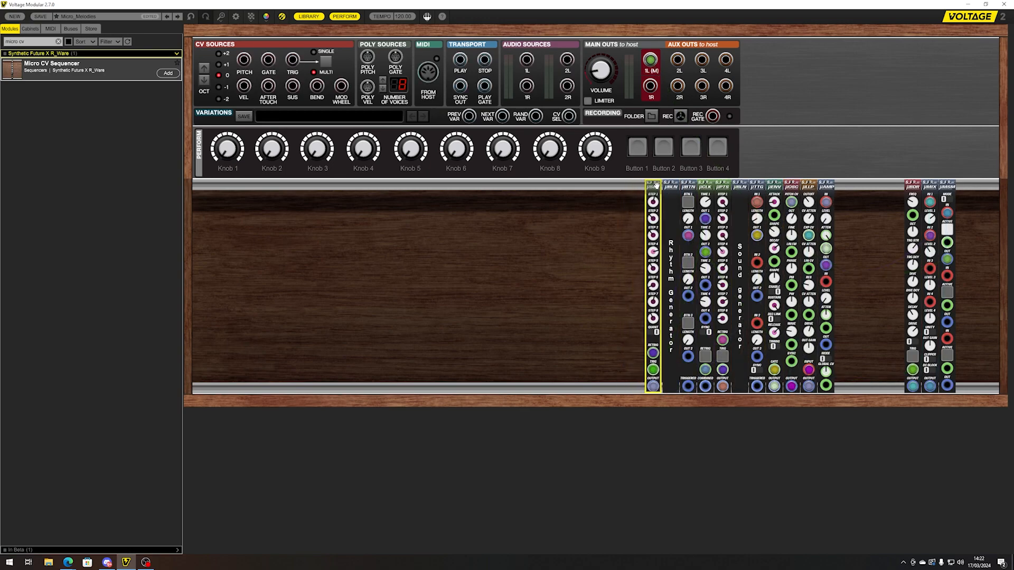
Step: Unmute the first signal mute channel and tune the CV sequencer's early step pitches
left_click(947, 228)
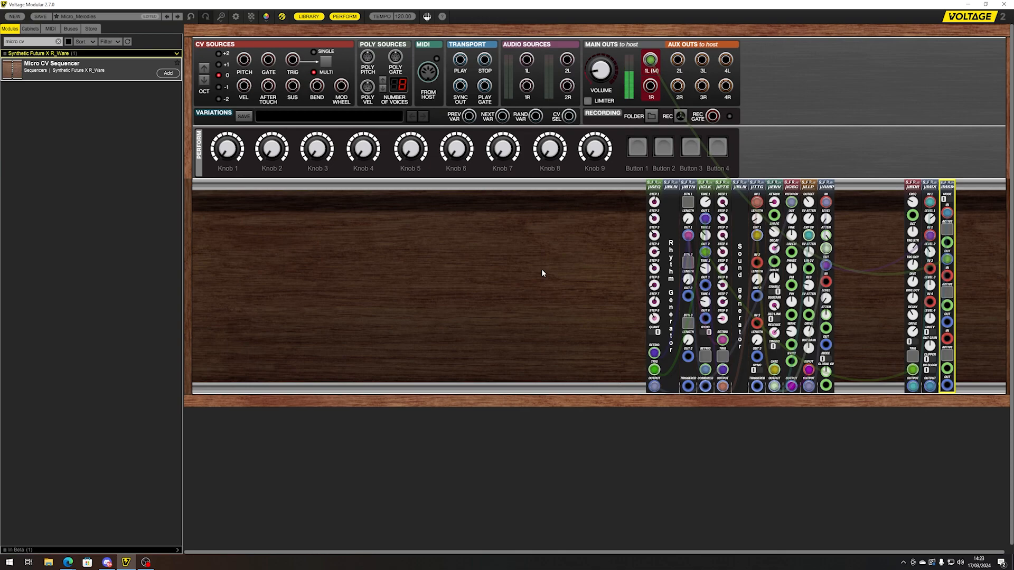
left_click(654, 237)
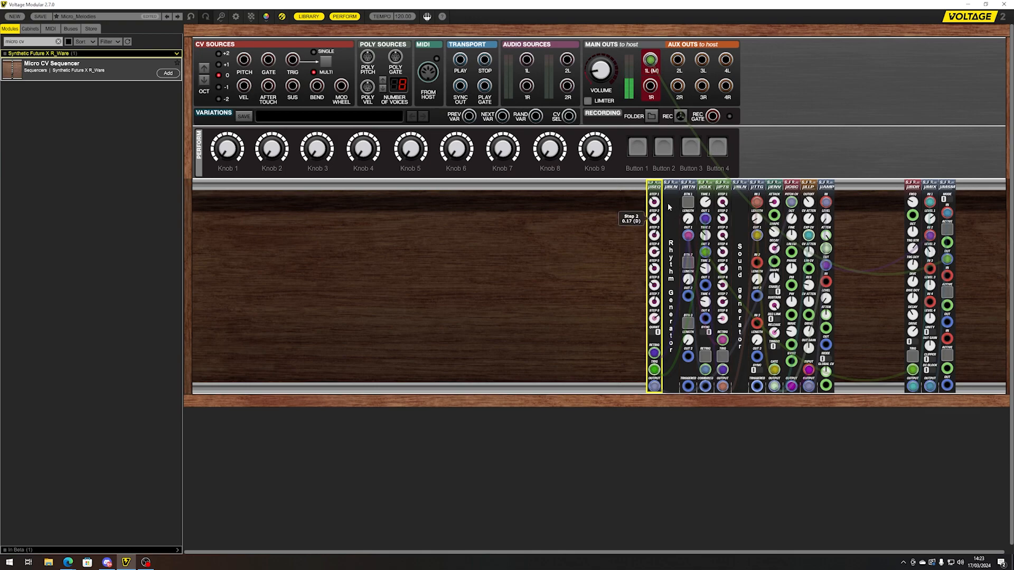
mouse_move(652, 239)
mouse_move(650, 219)
Step: Replace the clock cable at the CV sequencer's trigger input with the trigger signal that feeds the synth's trigger-to-gate module
left_click_drag(654, 370, 705, 220)
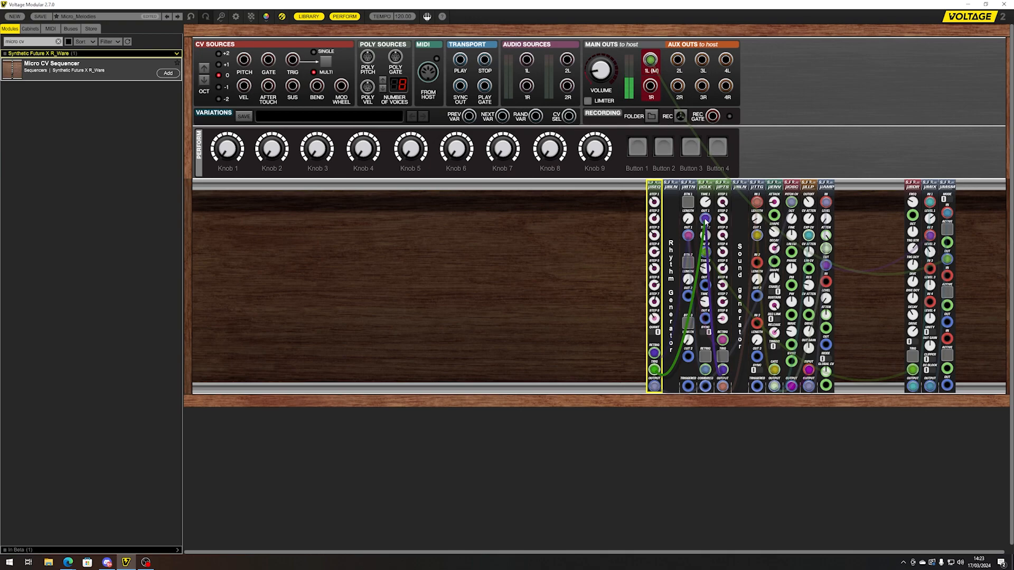
left_click_drag(704, 221, 547, 299)
left_click_drag(653, 371, 623, 385)
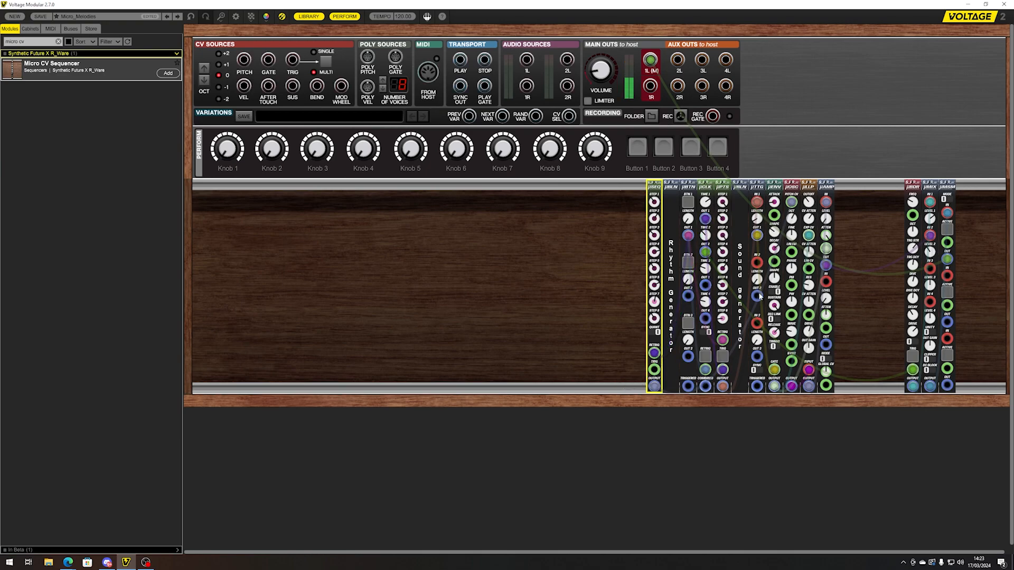
left_click(725, 323)
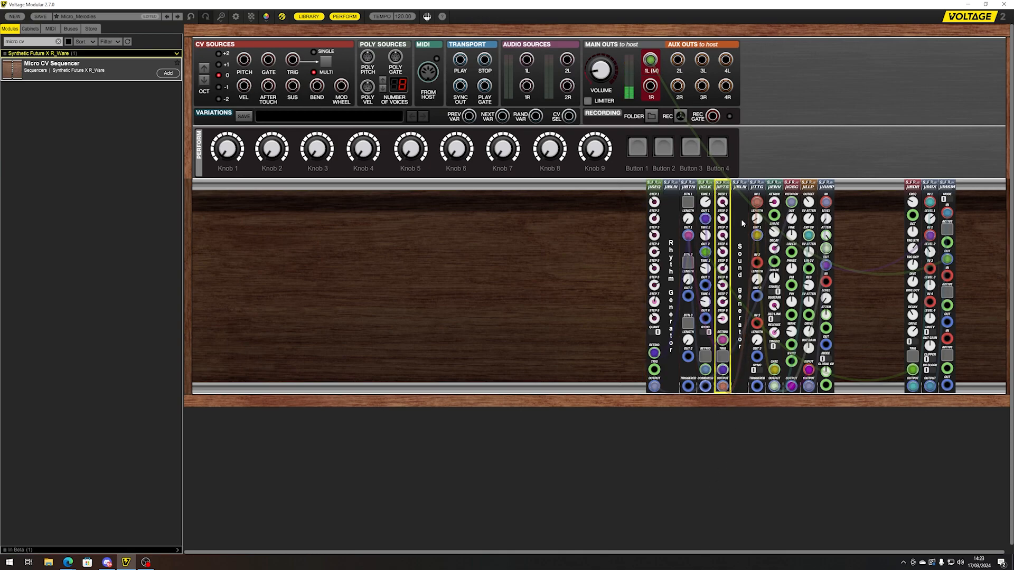
left_click_drag(757, 201, 654, 385)
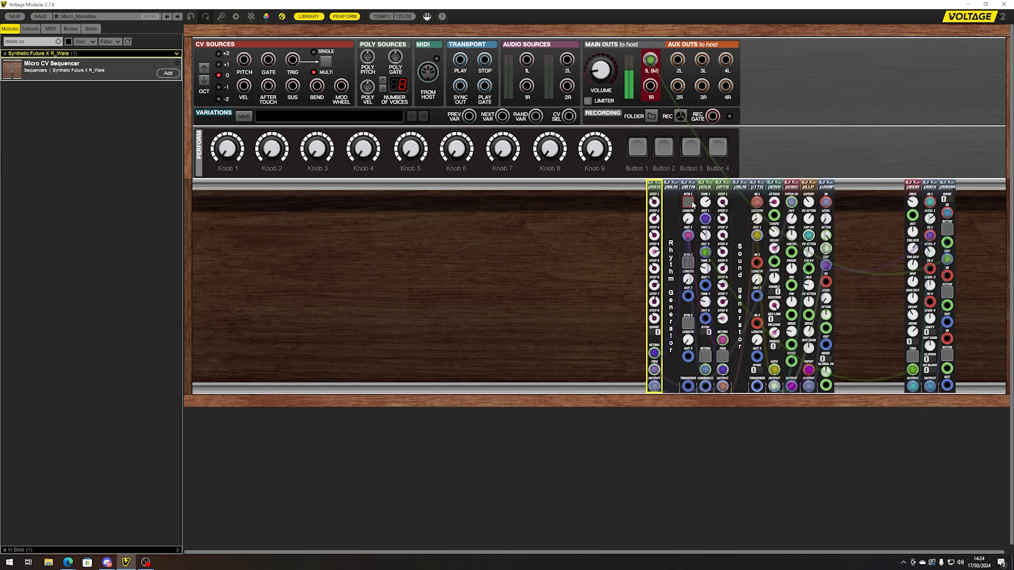
left_click(539, 303)
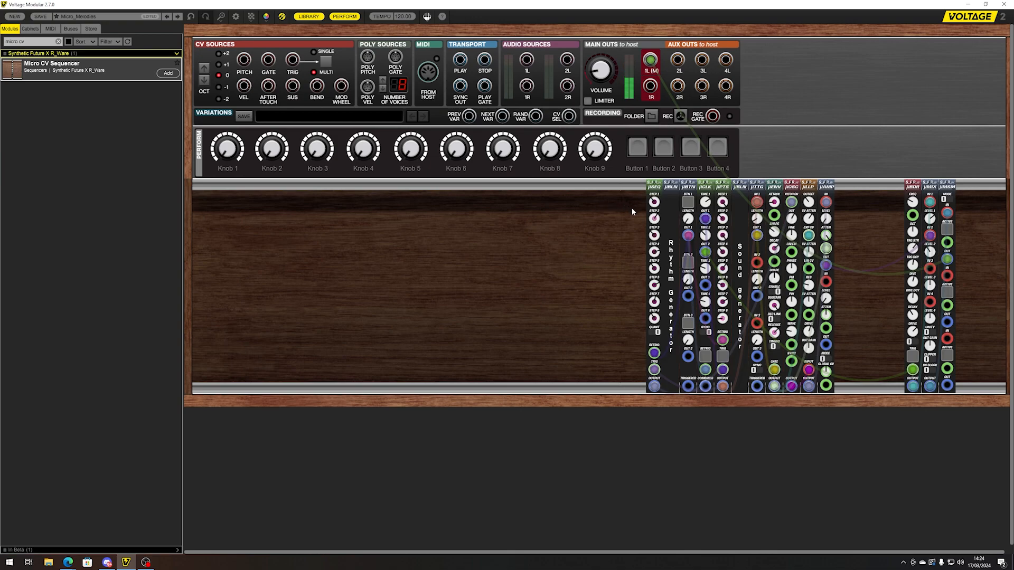
Step: Adjust the pitches of the CV sequencer's steps while the patch plays, and mute the first signal mute channel
left_click(656, 238)
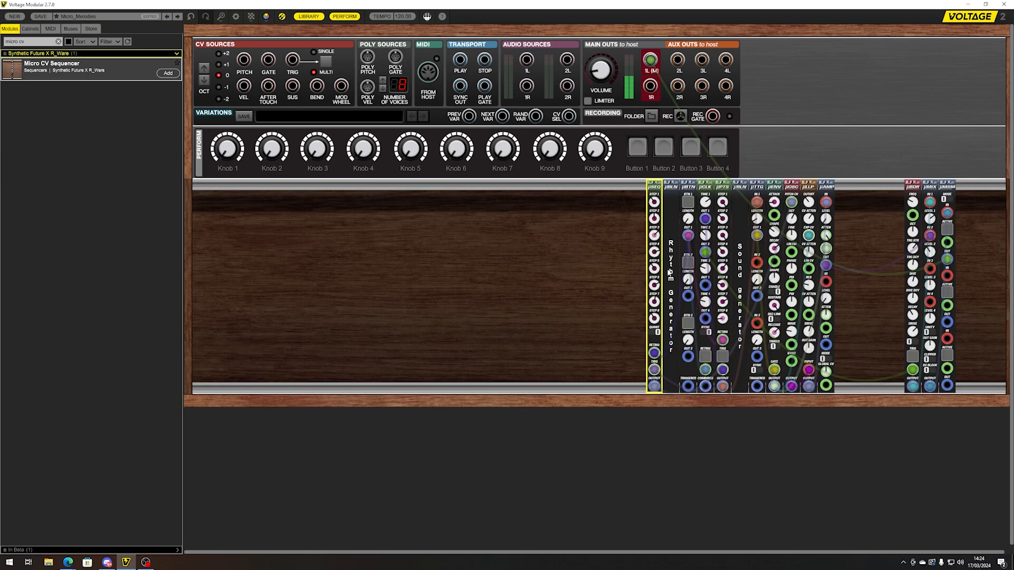
left_click_drag(654, 321, 672, 271)
mouse_move(659, 203)
left_click(517, 246)
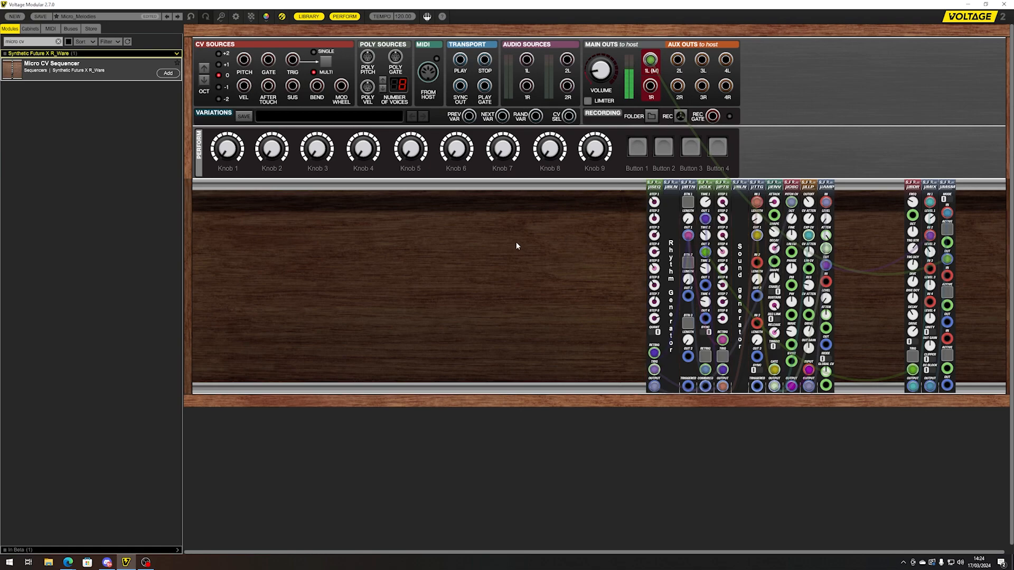
left_click(949, 211)
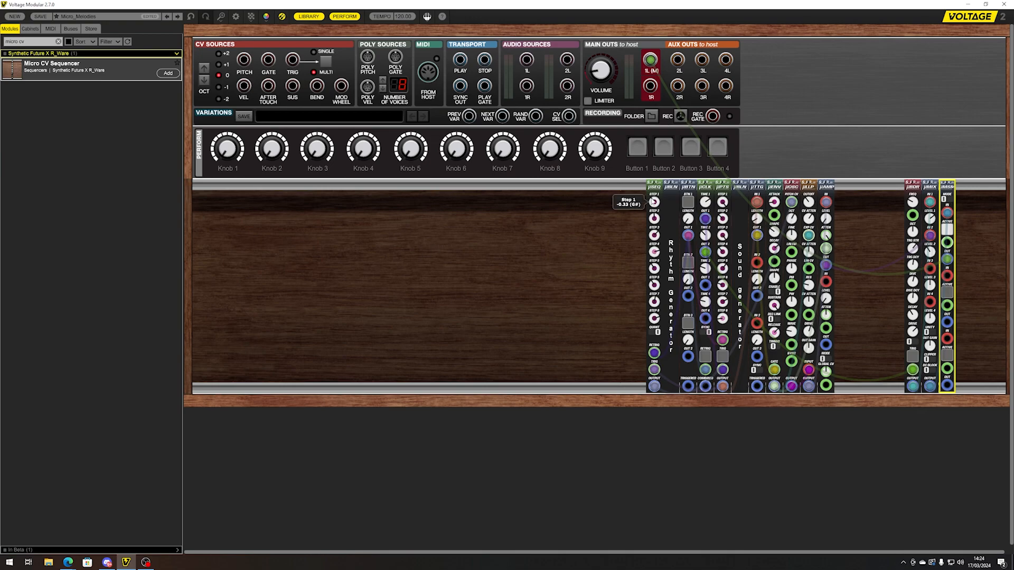
mouse_move(655, 219)
mouse_move(653, 269)
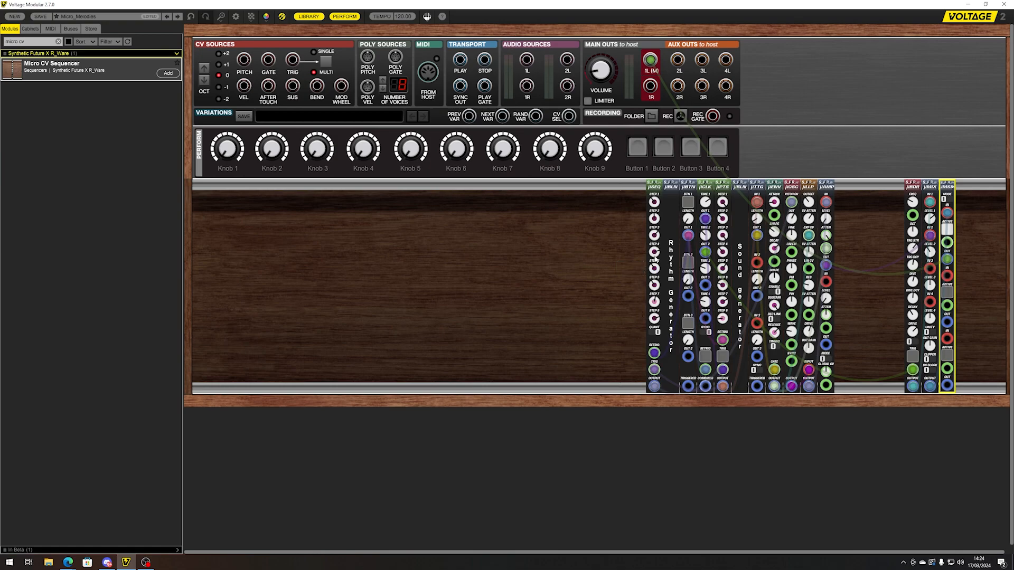
Step: Find the Micro Quantizer in the module library and insert it between the CV sequencer and the Rhythm Generator panel
left_click(25, 42)
left_click(26, 43)
key("BackSpace")
key("BackSpace")
type("qwu")
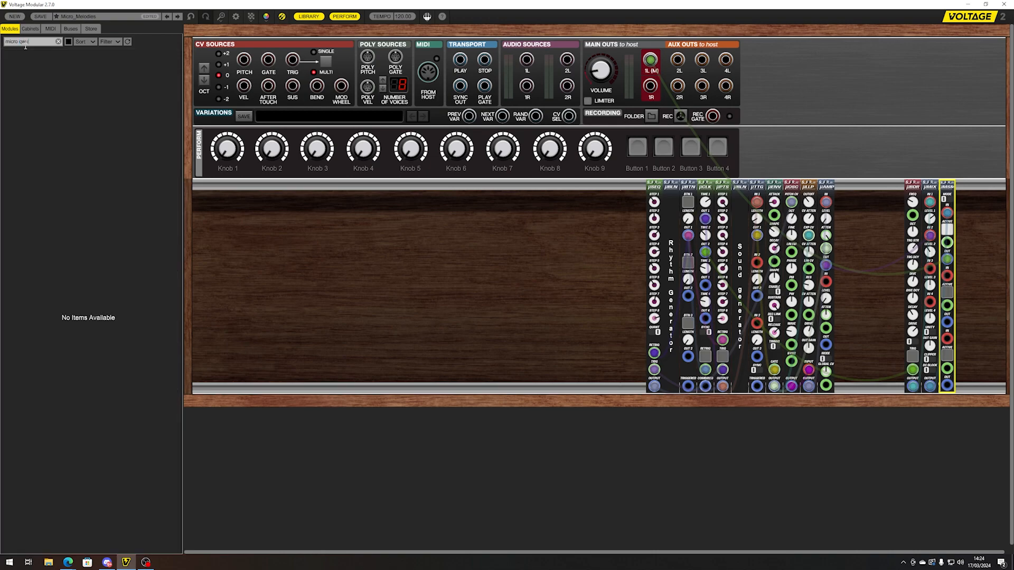
key("BackSpace")
key("BackSpace")
type("uan")
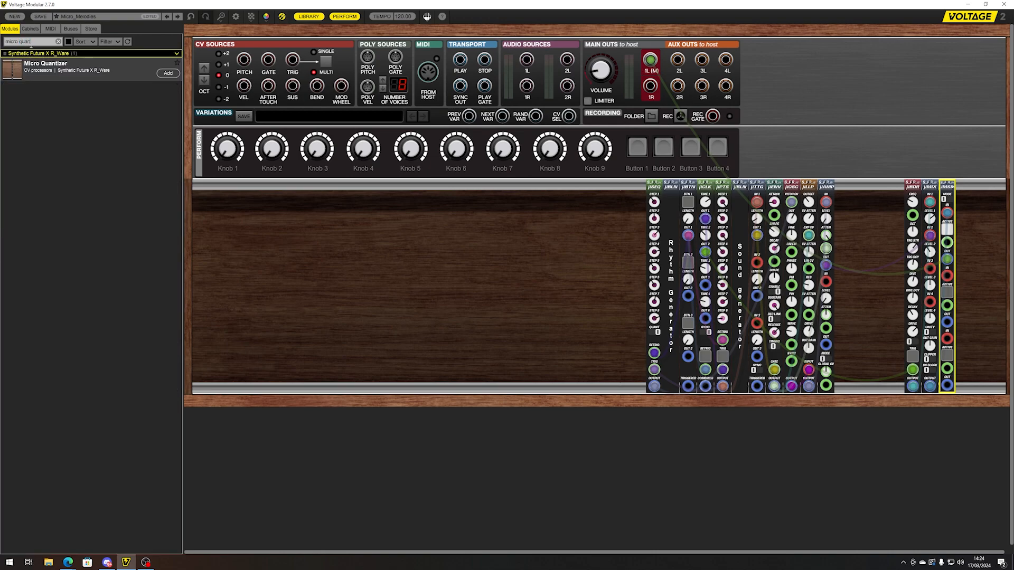
left_click_drag(37, 68, 674, 285)
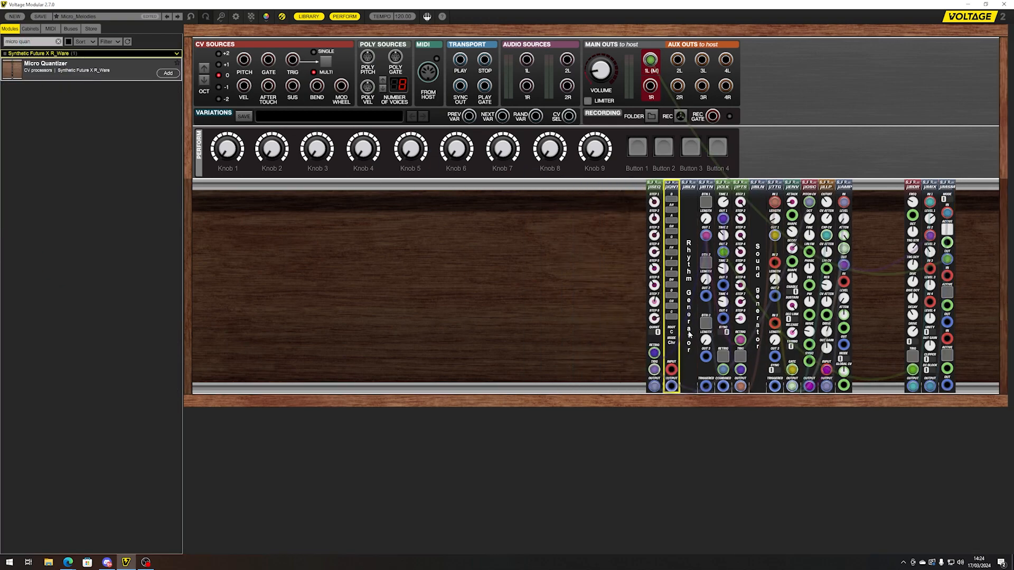
Step: Route the CV sequencer through the quantizer to the oscillator's pitch input and set the quantizer to root G, mode Dor
mouse_move(809, 203)
left_mouse_down()
mouse_move(691, 386)
mouse_move(671, 369)
mouse_move(708, 369)
mouse_move(809, 206)
left_mouse_up()
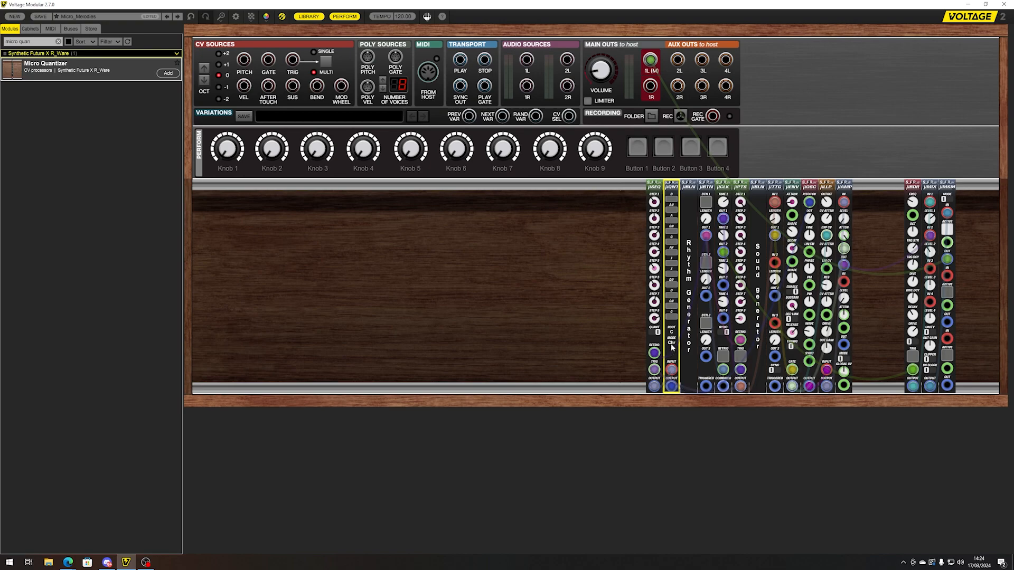
left_click_drag(672, 333, 683, 244)
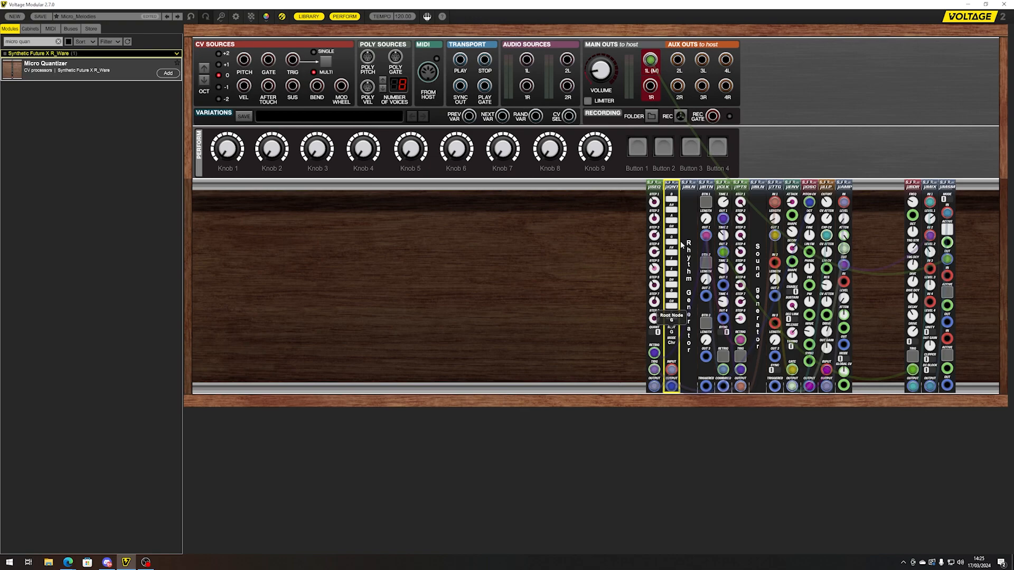
left_click_drag(672, 343, 687, 319)
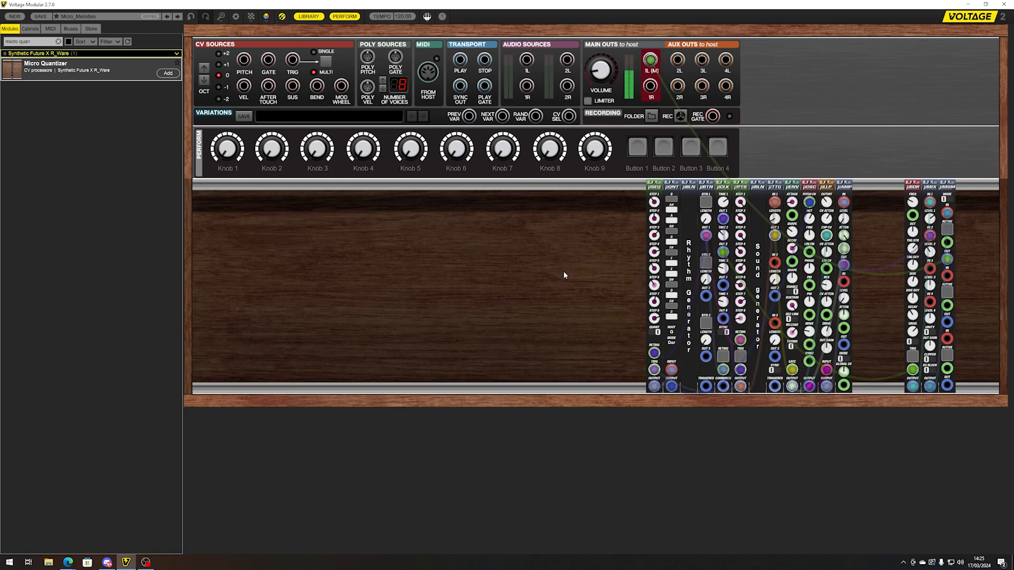
Step: Adjust a middle step of the CV sequencer and mute the first signal mute channel again
left_click(650, 260)
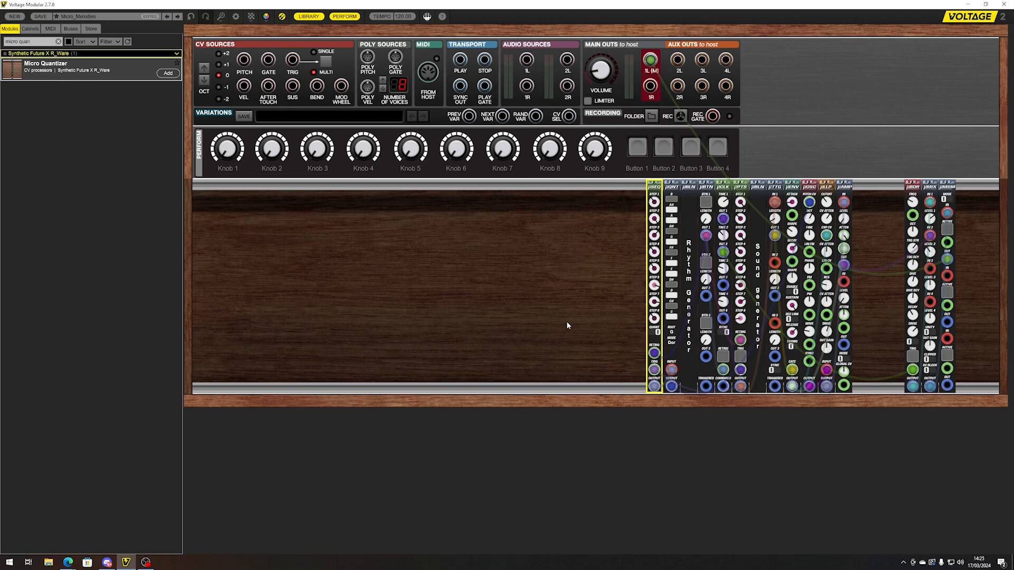
left_click(948, 228)
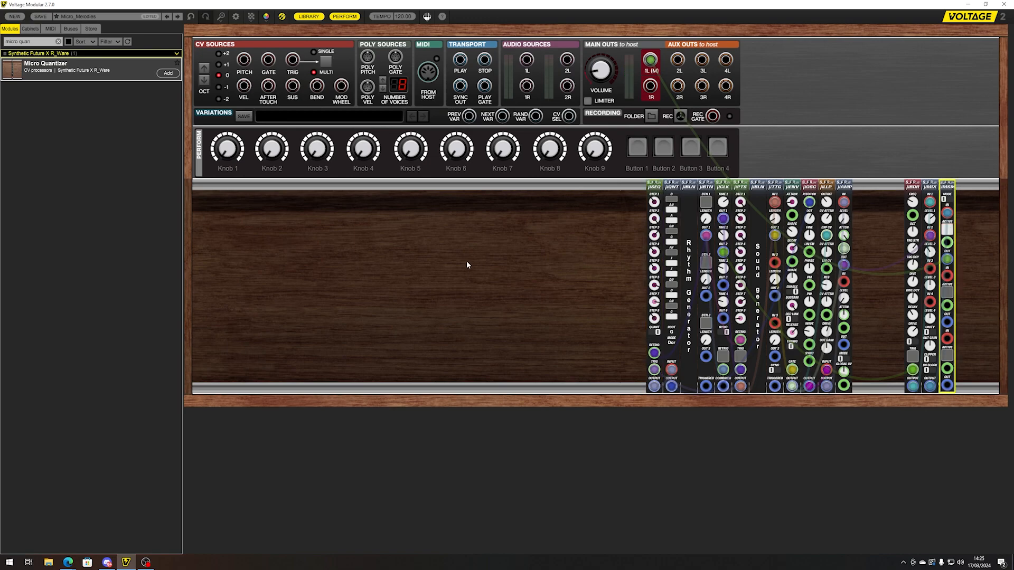
left_click(660, 202)
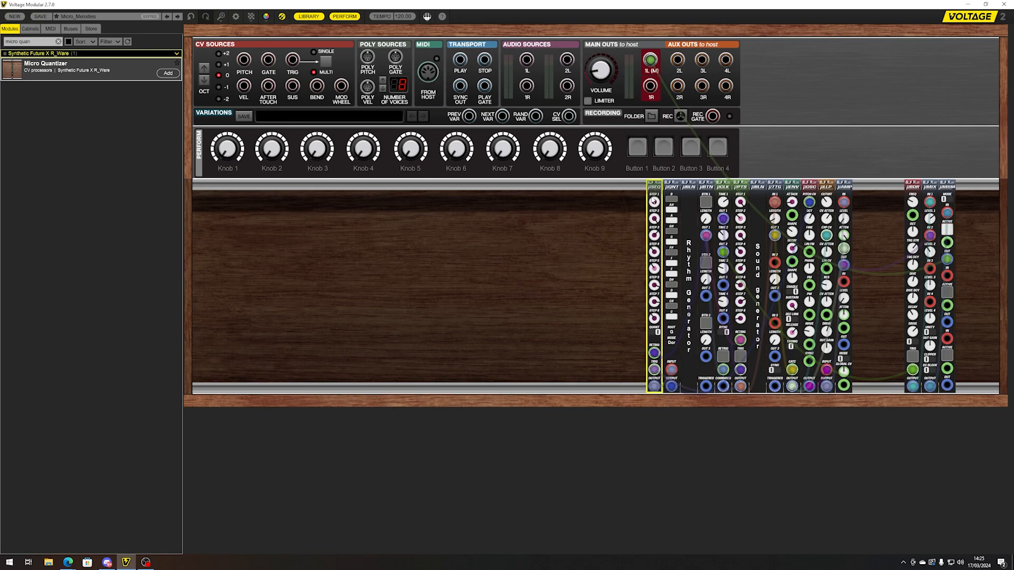
left_click(740, 186)
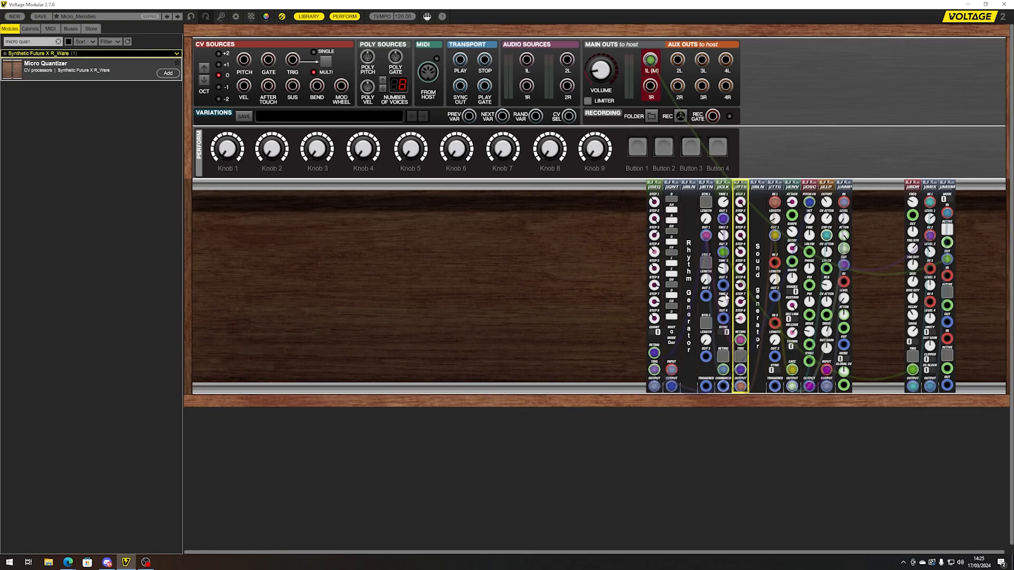
left_click(654, 186)
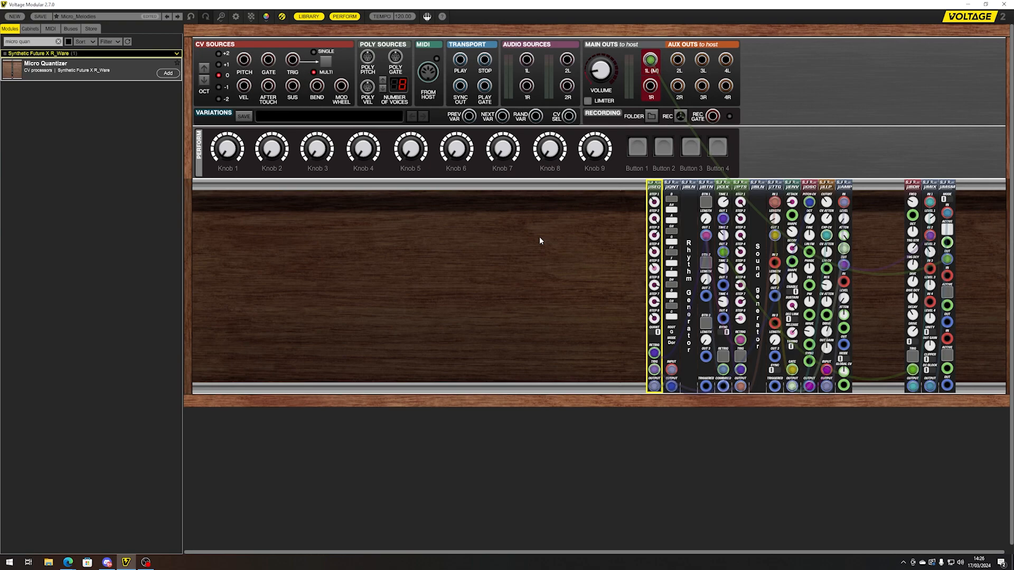
left_click(740, 184)
left_click(582, 253)
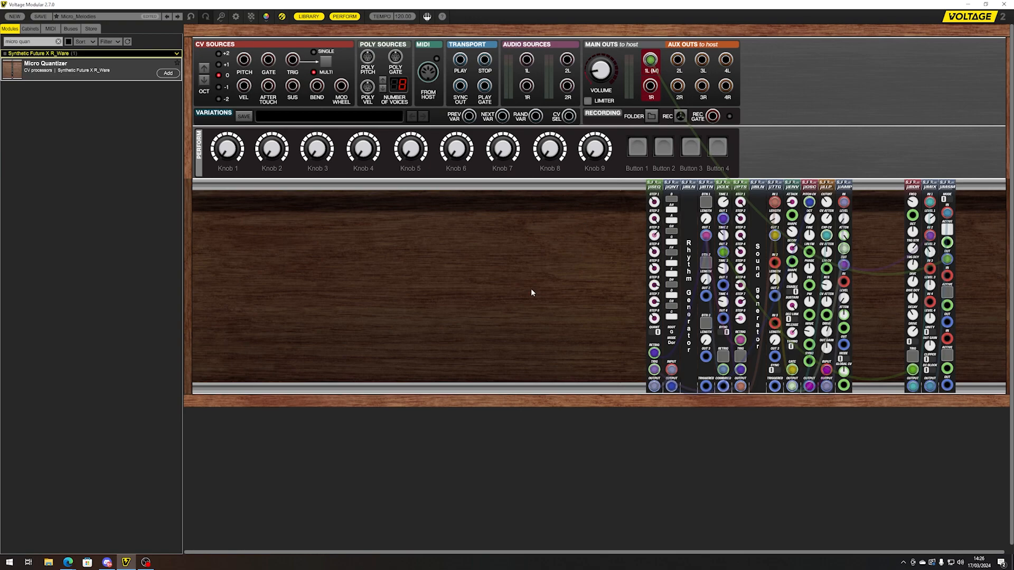
left_click(653, 185)
left_click(506, 267)
Step: Replace the CV sequencer with a Micro Scale Degree Sequencer from the library and delete the quantizer
left_click(653, 185)
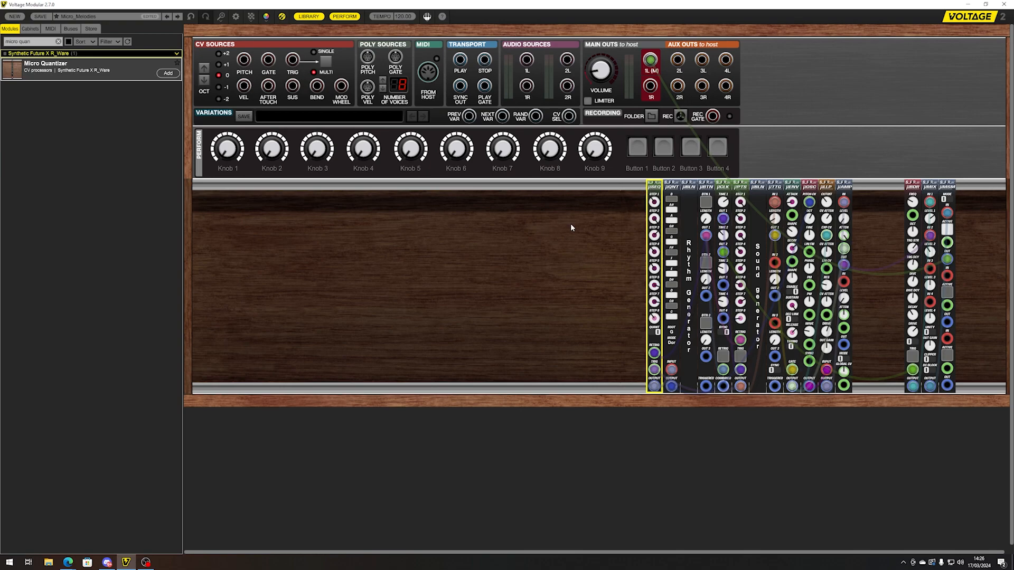
double_click(25, 41)
key("BackSpace")
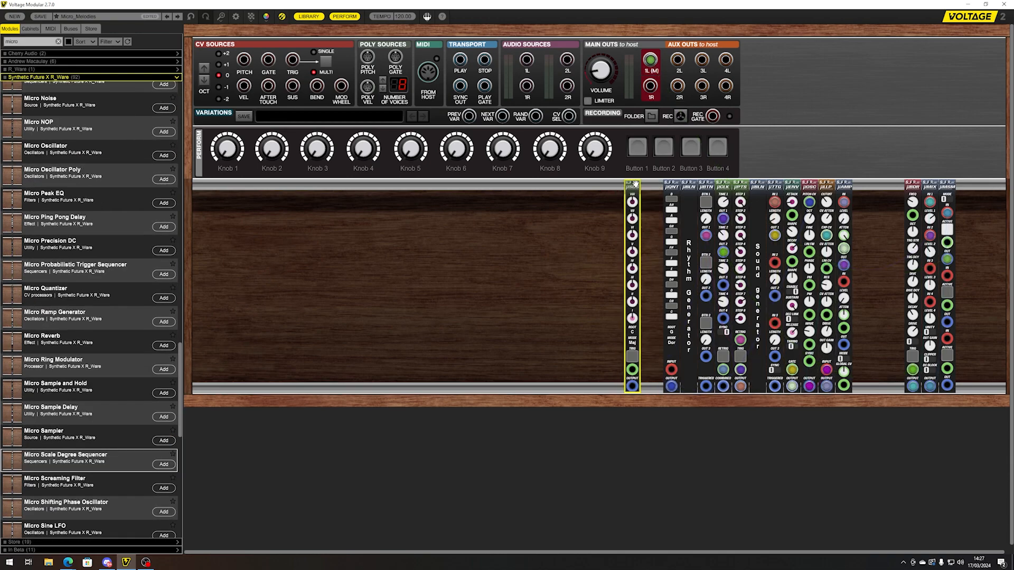
left_click_drag(633, 183, 646, 184)
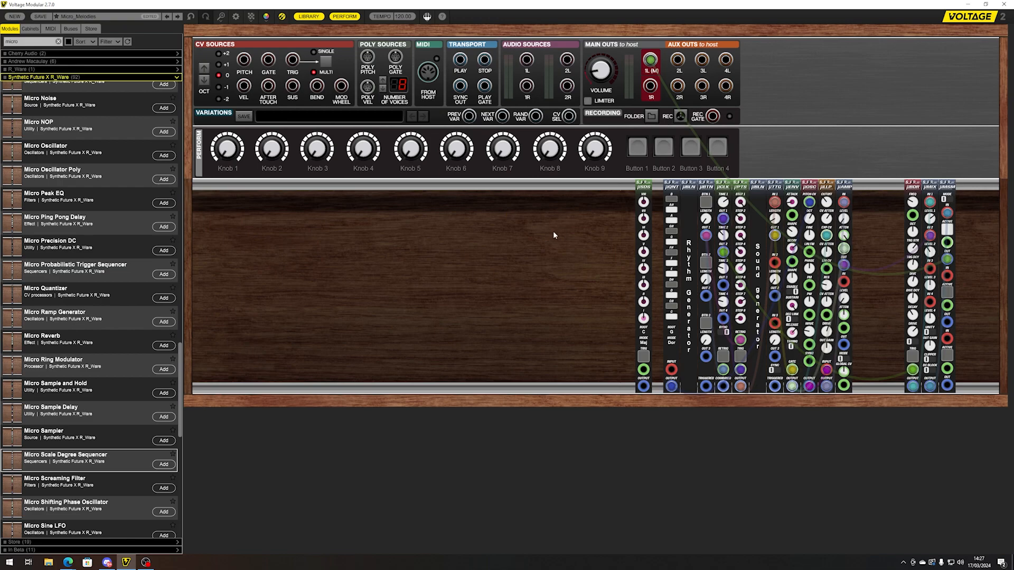
left_click(667, 198)
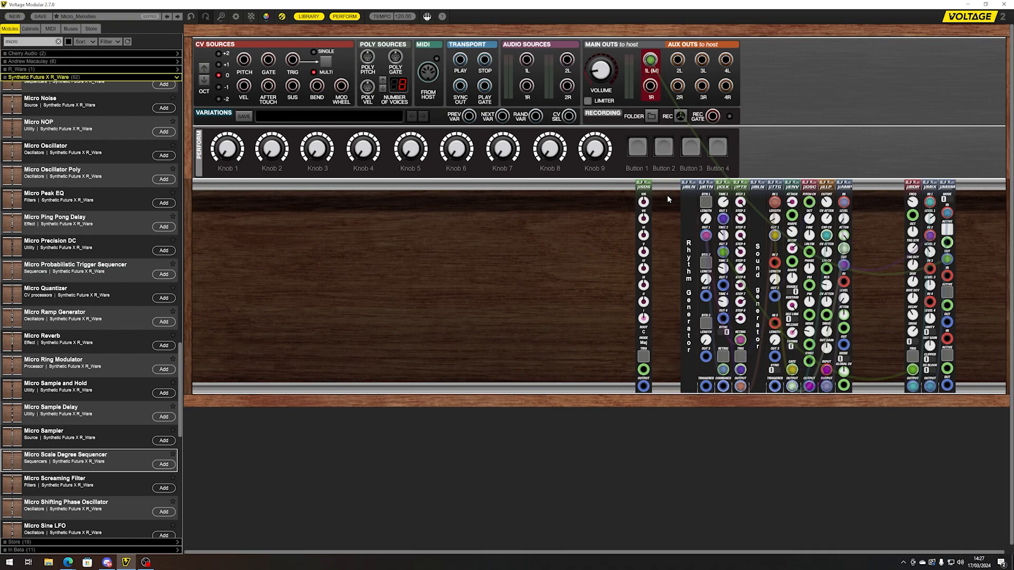
Step: Move the scale degree sequencer against the Rhythm Generator panel and patch it between the trigger sequencer's output and the oscillator's pitch input
key("Delete")
left_click_drag(645, 183, 673, 184)
left_click(625, 246)
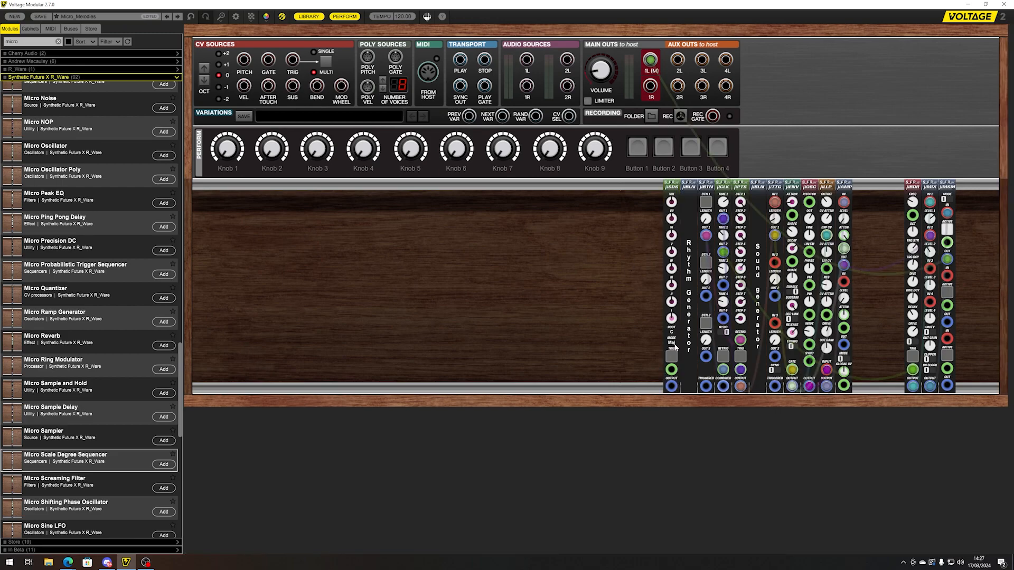
left_click_drag(671, 369, 740, 387)
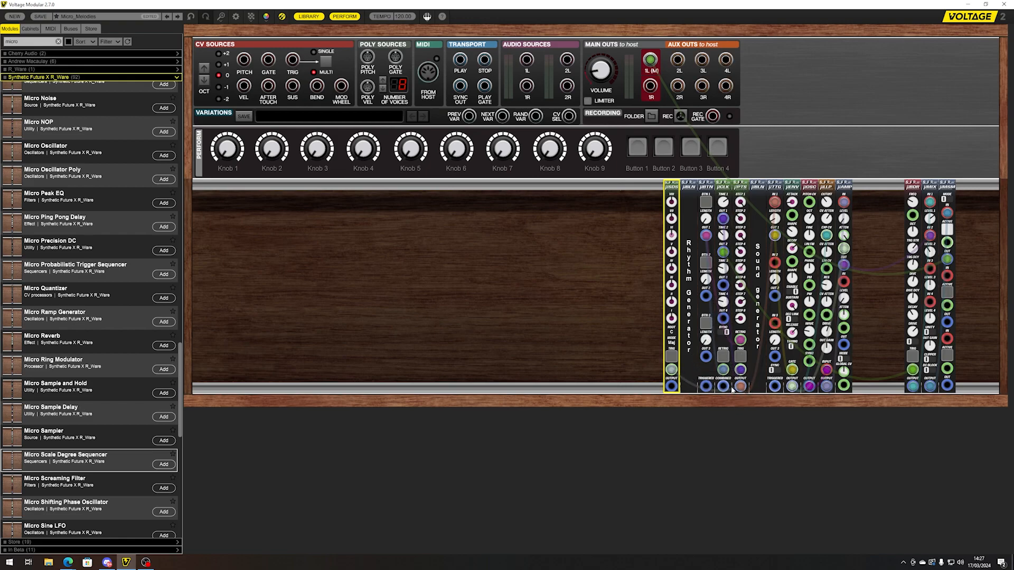
left_click(707, 204)
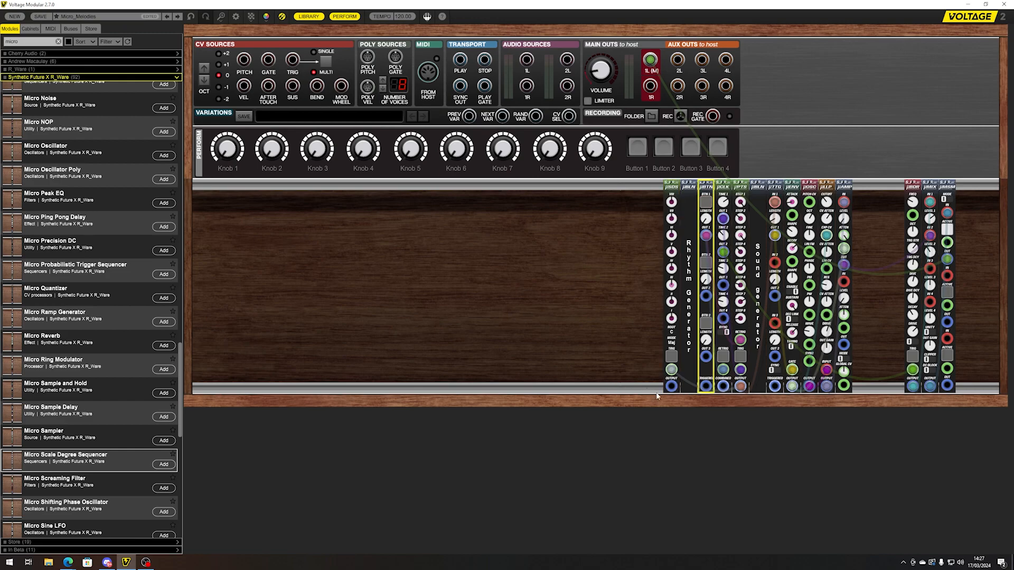
left_click_drag(671, 386, 809, 202)
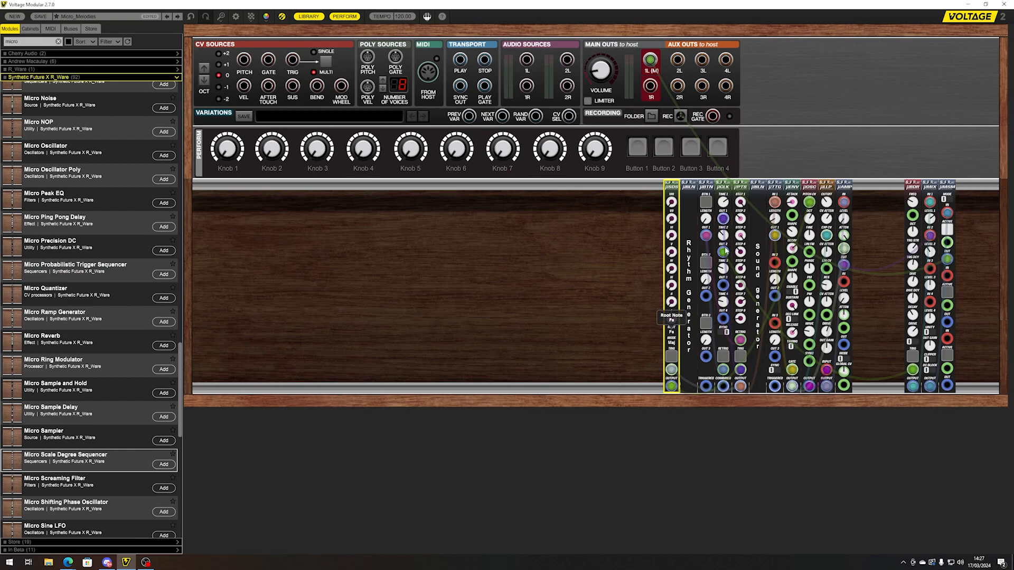
Step: Set the scale degree sequencer to root G and mode Dor, then unmute and remute the first signal mute channel
left_click(671, 342)
left_click(953, 227)
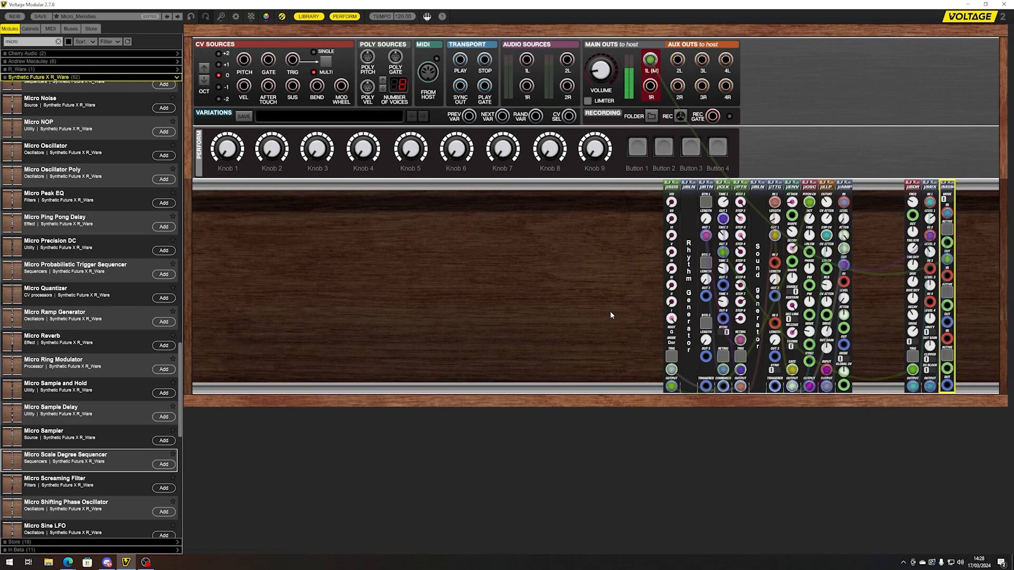
left_click(947, 230)
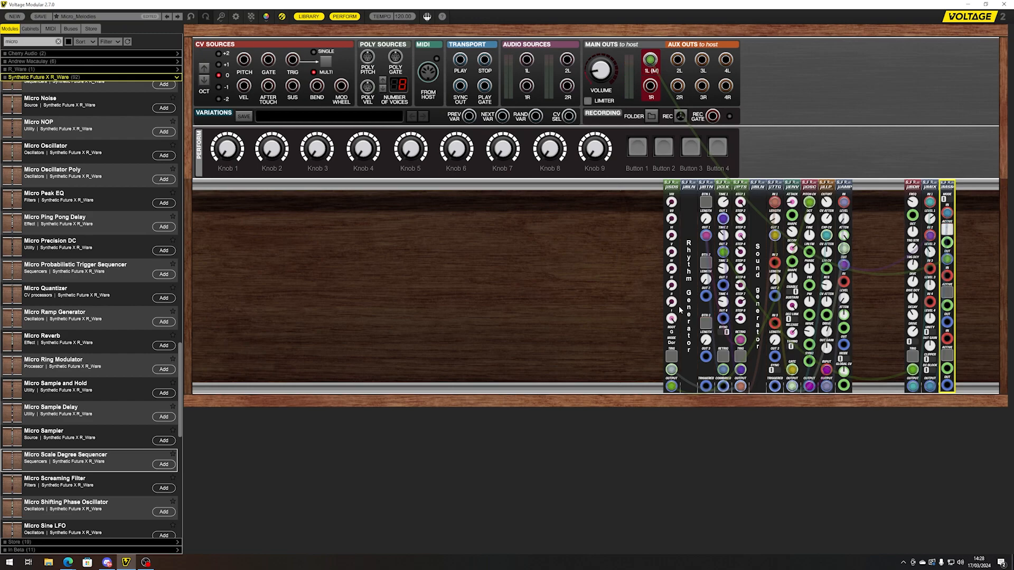
Step: Adjust the scale degree sequencer's degree probabilities, including III Mediant and VI Submediant, and unmute the first signal mute channel
left_click(669, 290)
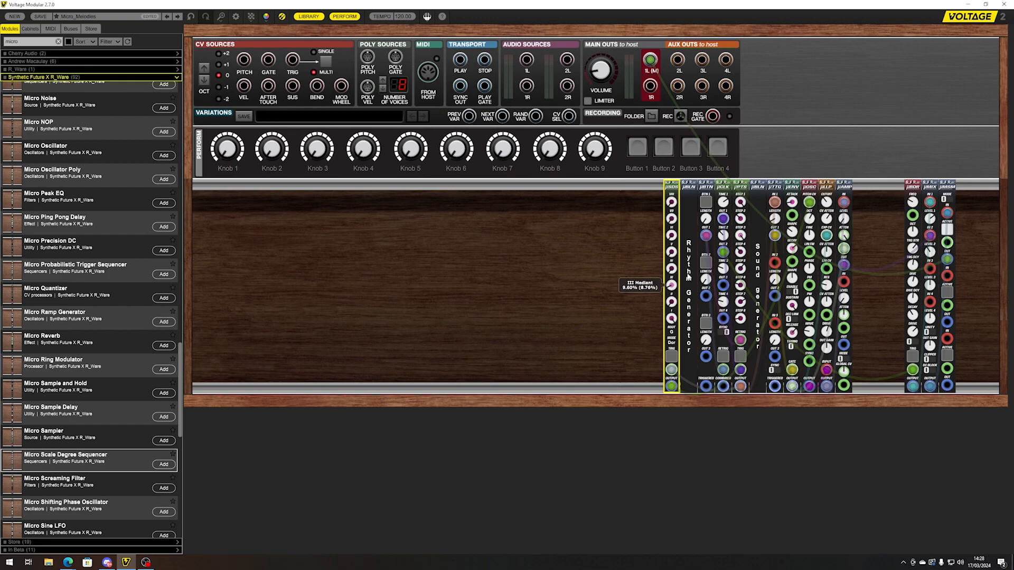
left_click_drag(696, 269, 708, 265)
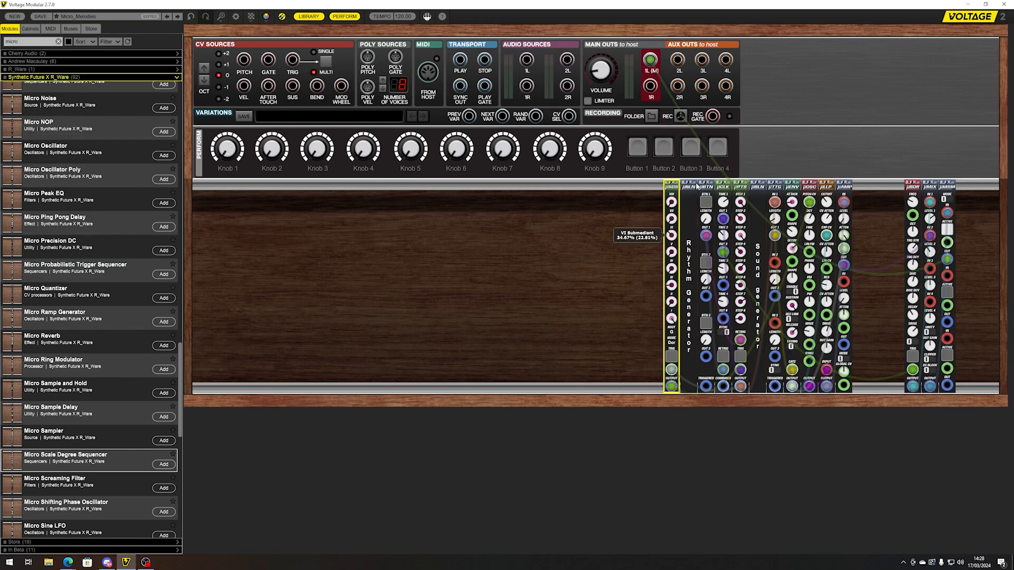
left_click_drag(696, 190, 728, 132)
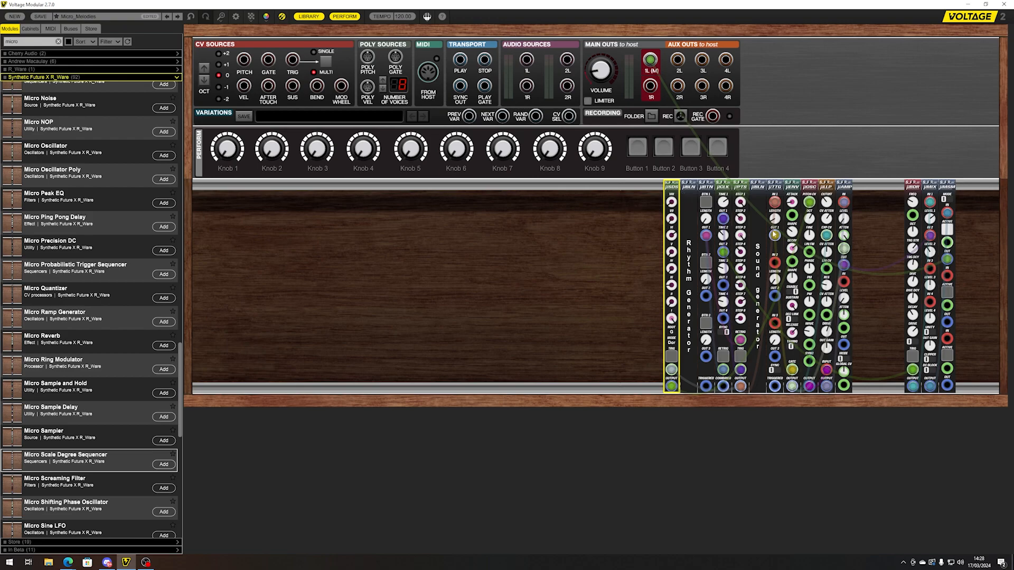
left_click(946, 233)
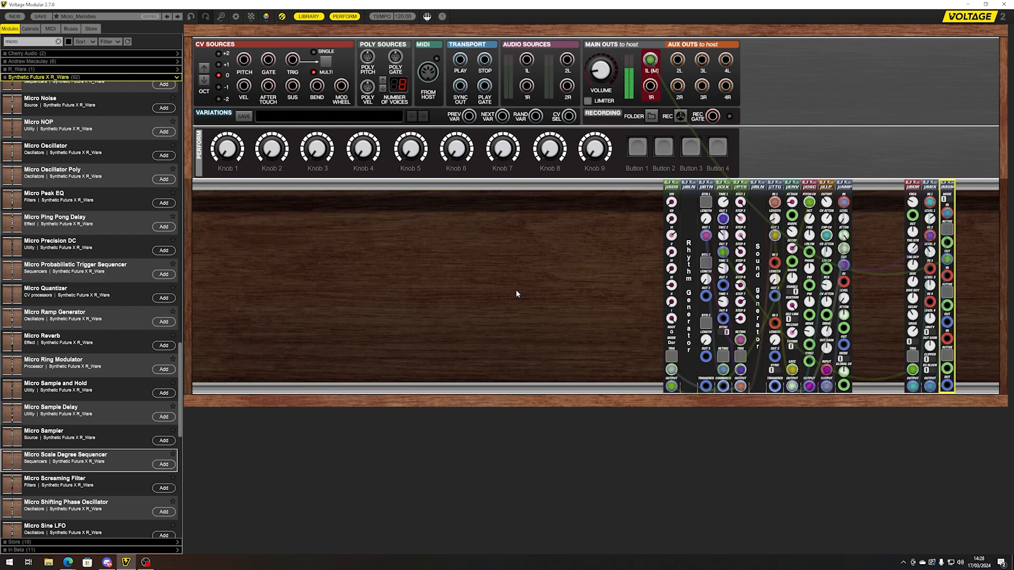
left_click(532, 306)
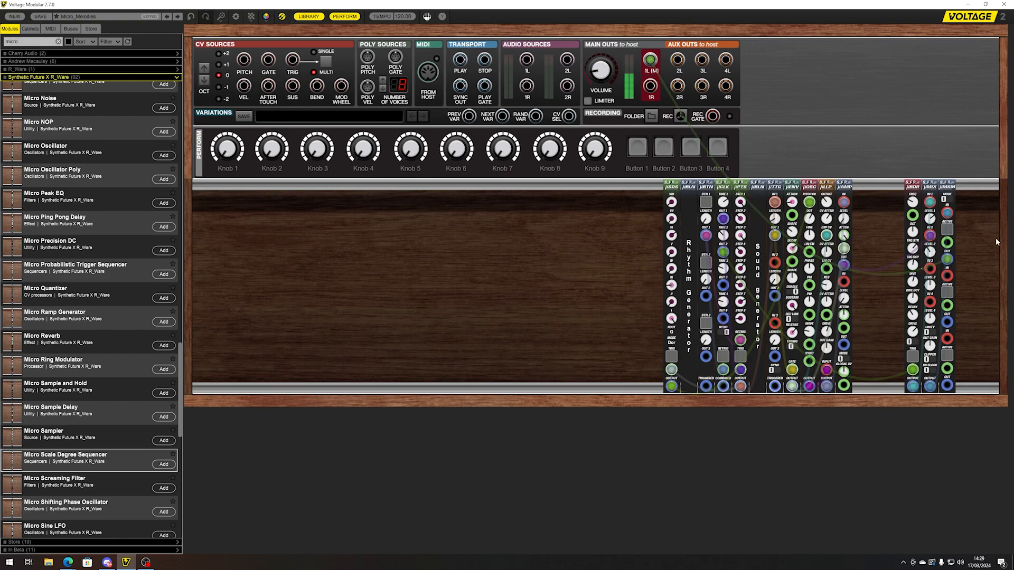
Step: Shift all the modules together toward the middle of the rack and close the gap before the mixing modules
key("ctrl+a")
left_click_drag(671, 185, 593, 186)
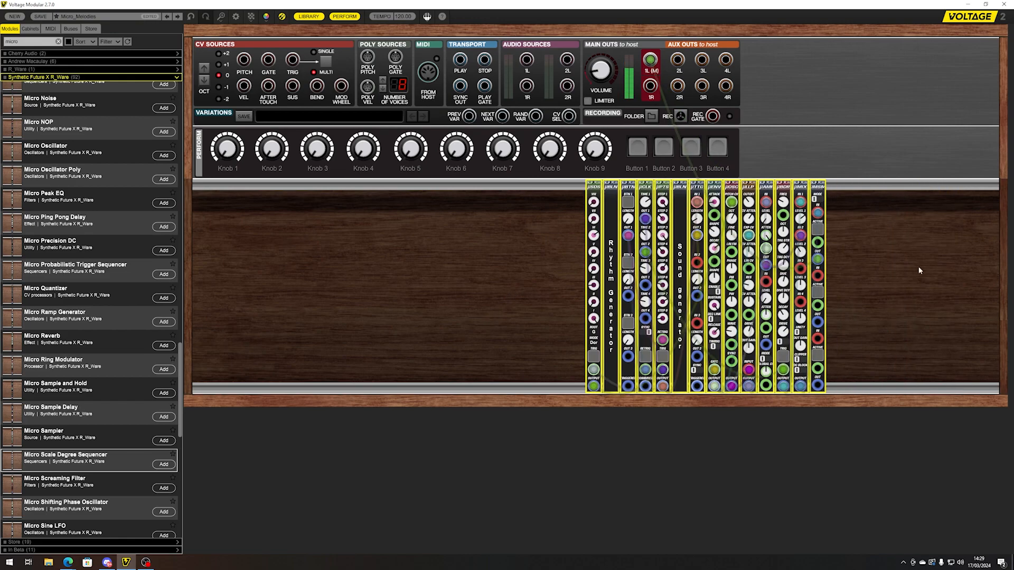
left_click(859, 216)
left_click_drag(863, 194, 708, 188)
left_click(877, 249)
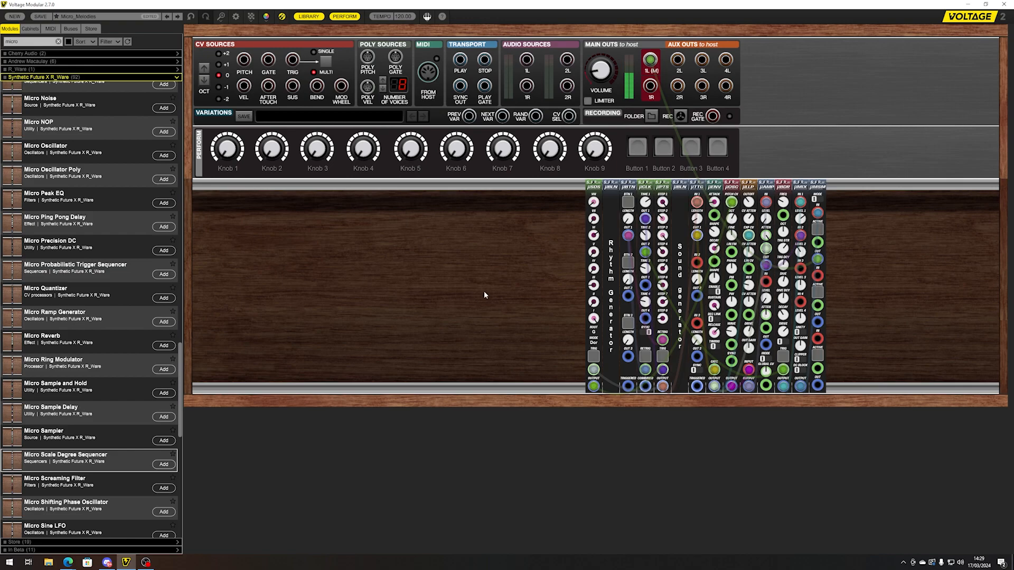
Step: Duplicate the Rhythm Generator label panel in front of the scale degree sequencer and relabel the copy "Pitch Generator"
left_click_drag(610, 186, 576, 186)
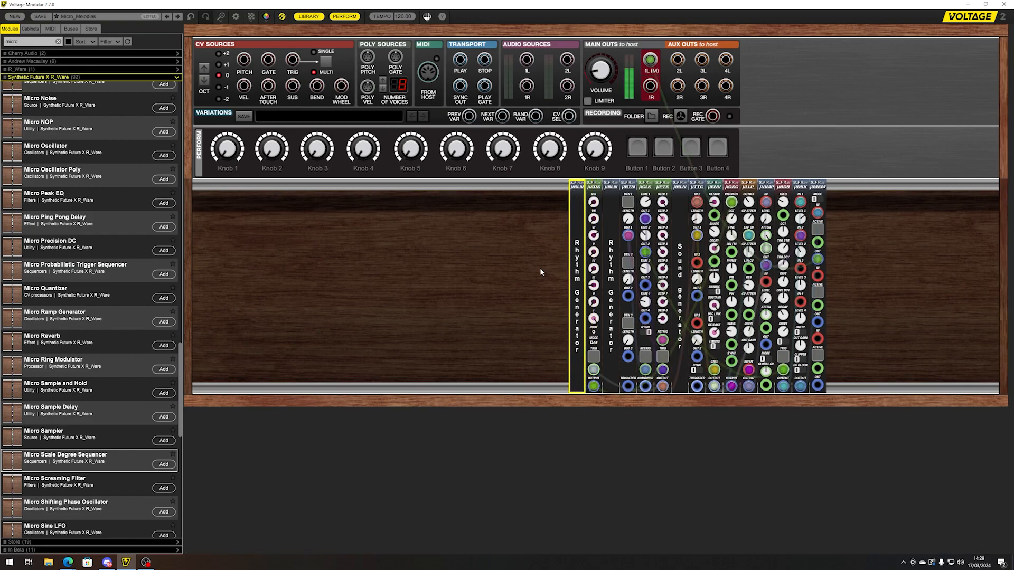
double_click(574, 271)
left_click(574, 337)
key("Delete")
key("Delete")
key("Delete")
key("Delete")
key("Delete")
type("Pitch")
key("Return")
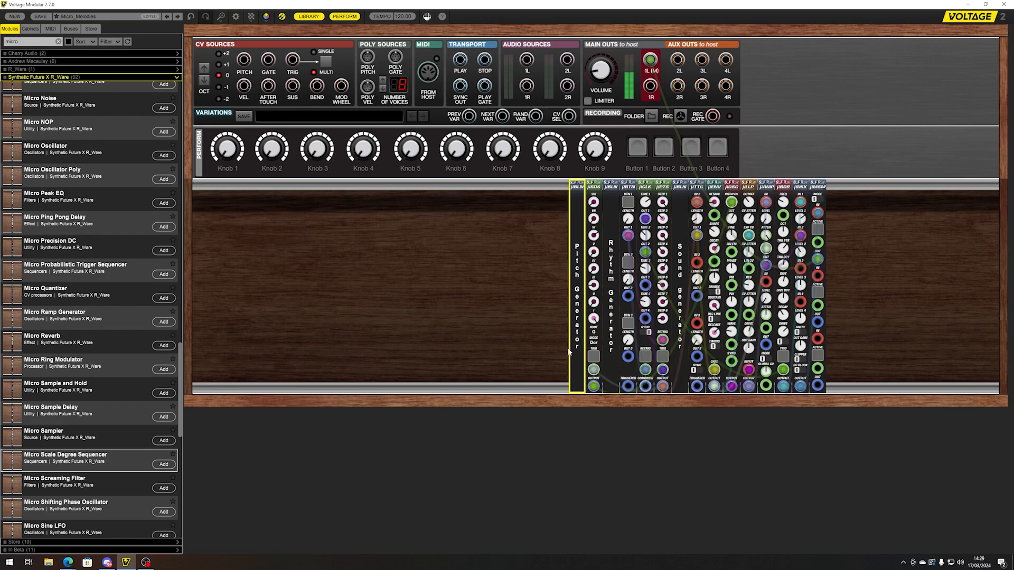
left_click(515, 315)
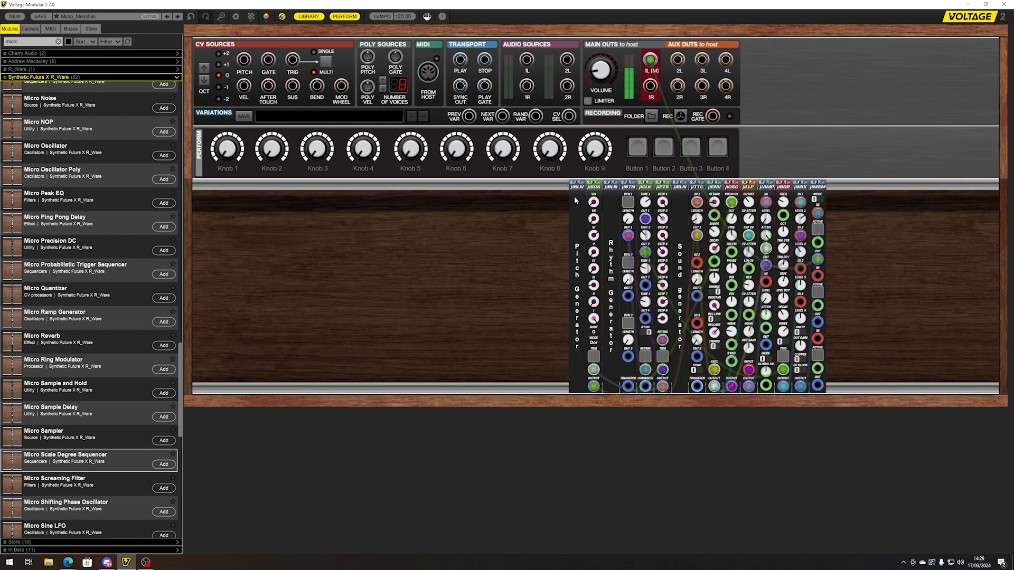
Step: Mute the first channel, place the Pitch Generator panel and its sequencer before the Sound generator panel, and shift the whole patch left
left_click(819, 228)
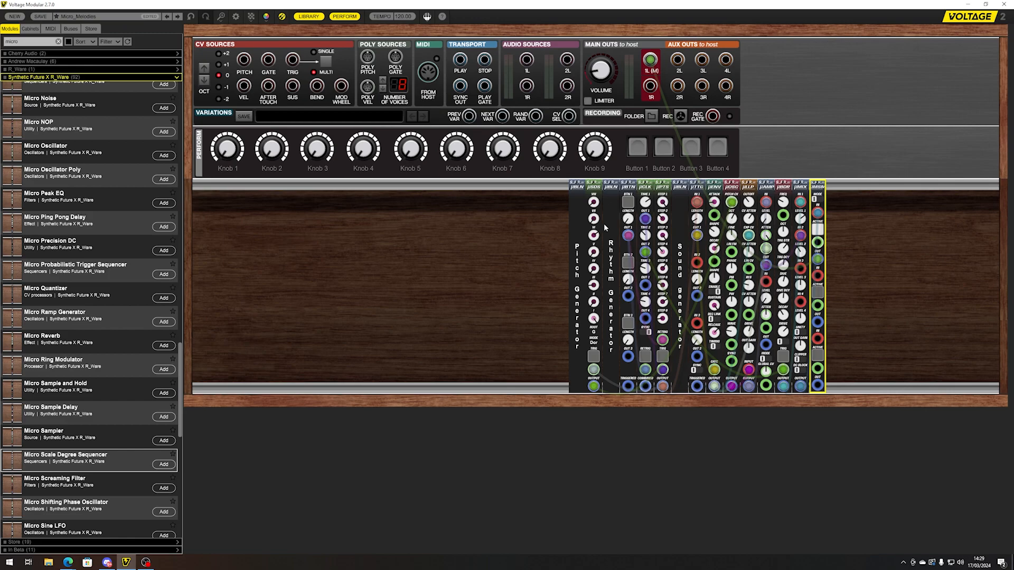
left_click_drag(593, 186, 609, 189)
mouse_move(678, 195)
left_mouse_down()
mouse_move(695, 195)
mouse_move(677, 196)
left_mouse_up()
left_click(589, 264)
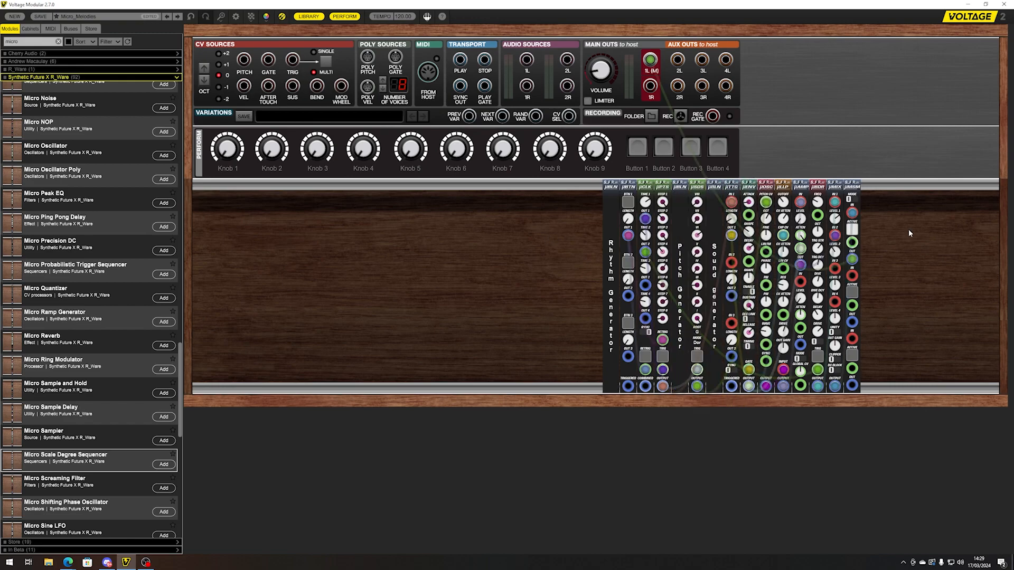
left_click_drag(947, 198, 487, 190)
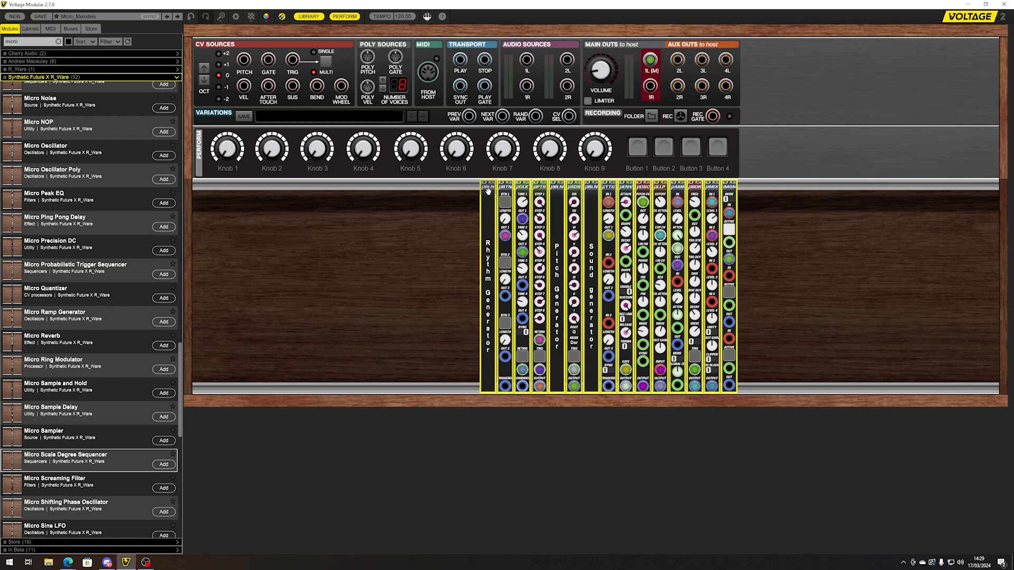
left_click(456, 224)
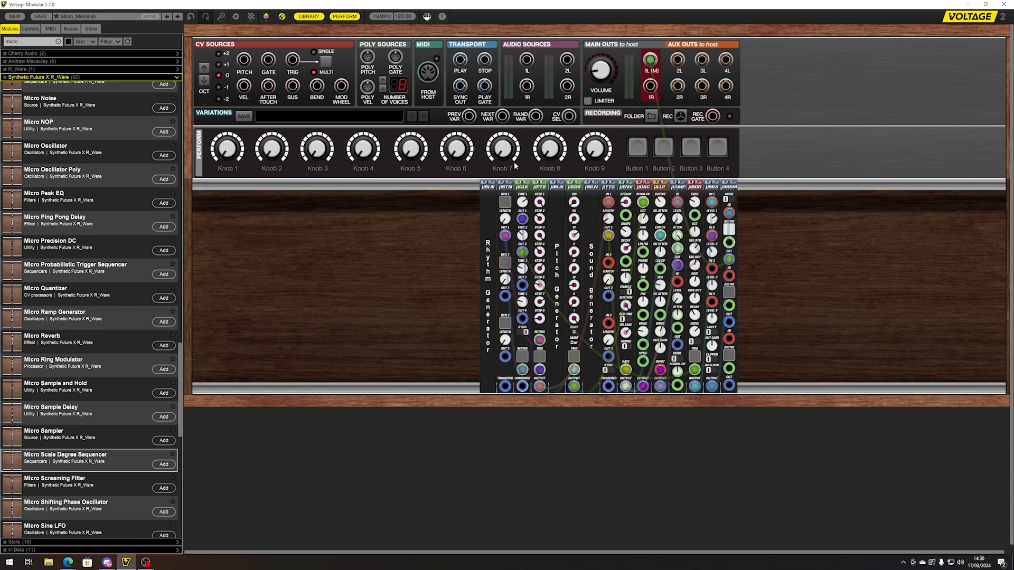
Step: Unmute the first signal mute channel and set the scale degree sequencer to root A and mode Mix
left_click(730, 231)
left_click(575, 339)
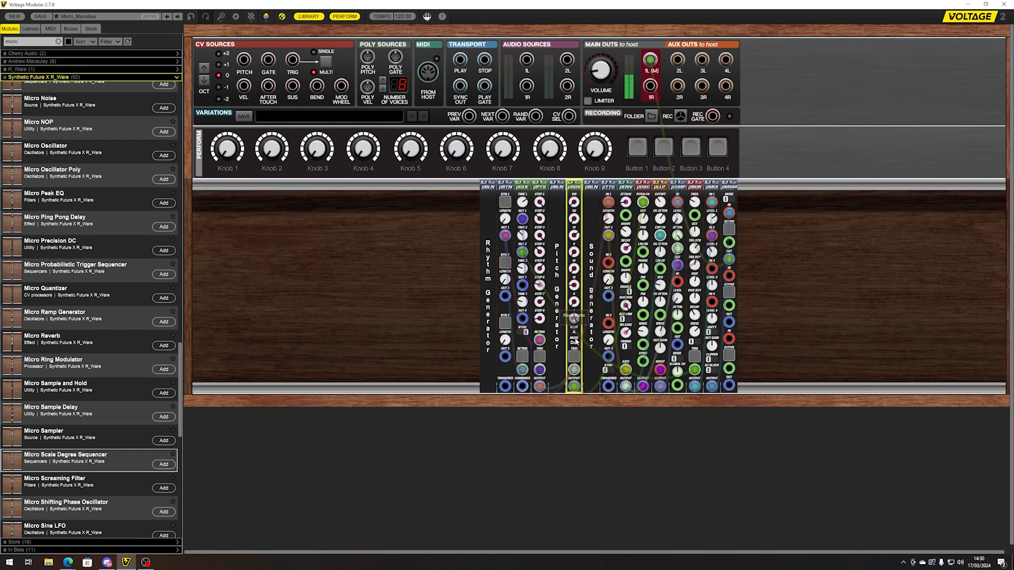
left_click_drag(574, 338, 571, 400)
left_click_drag(586, 365, 592, 417)
left_click_drag(577, 343, 576, 351)
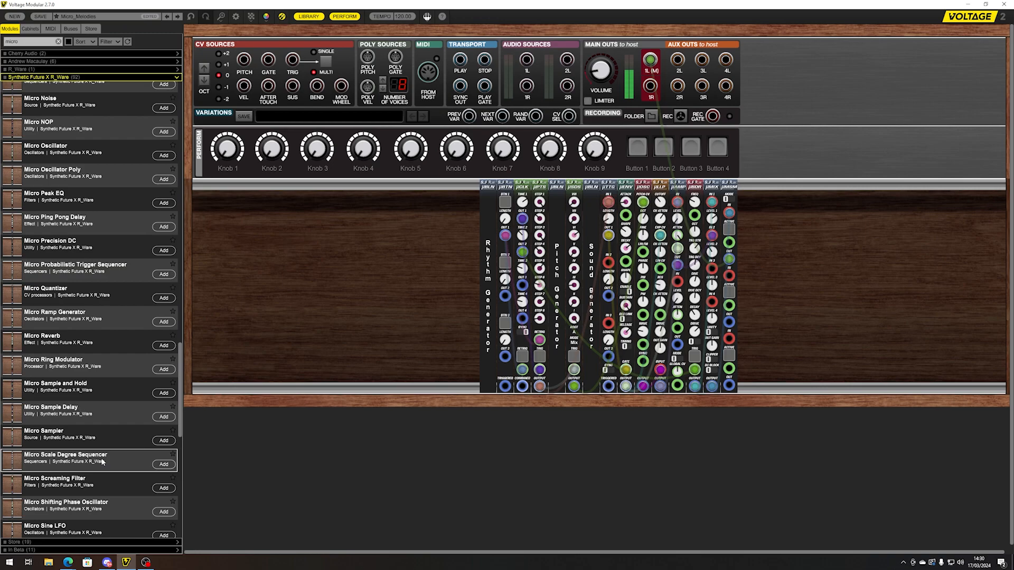
Step: Look through the full list of micro modules in the library
scroll(100, 458, "down", 1)
scroll(101, 458, "down", 5)
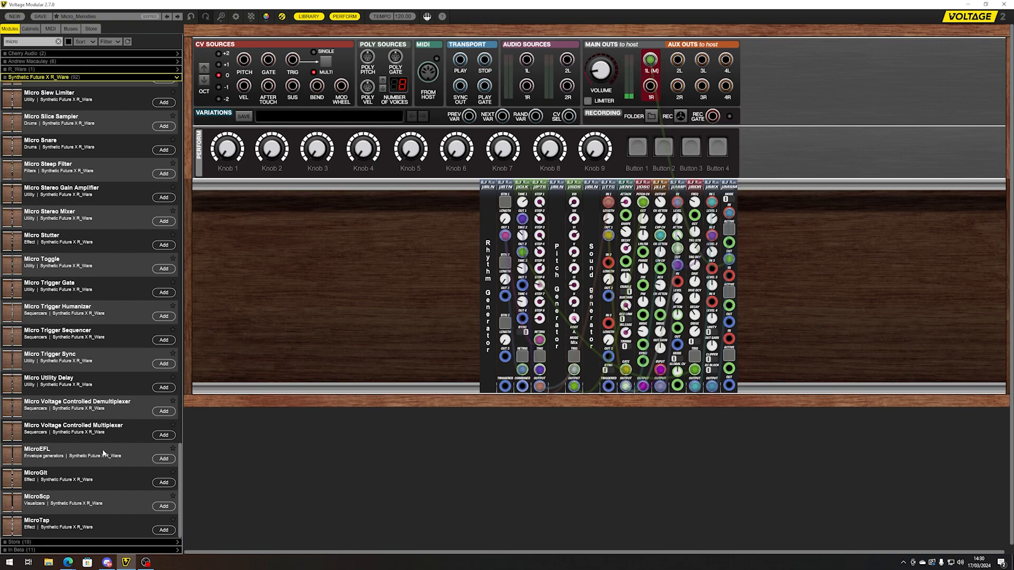
scroll(105, 448, "up", 10)
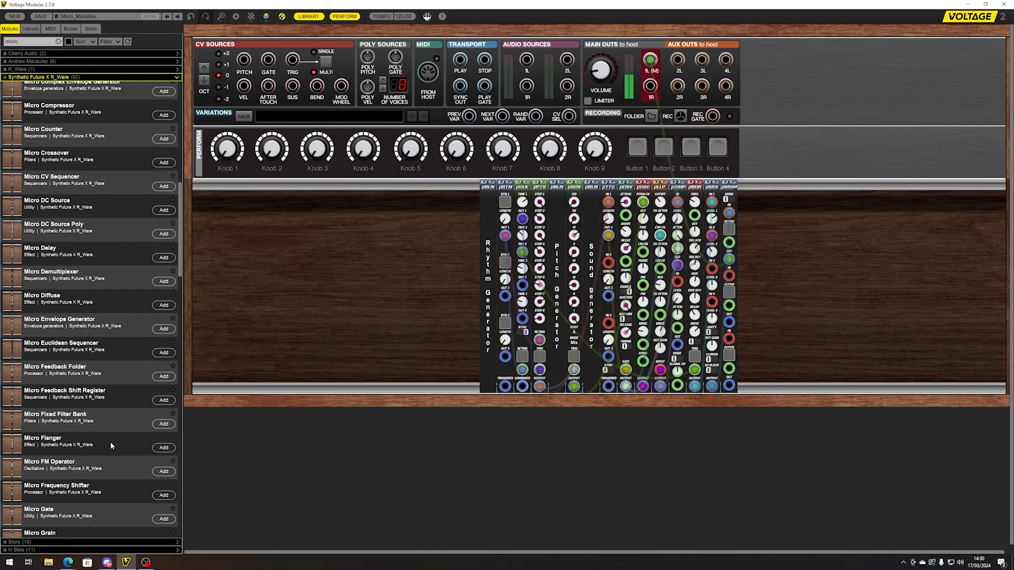
scroll(111, 447, "up", 6)
scroll(111, 448, "up", 3)
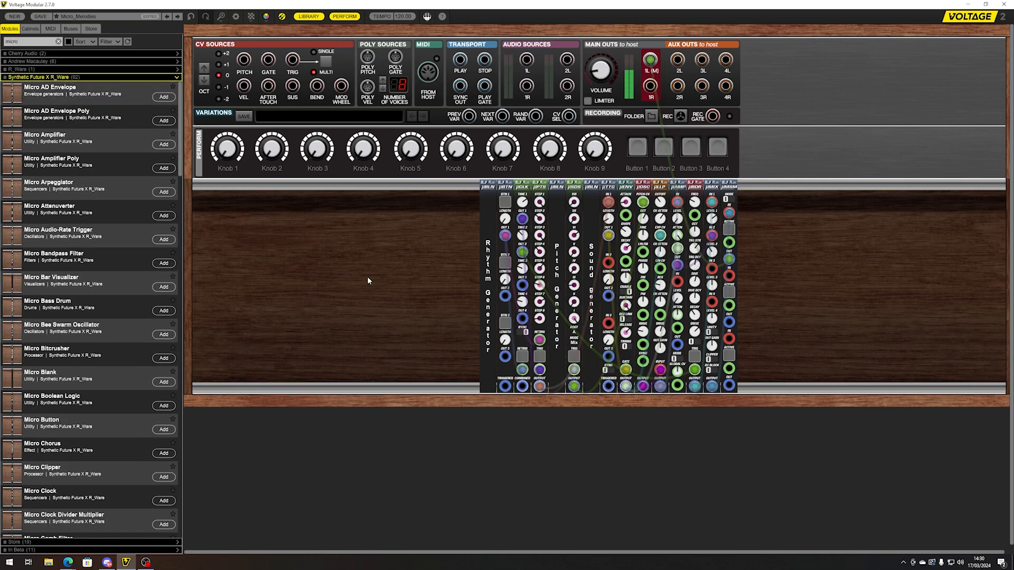
Step: Mute the first channel, move the button and clock modules out to the left, and place the Rhythm Generator panel beside the trigger sequencer
left_click(729, 231)
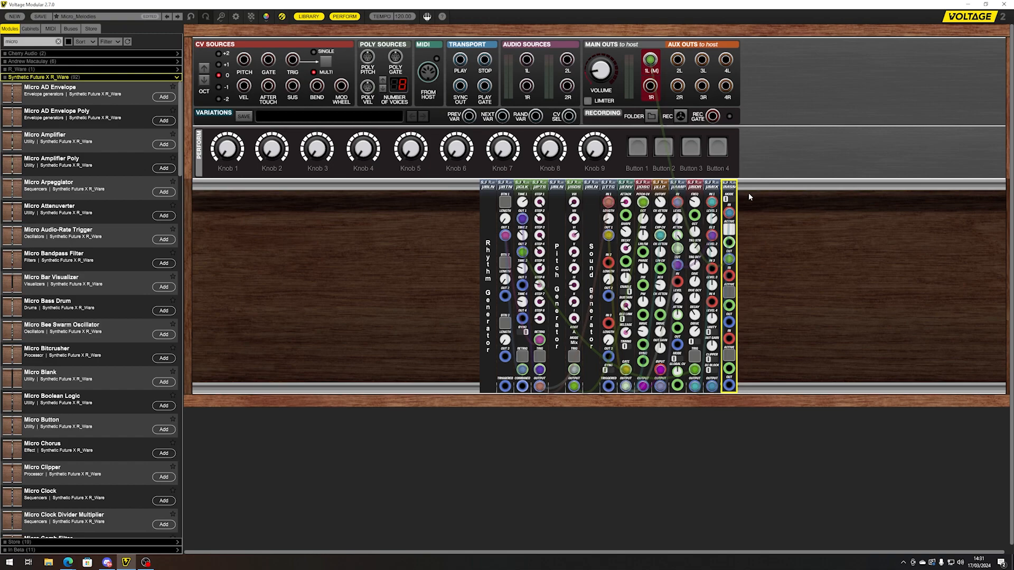
left_click_drag(458, 201, 529, 221)
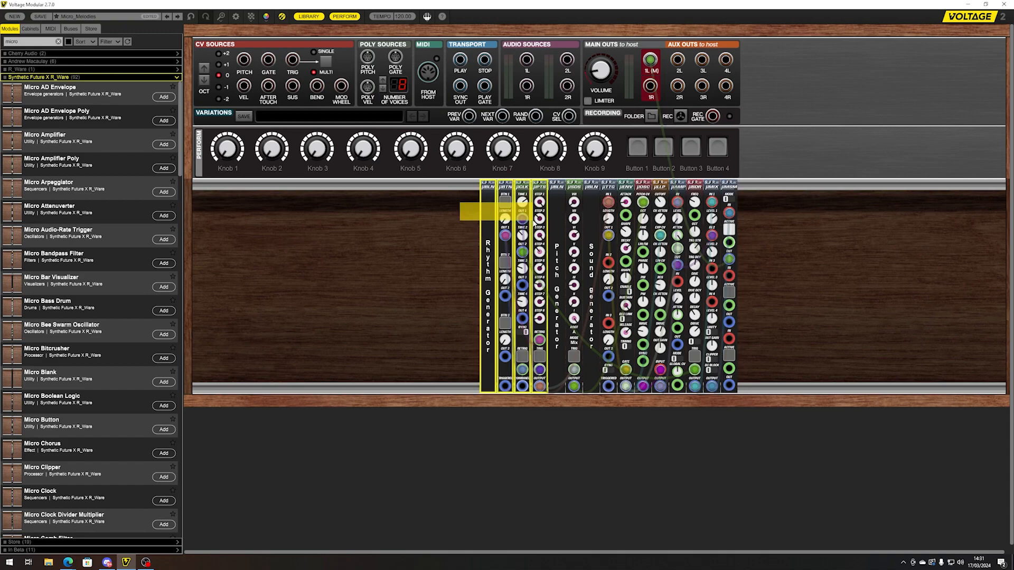
left_click(444, 233)
left_click_drag(501, 191, 363, 208)
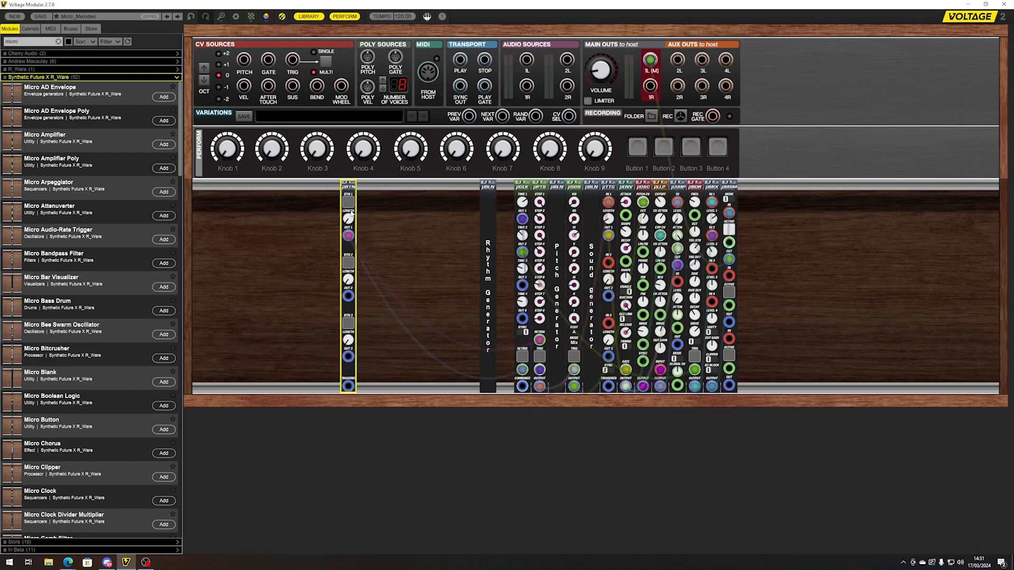
left_click_drag(443, 200, 366, 186)
left_click_drag(503, 189, 575, 204)
left_click(483, 241)
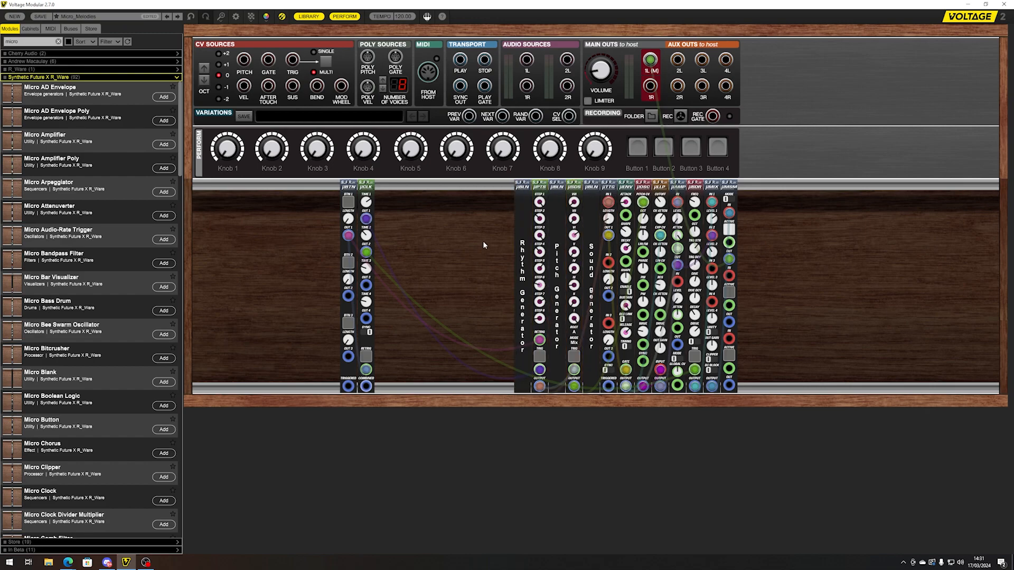